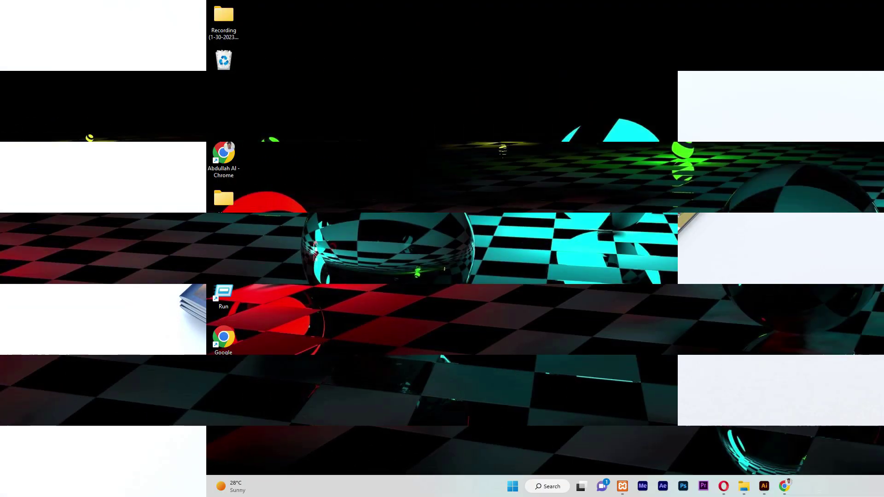
Create the Untitled-3 document from the A4 print preset in inches, with 0.125 in bleed all round.
scroll(370, 299, down, 3)
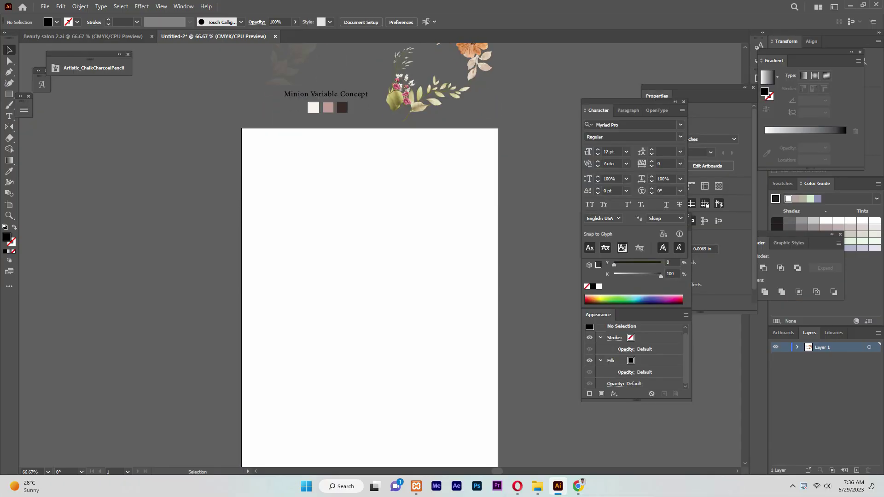
key(ctrl+n)
click(401, 68)
click(397, 140)
click(712, 136)
click(690, 182)
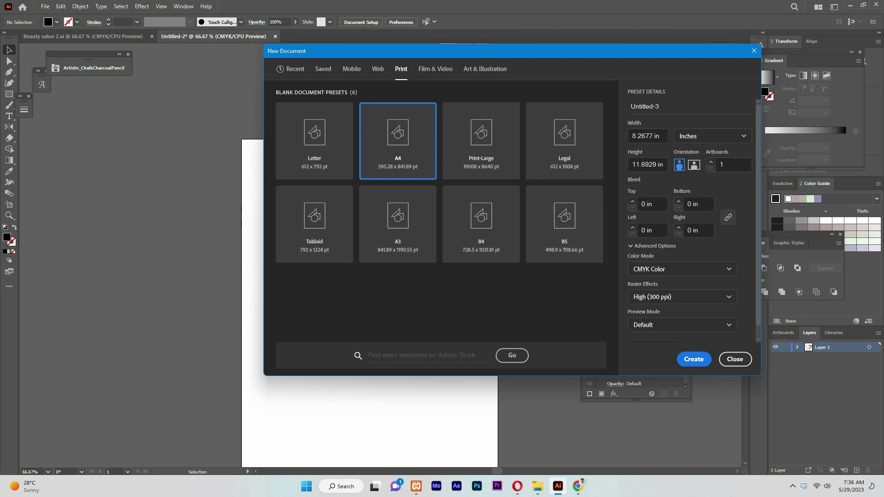
click(712, 136)
click(690, 183)
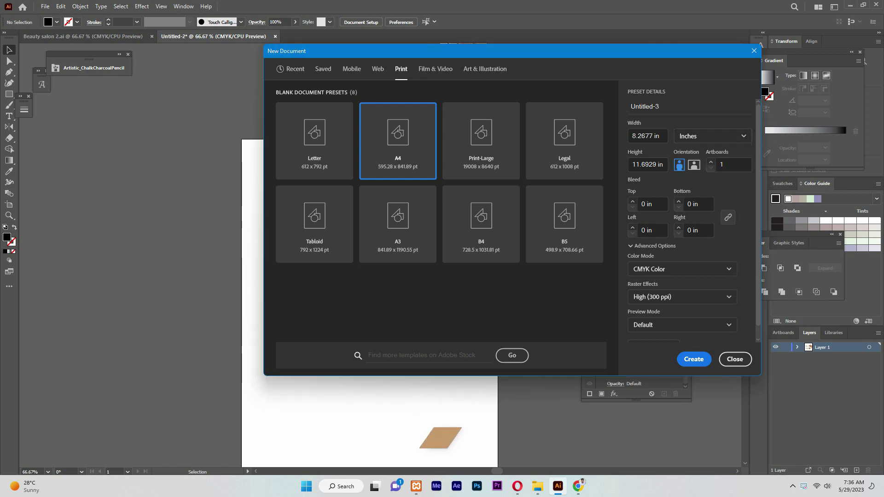
click(632, 201)
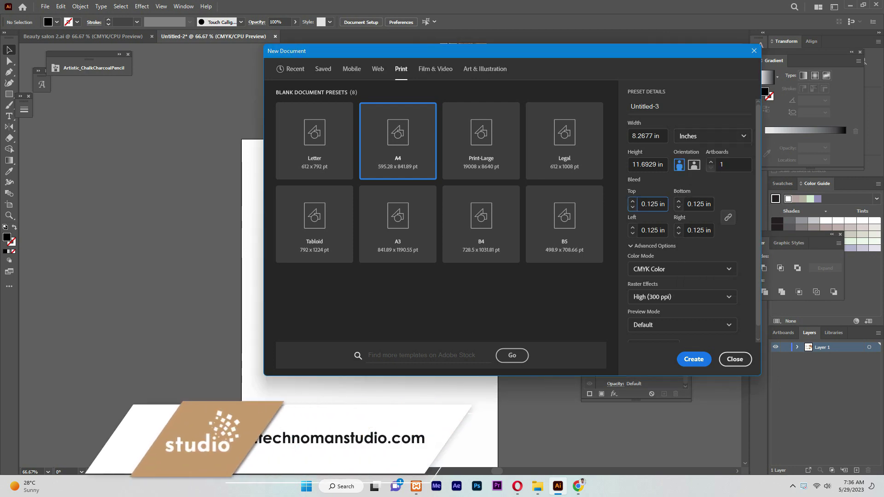
key(Return)
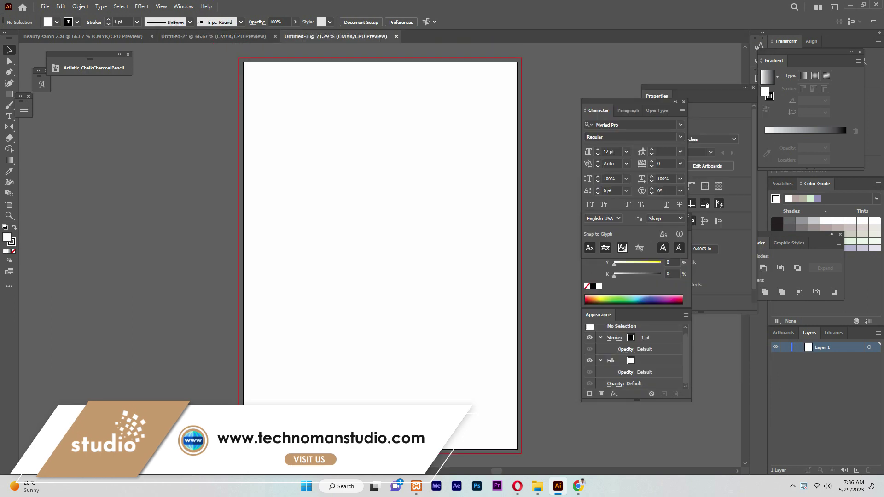
Copy the three colour swatches from Beauty salon 2 into Untitled-3.
click(213, 36)
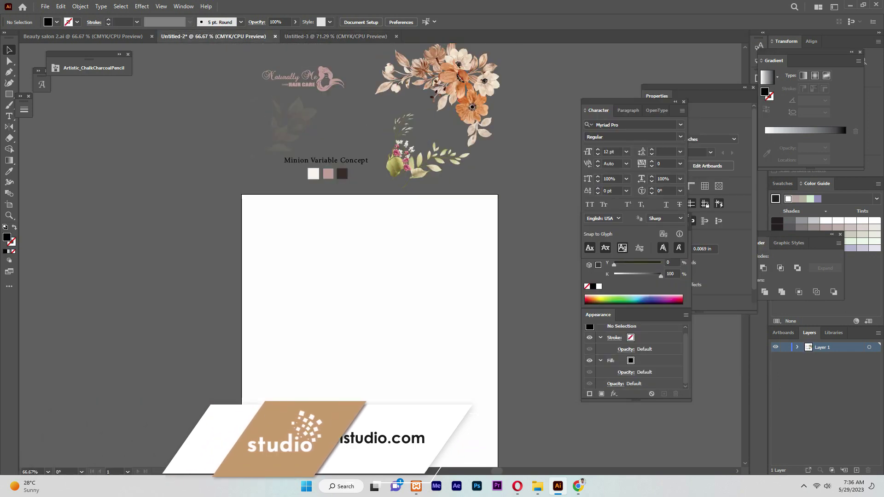
click(337, 36)
click(83, 36)
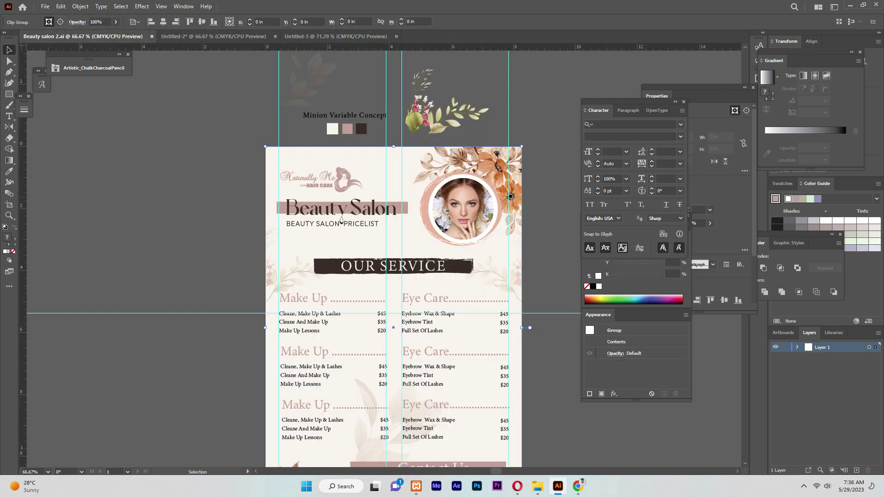
scroll(341, 221, down, 4)
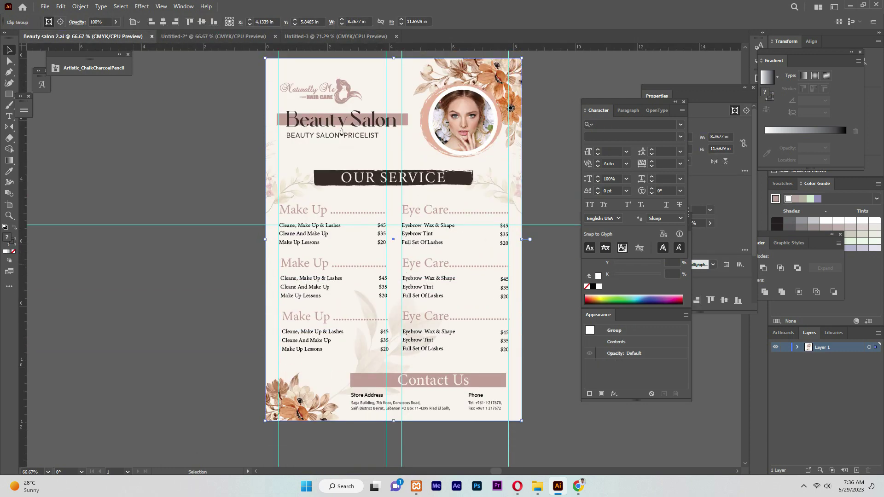
scroll(341, 133, up, 2)
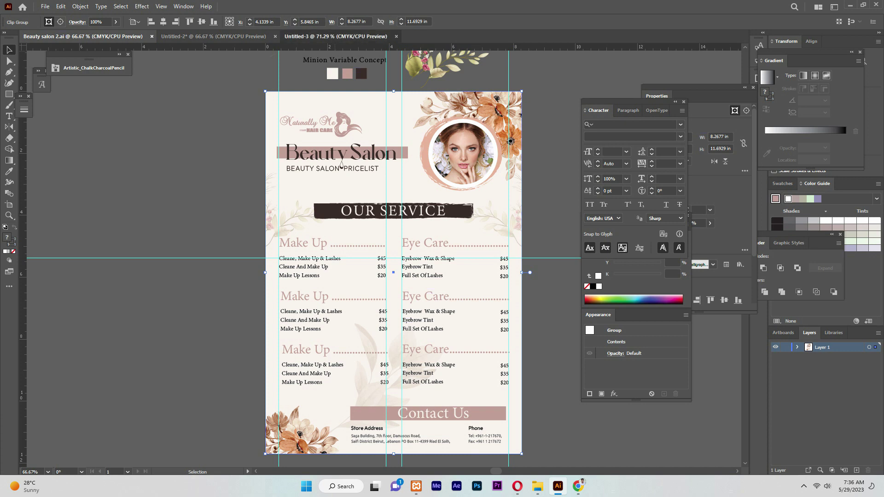
click(336, 37)
click(213, 37)
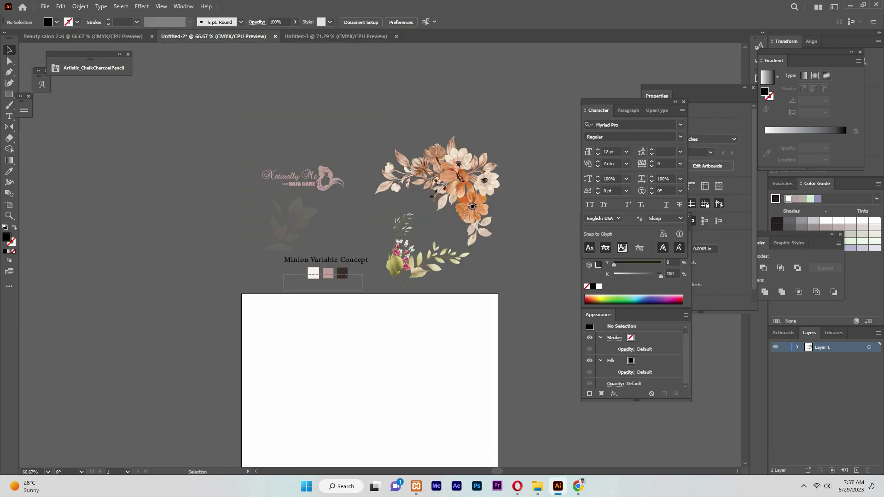
drag(362, 290, 283, 275)
click(83, 37)
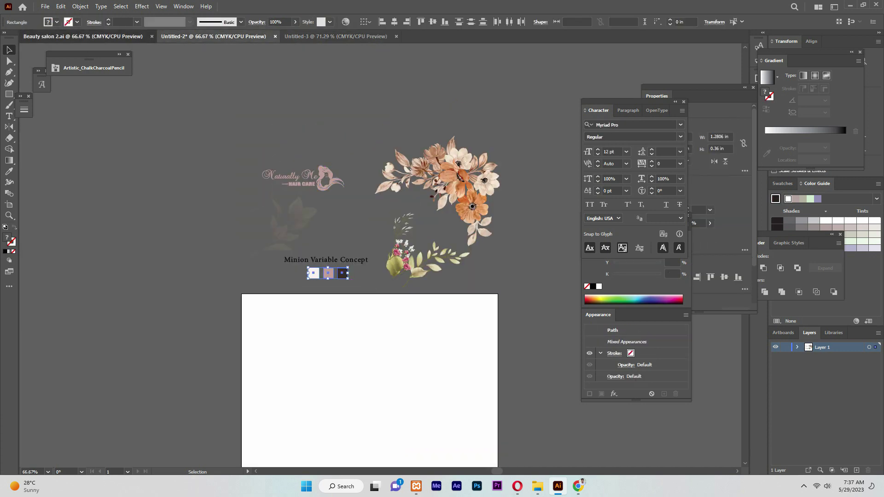
click(363, 129)
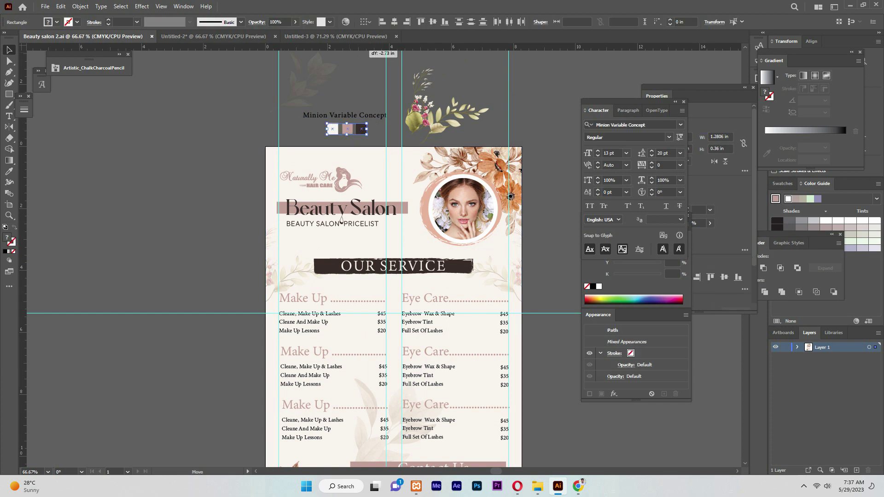
drag(382, 49, 201, 123)
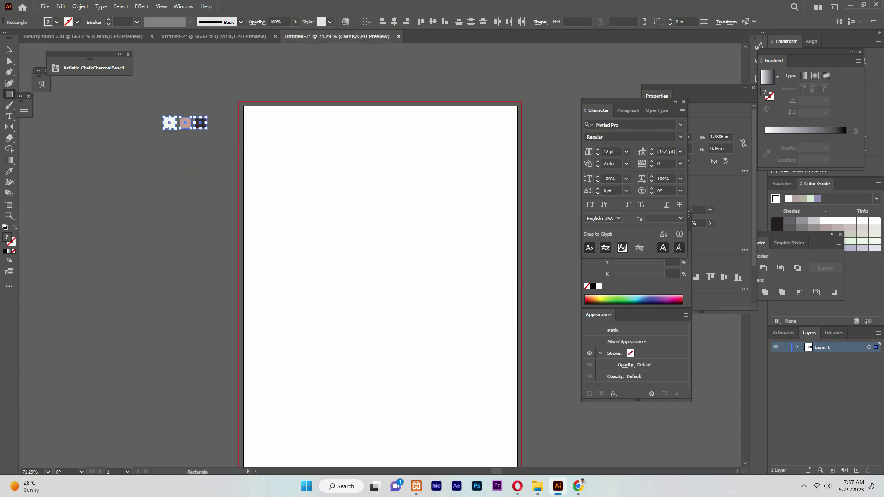
Draw a full-page 8.52 × 11.94 in rectangle filled with the cream swatch colour.
drag(239, 101, 522, 438)
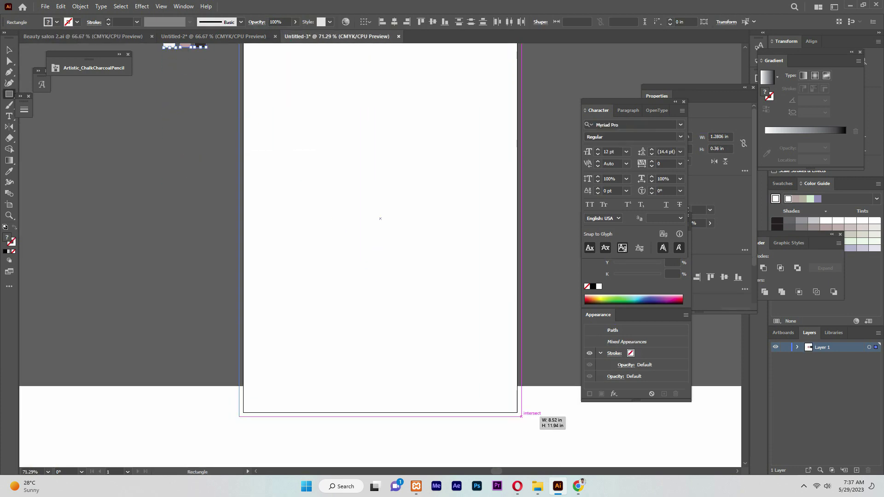
scroll(380, 258, up, 3)
key(i)
click(169, 141)
key(v)
key(ctrl+shift+a)
Select the cream background rectangle and lock it.
key(ctrl+a)
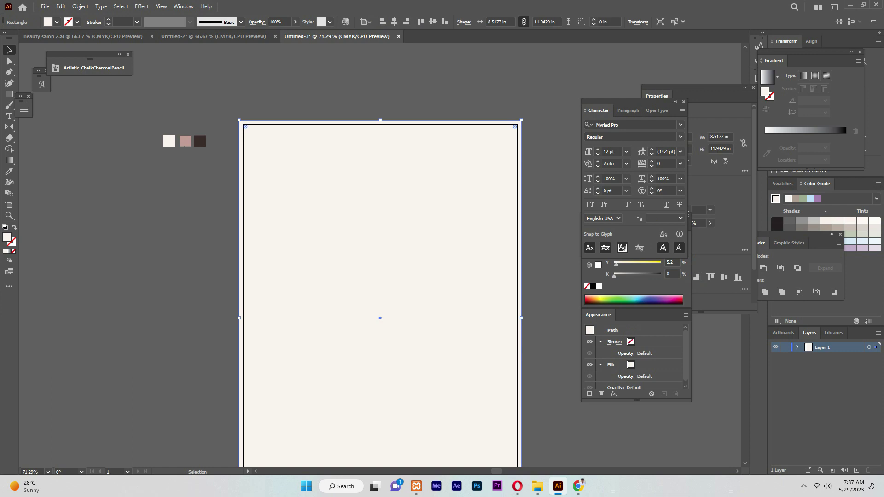
key(alt+o)
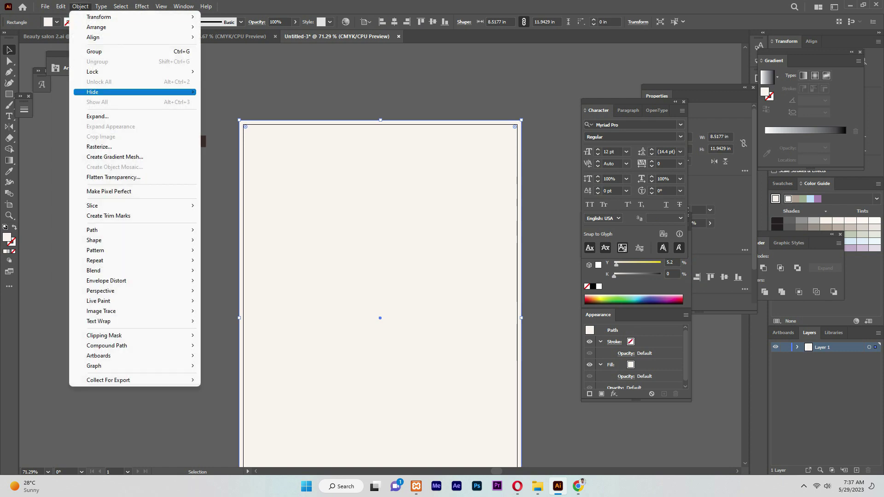
key(Right)
key(Return)
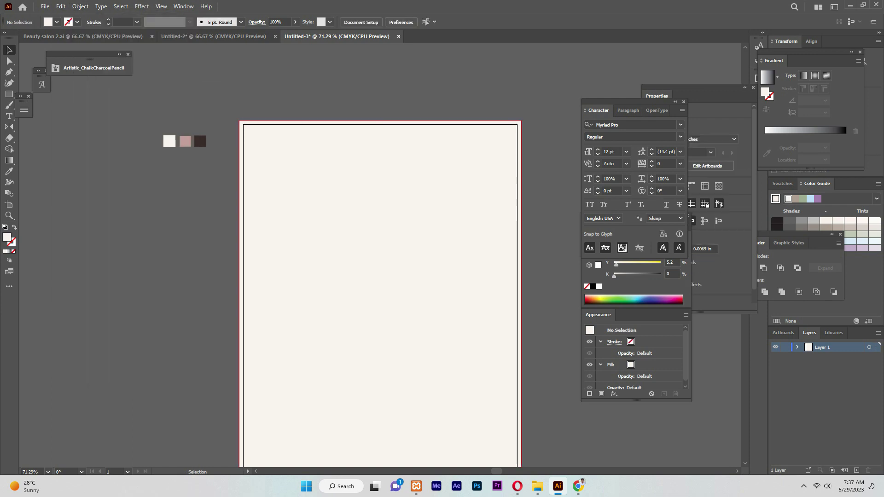
Copy the orange floral cluster from Beauty salon 2 onto Untitled-3's top-right corner.
click(83, 35)
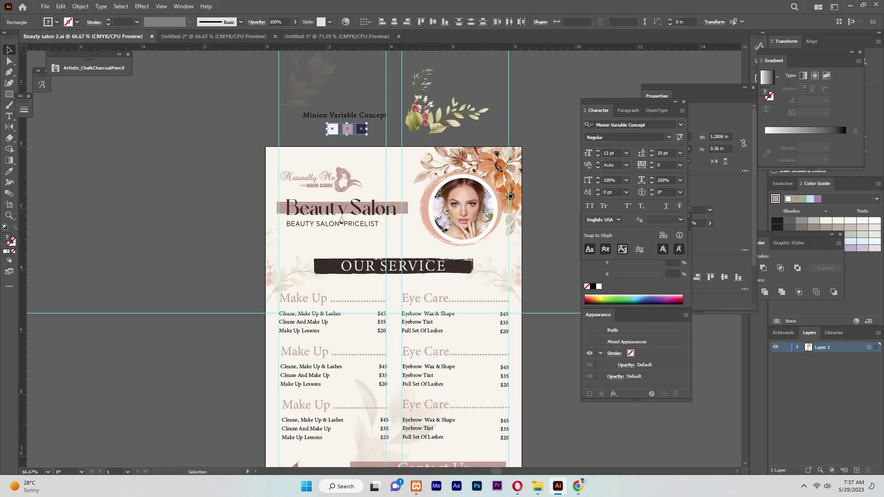
drag(341, 220, 336, 37)
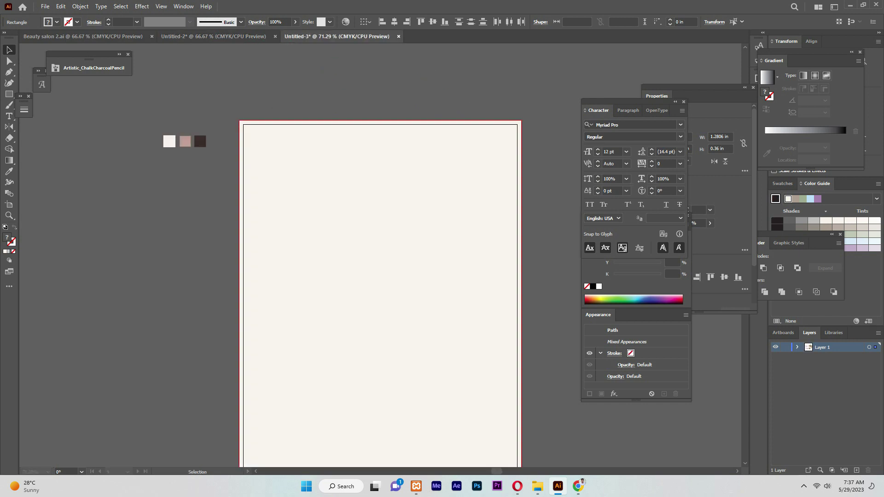
drag(336, 36, 516, 138)
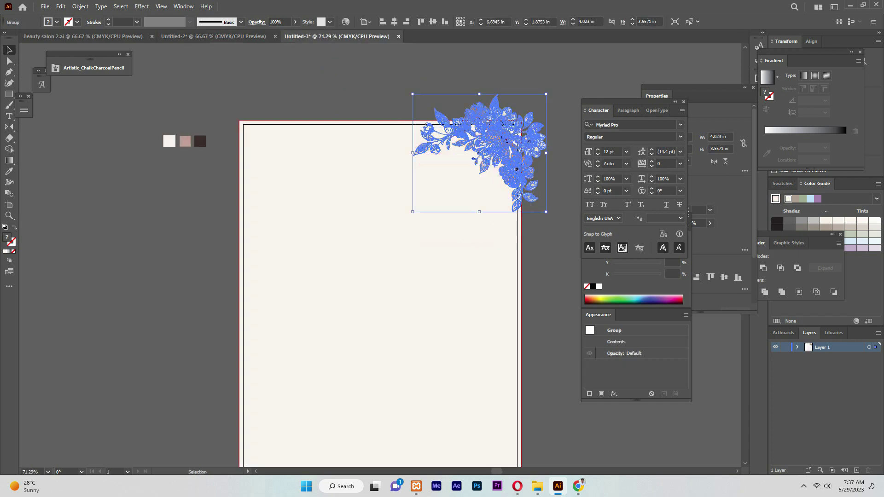
key(ctrl+Tab)
key(ctrl+Tab)
key(ctrl+Tab)
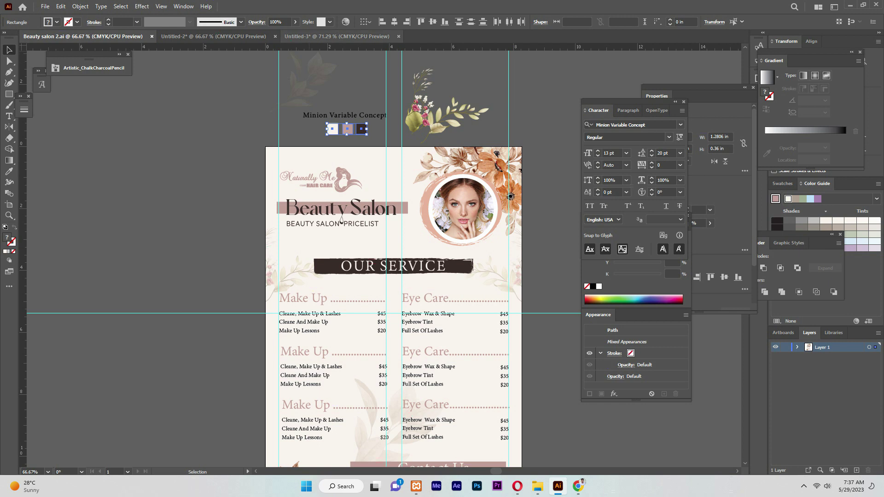
drag(336, 37, 214, 36)
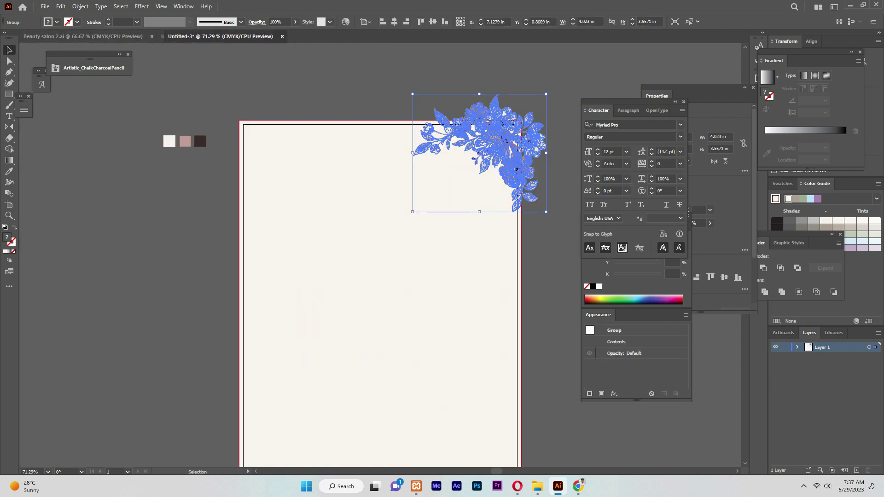
Nudge the floral cluster slightly right, up and back down to sit in the corner.
key(ctrl+shift+a)
key(ctrl+Tab)
key(ctrl+Tab)
key(ctrl+a)
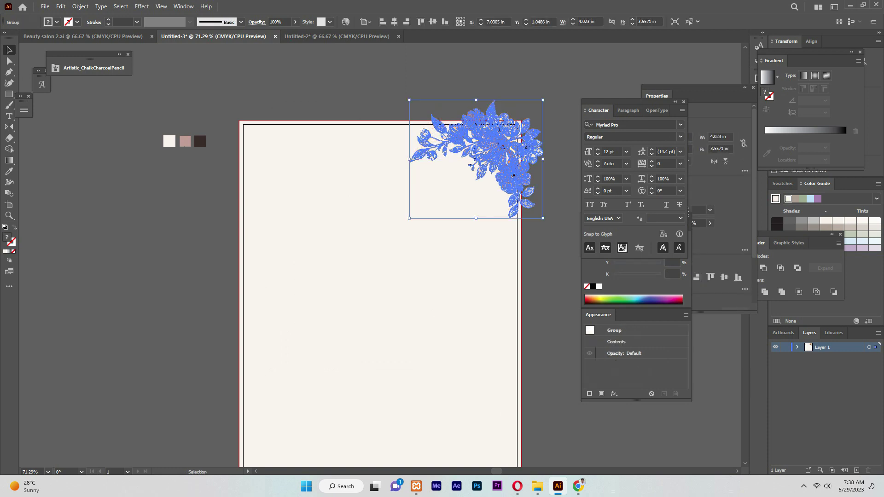
drag(411, 158, 413, 155)
key(ctrl+shift+a)
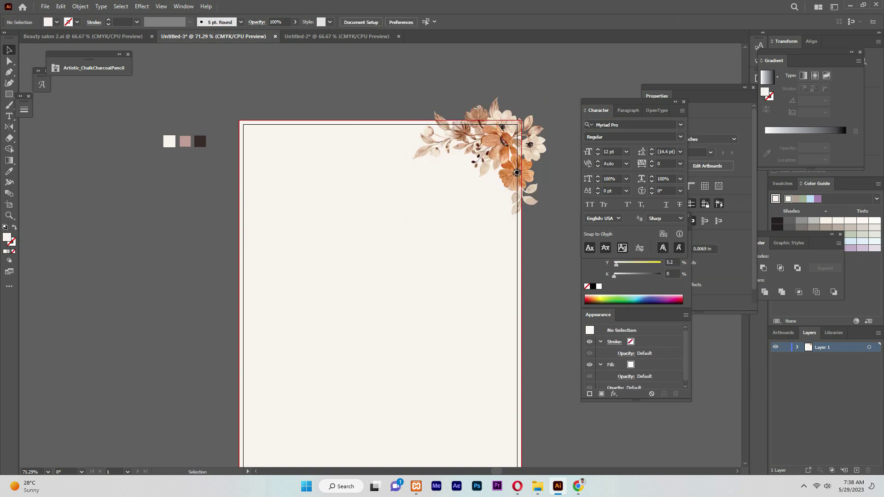
click(83, 36)
click(213, 36)
drag(413, 155, 413, 156)
key(ctrl+shift+a)
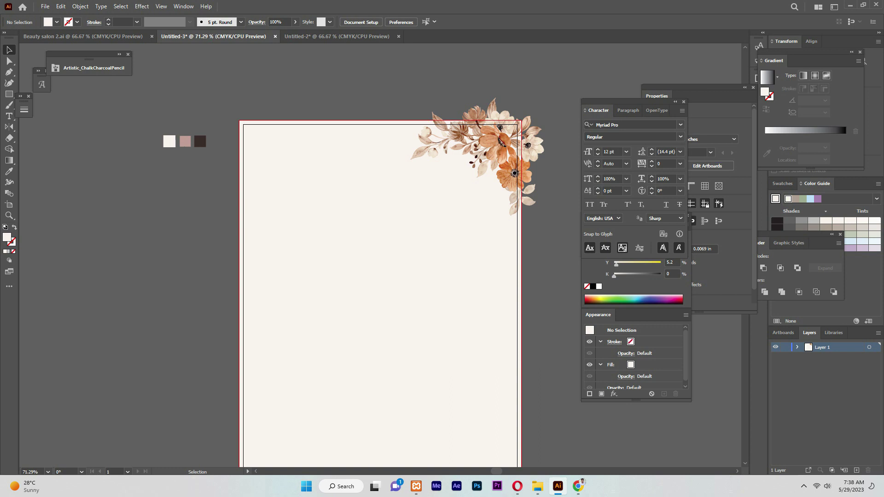
click(83, 36)
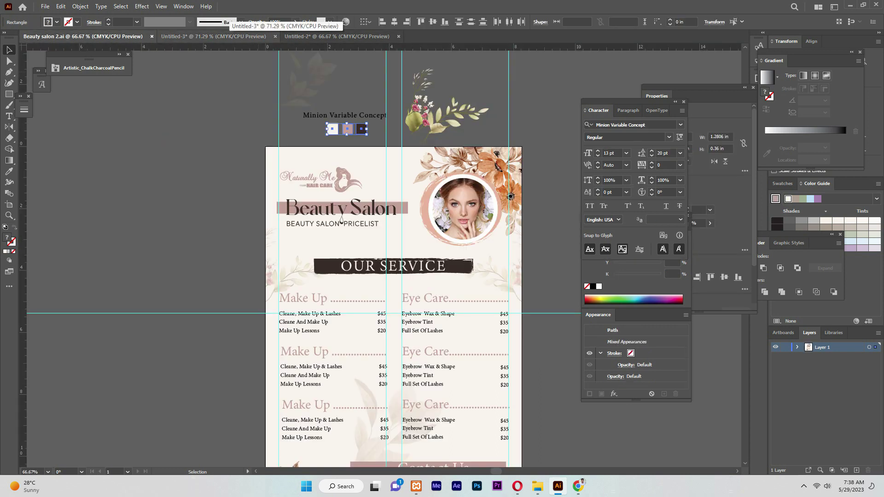
Place the woman's portrait photo from Downloads beside the Untitled-3 page.
click(211, 36)
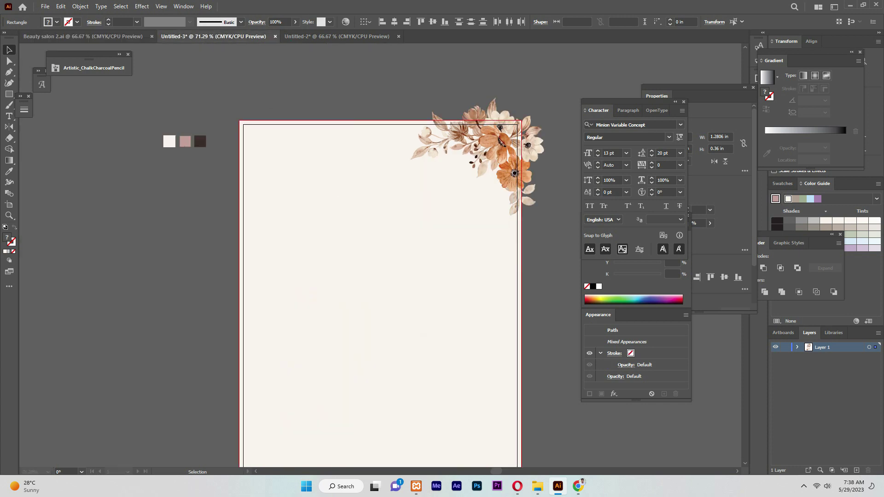
click(45, 6)
click(63, 173)
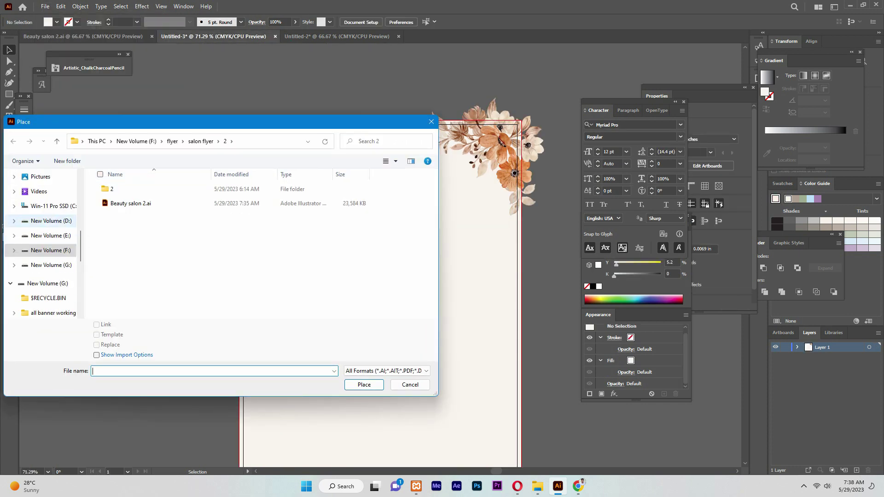
click(44, 206)
click(117, 214)
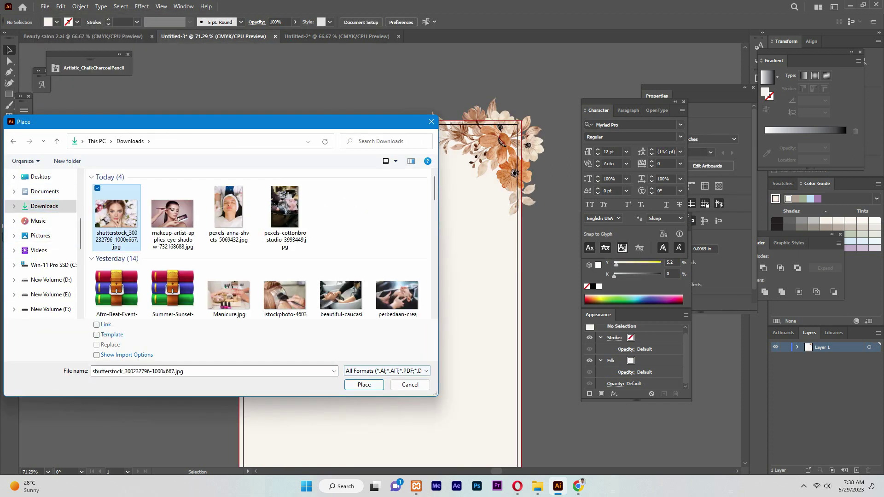
key(Return)
drag(200, 255, 225, 259)
Draw a circle on the upper left of the page with the Ellipse tool.
drag(9, 94, 37, 112)
drag(301, 212, 361, 272)
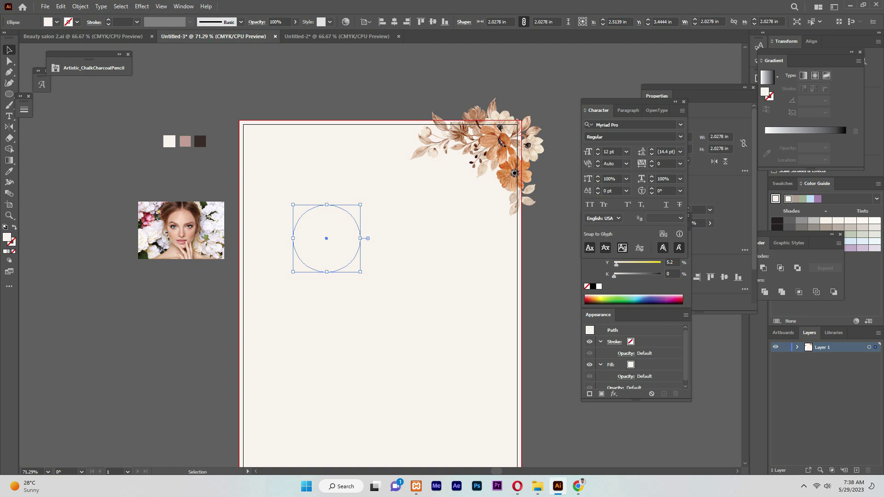
key(ctrl+Tab)
Copy the flyer's white frame circle into Untitled-3 and place it below the face photo.
click(463, 210)
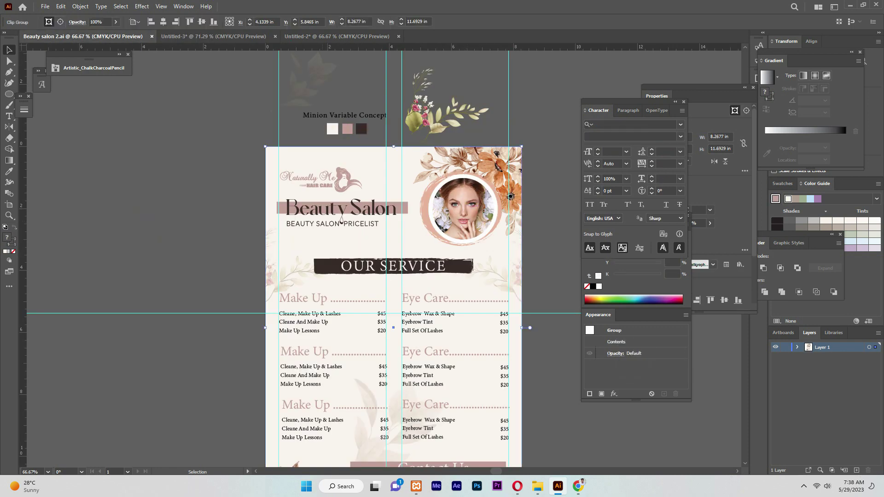
key(ctrl+Tab)
key(ctrl+Tab)
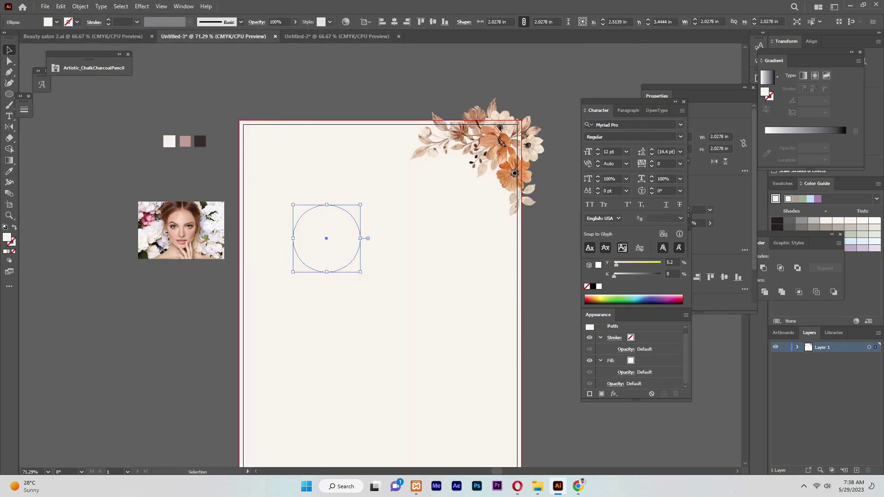
key(ctrl+Tab)
key(ctrl+f)
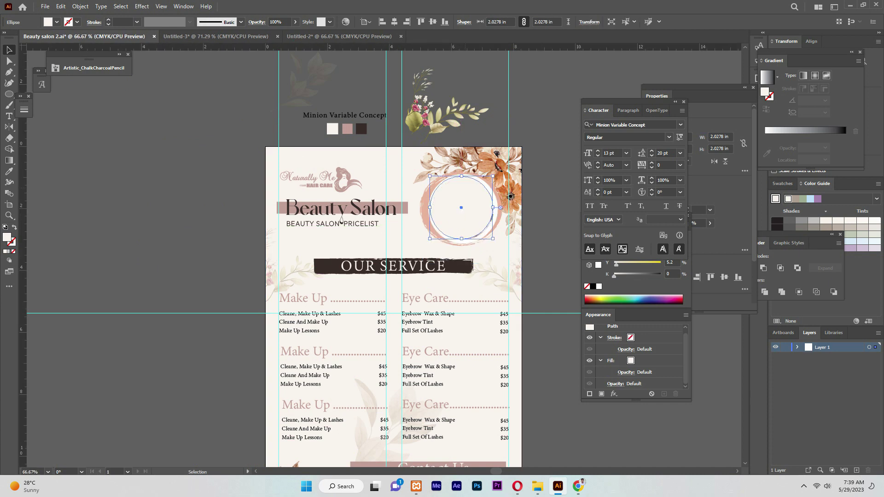
drag(461, 211, 441, 201)
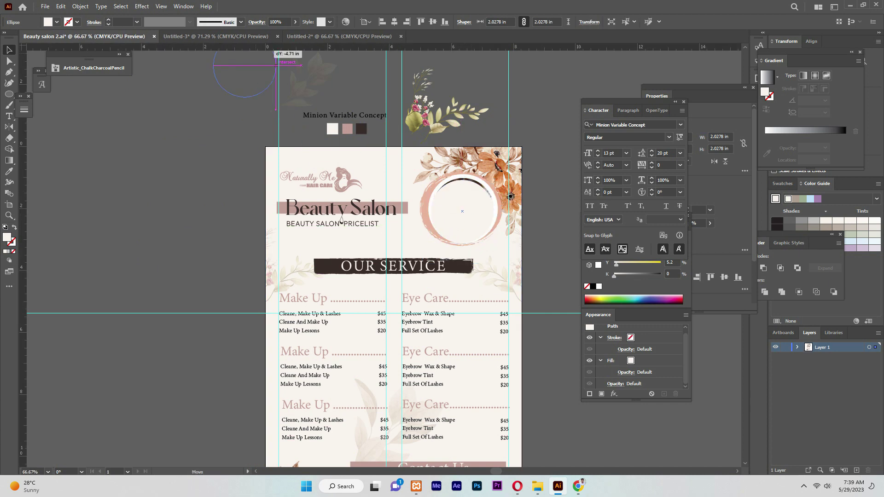
drag(275, 64, 358, 278)
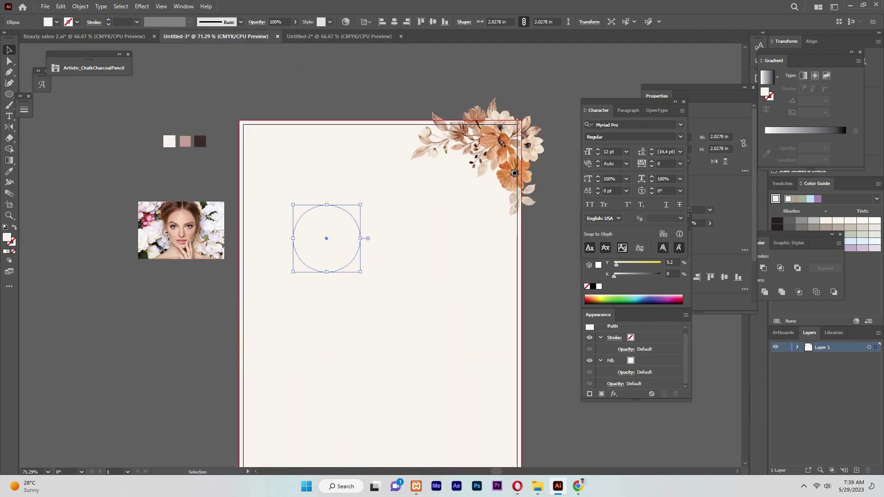
drag(326, 238, 175, 307)
key(ctrl+shift+Tab)
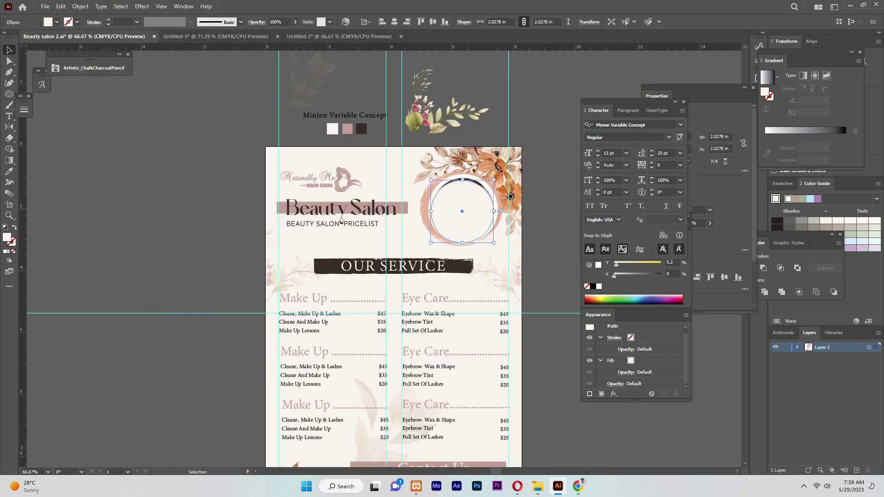
key(ctrl+Tab)
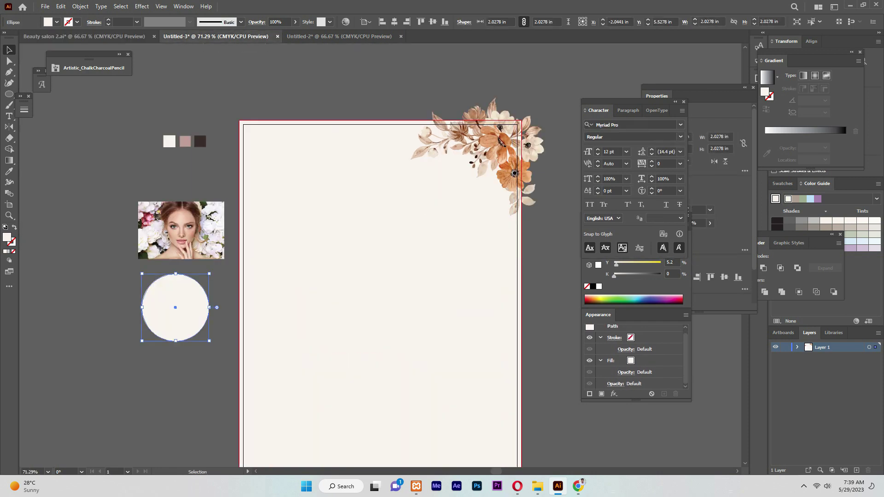
Paste a copy of the circle in back and enlarge it about its centre.
click(81, 6)
click(81, 7)
click(60, 6)
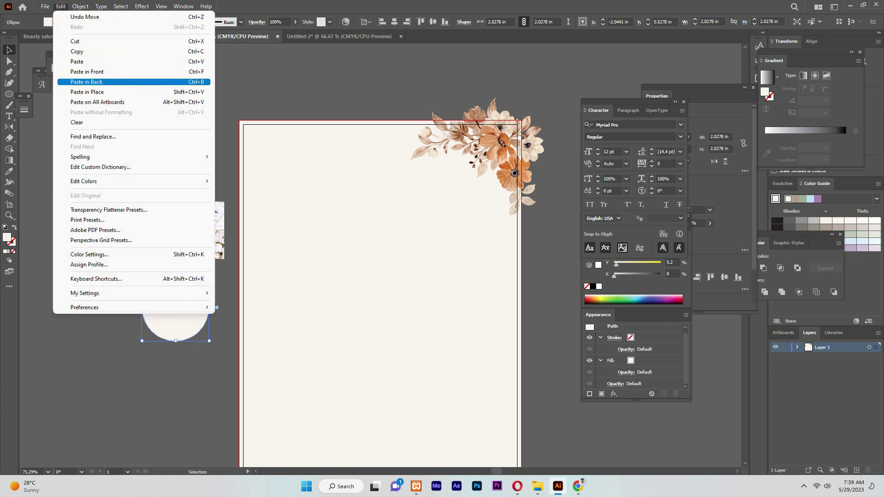
click(88, 81)
drag(209, 340, 215, 347)
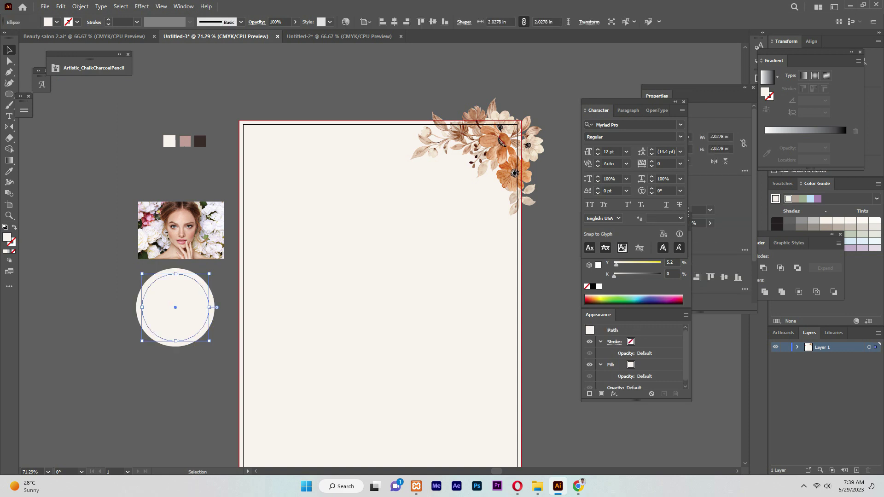
key(ctrl+shift+z)
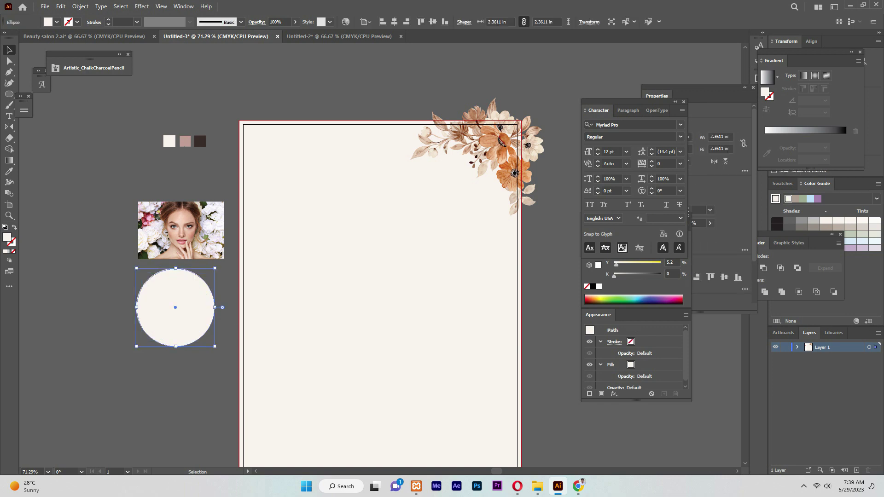
Position the small circle over the face and select it together with the photo.
drag(184, 230, 160, 206)
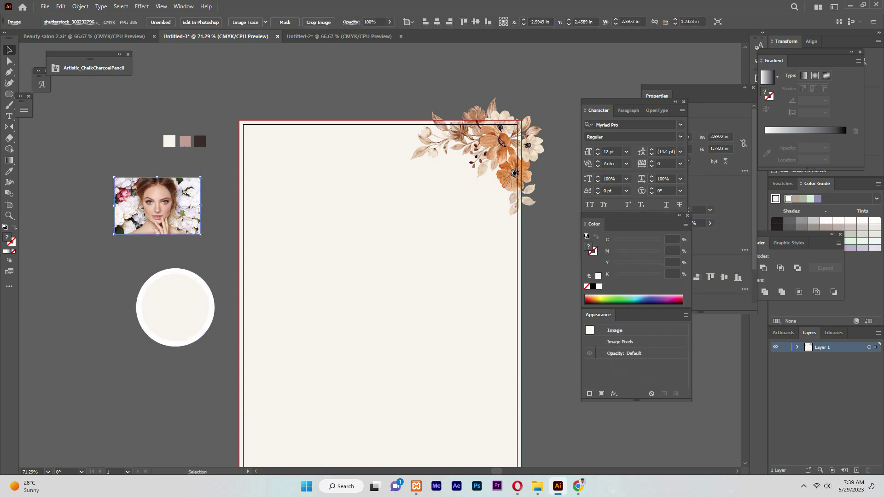
drag(201, 235, 214, 244)
drag(210, 279, 191, 171)
click(215, 244)
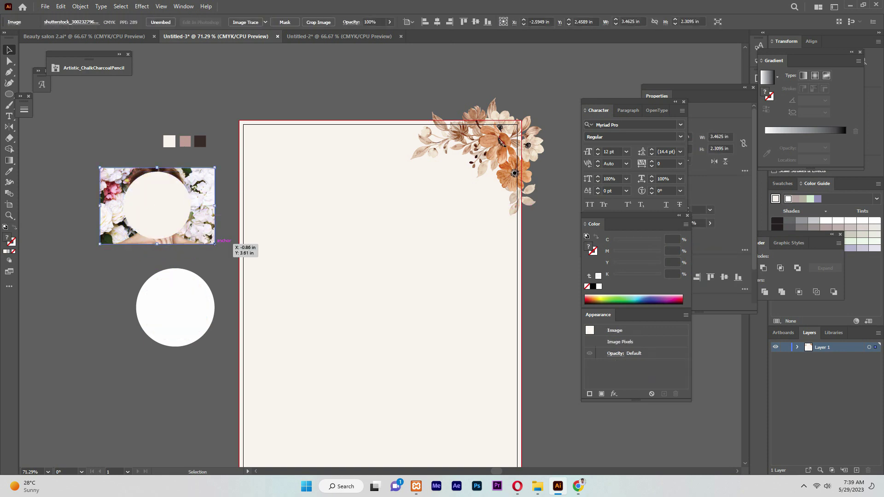
drag(212, 244, 211, 241)
click(157, 205)
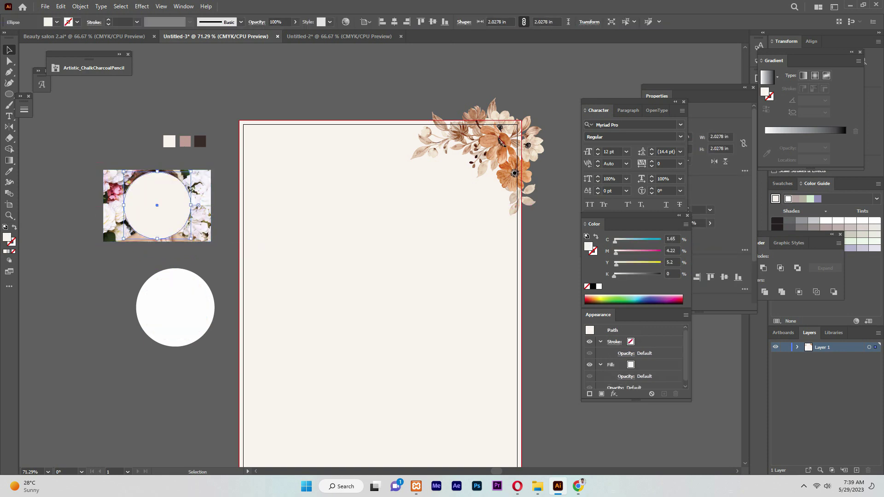
shift+click(203, 221)
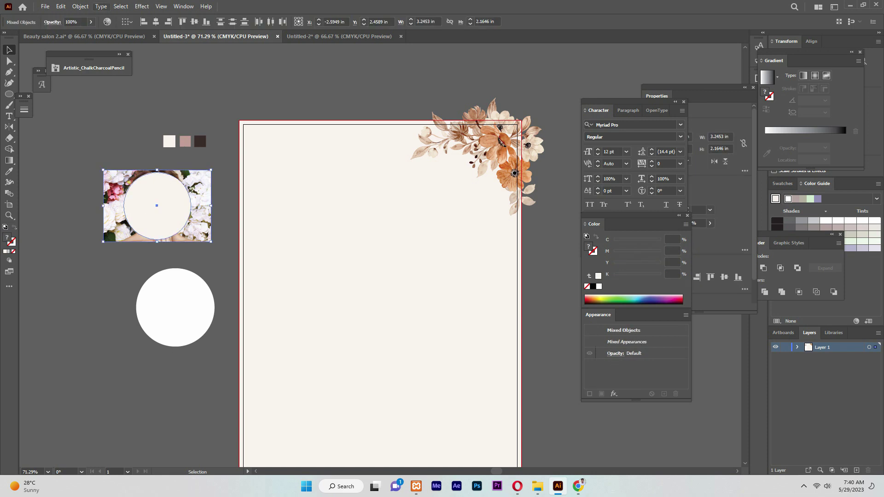
Clip the photo to the circle and center the round photo on the white circle.
click(80, 6)
mouse_move(135, 335)
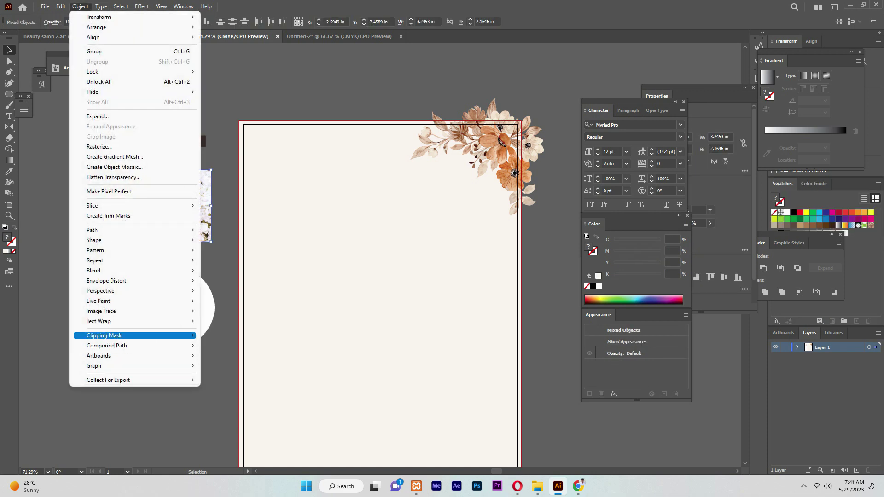
click(223, 335)
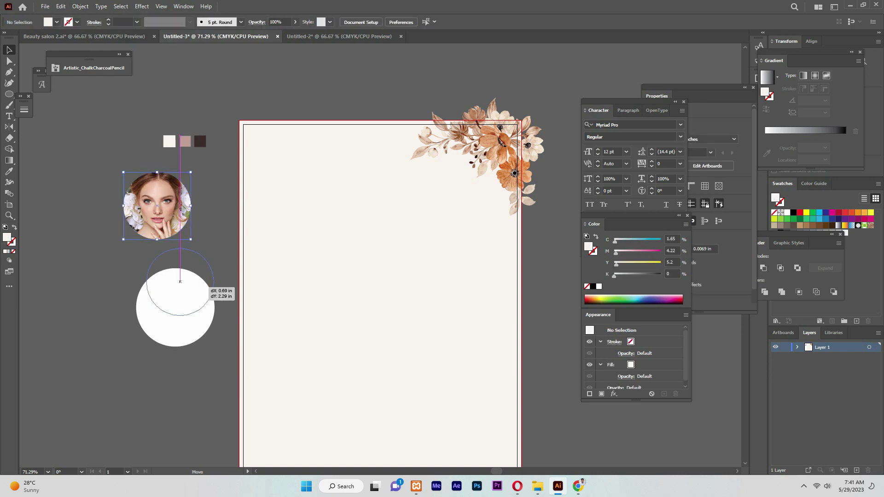
drag(157, 205, 176, 307)
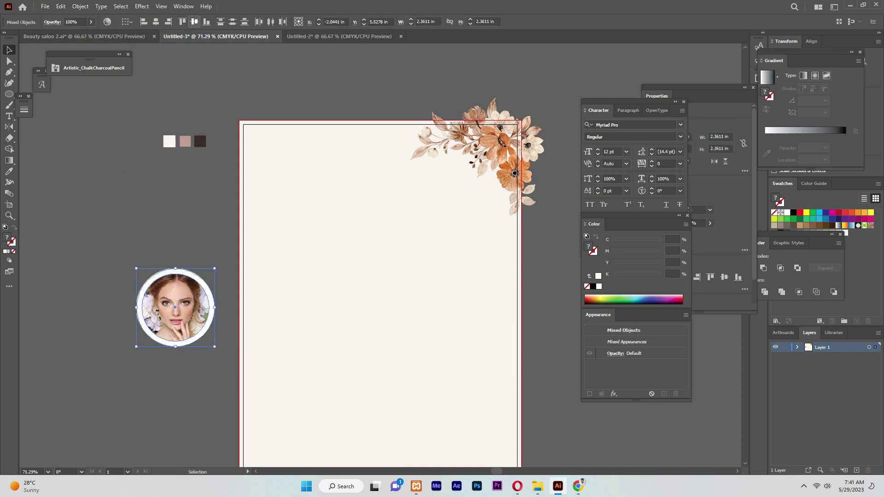
key(ctrl+shift+a)
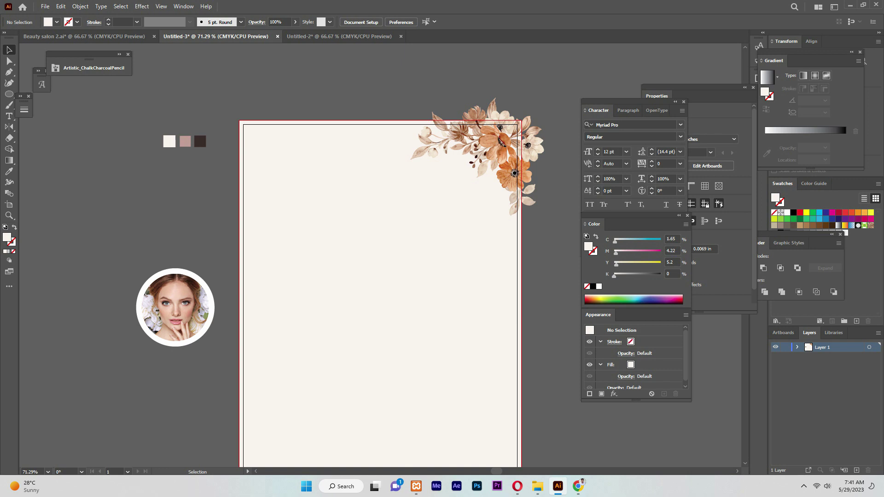
click(183, 7)
mouse_move(290, 471)
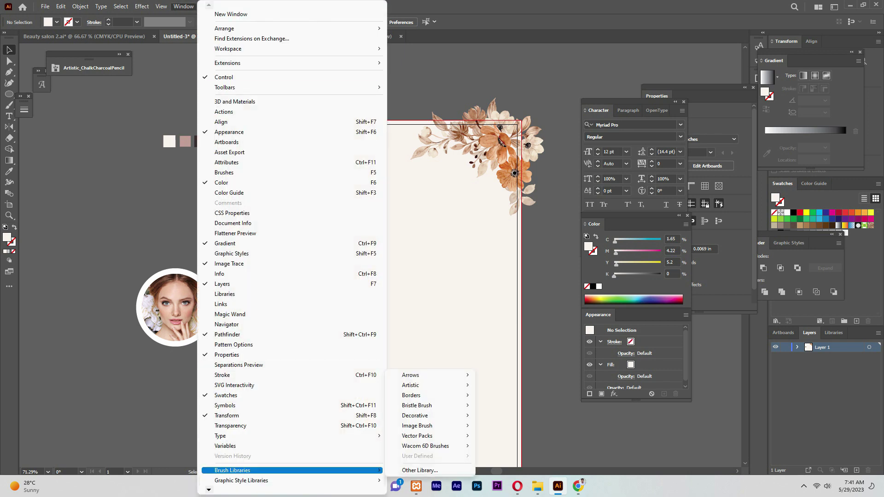
Open Borders_Dashed, then switch to the Artistic_ChalkCharcoalPencil brushes and move the panel aside.
click(502, 396)
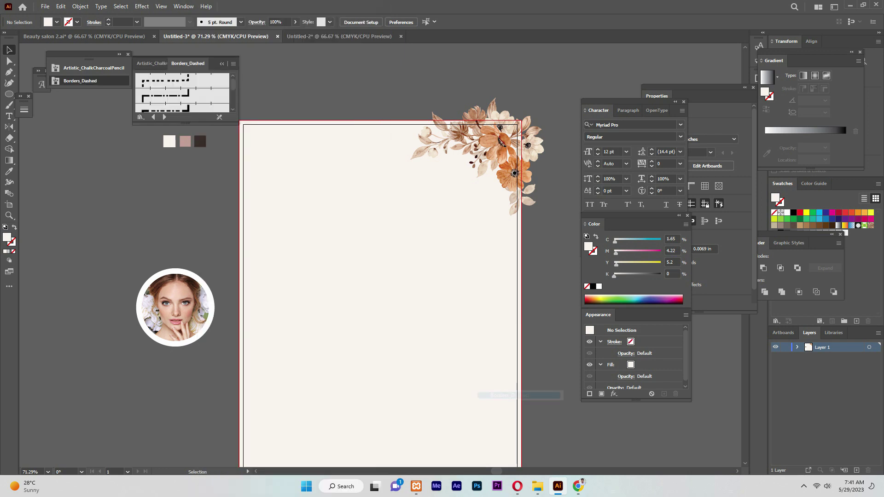
click(153, 117)
click(154, 117)
click(153, 117)
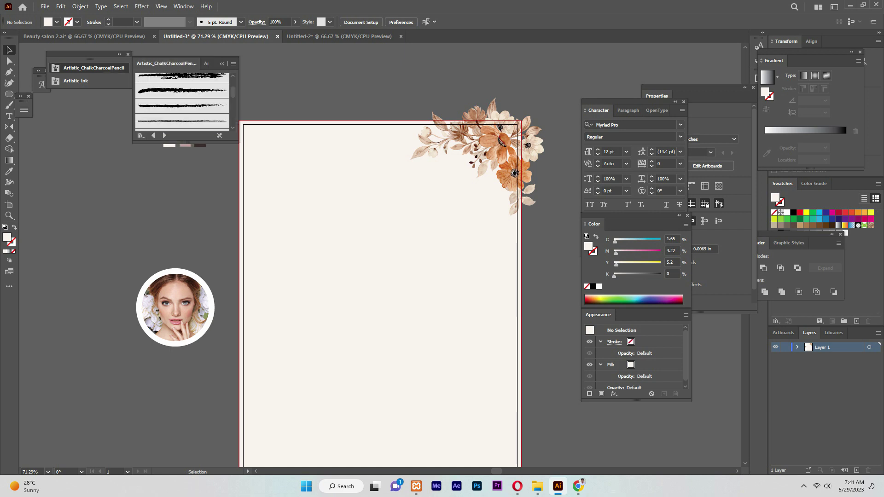
drag(185, 57, 116, 100)
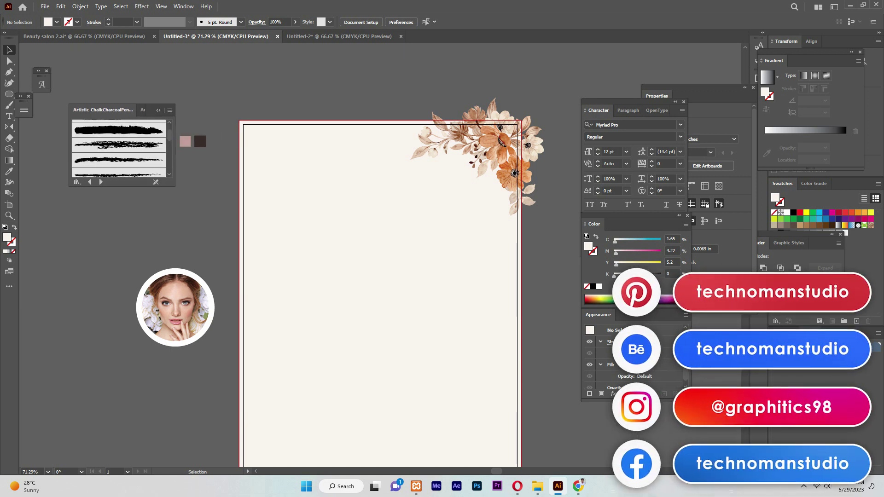
Copy the white circle onto the artboard edge and give it the pink swatch colour.
click(205, 282)
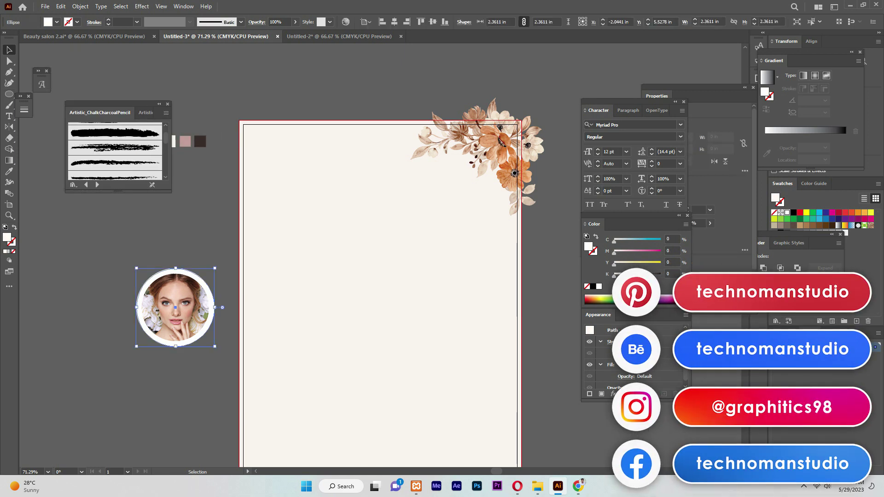
mouse_move(206, 281)
mouse_down()
mouse_move(341, 260)
mouse_move(276, 204)
mouse_up()
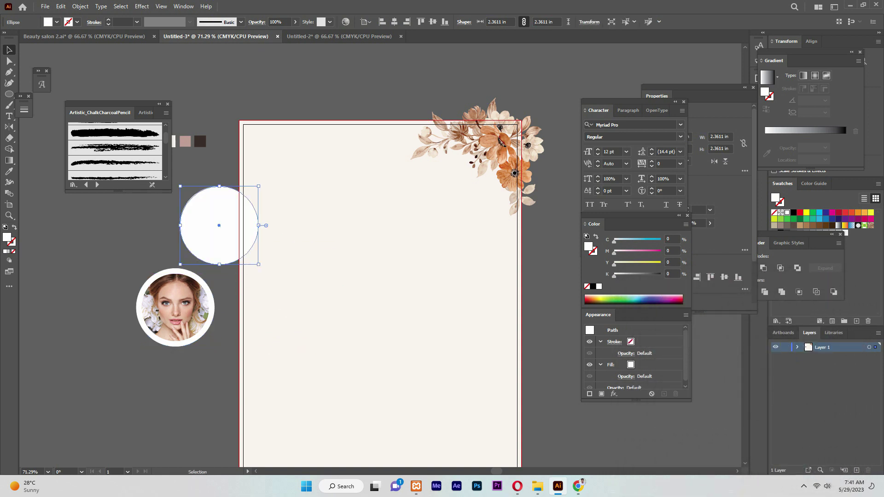
key(i)
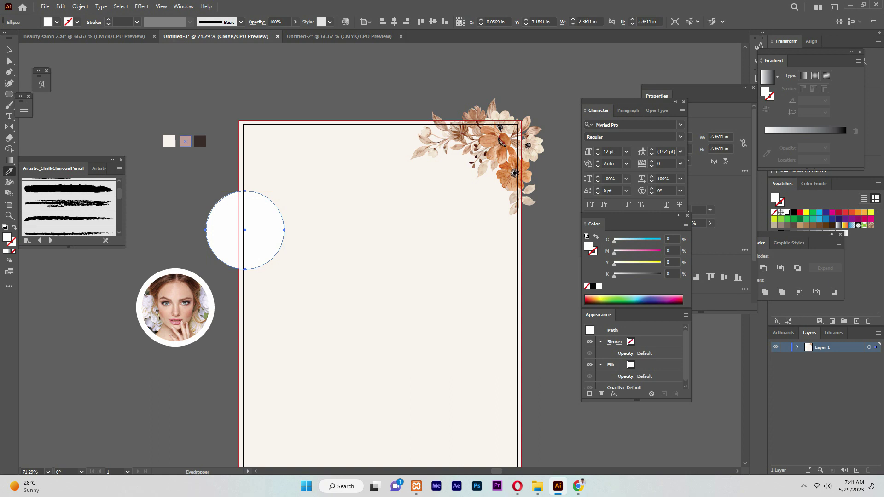
click(185, 141)
key(v)
Make a small square sampled with the flyer's pink and place it beside the swatches.
key(ctrl+shift+Tab)
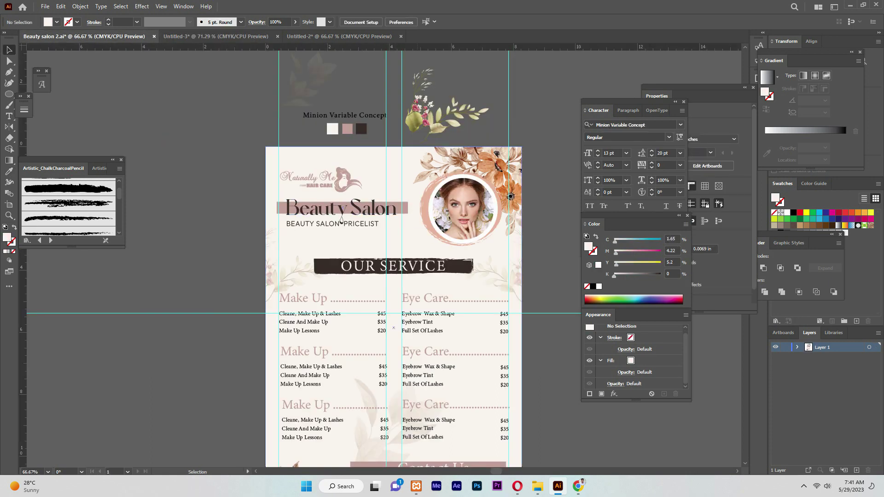
click(341, 220)
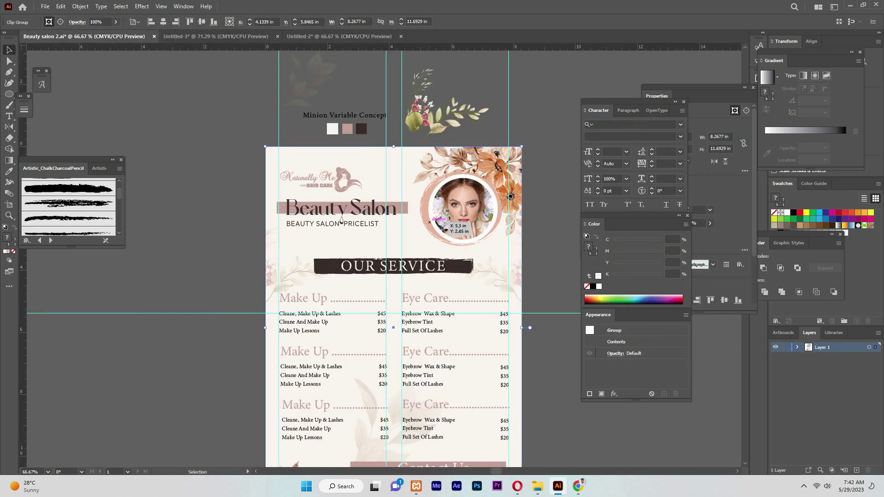
key(ctrl+shift+a)
key(l)
key(ctrl)
drag(323, 136, 323, 136)
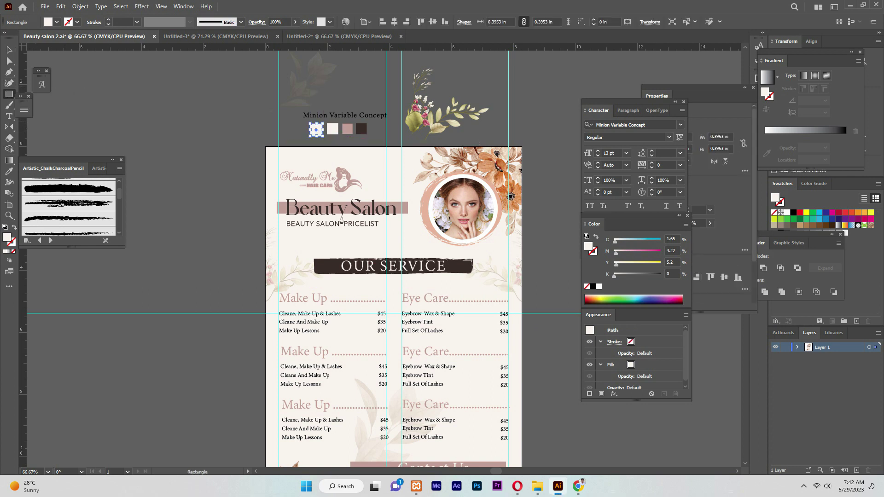
key(i)
click(341, 216)
key(v)
key(ctrl+shift+Tab)
key(ctrl+Tab)
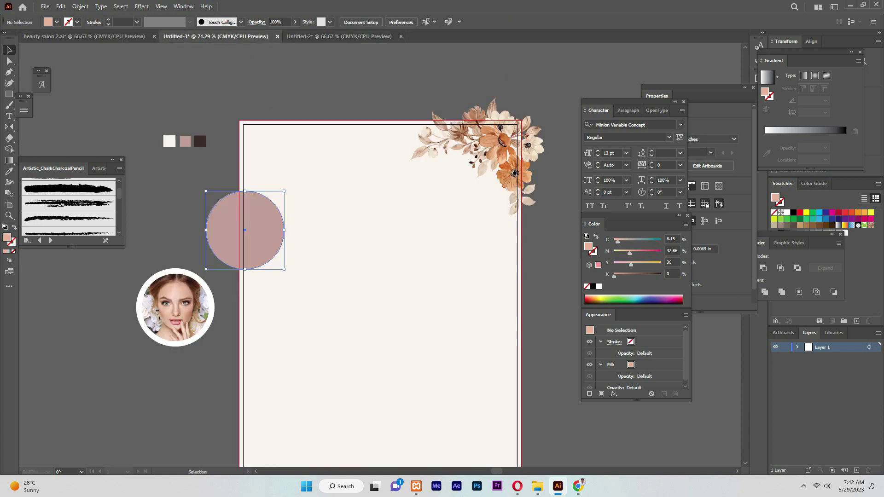
drag(170, 193, 215, 139)
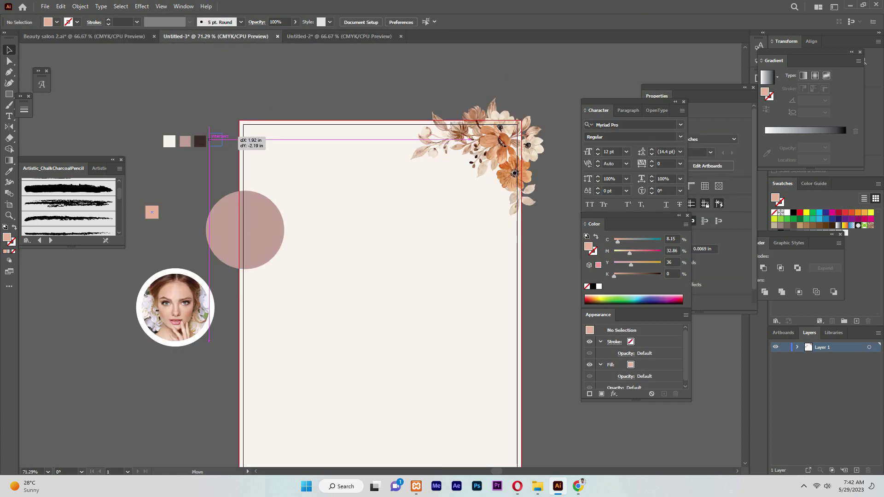
Fill the copied circle with the same pink from the new square.
click(257, 230)
key(i)
click(215, 139)
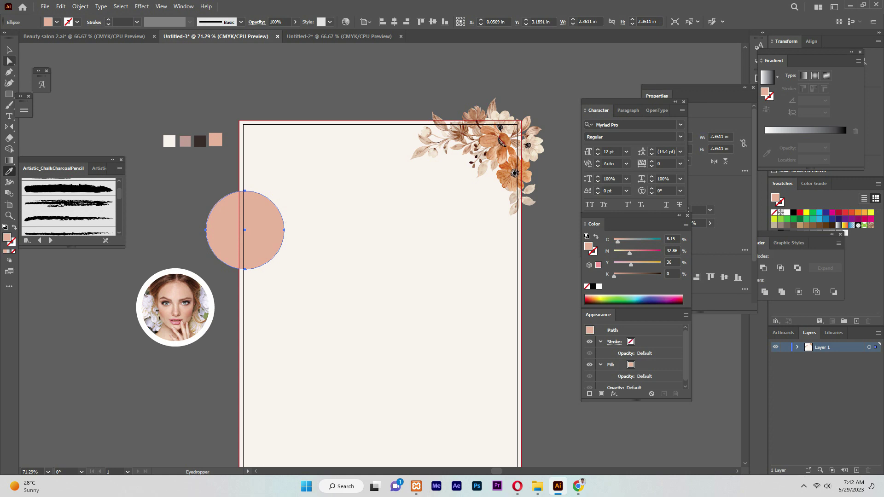
key(v)
Move the pink chalk-stroked ring over the portrait and resize it to about 2.58 in.
click(69, 202)
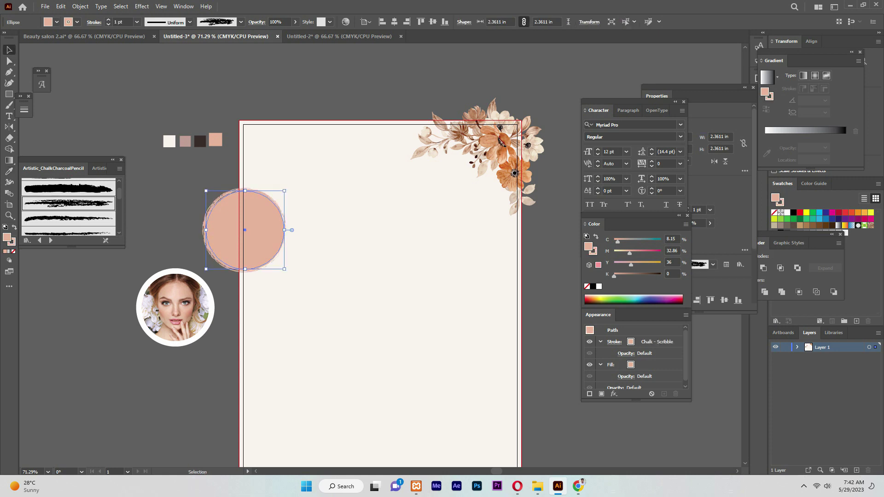
key(ctrl+shift+Tab)
key(ctrl+Tab)
key(ctrl+shift+a)
drag(245, 230, 176, 308)
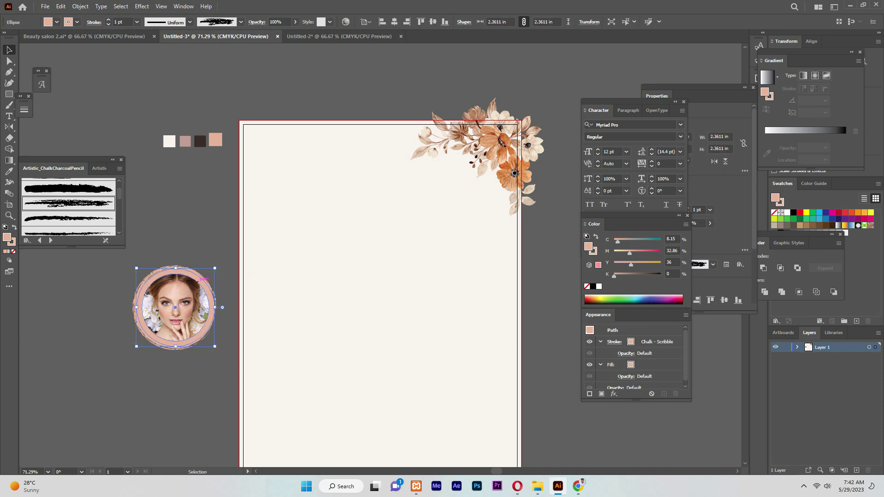
drag(222, 350, 222, 351)
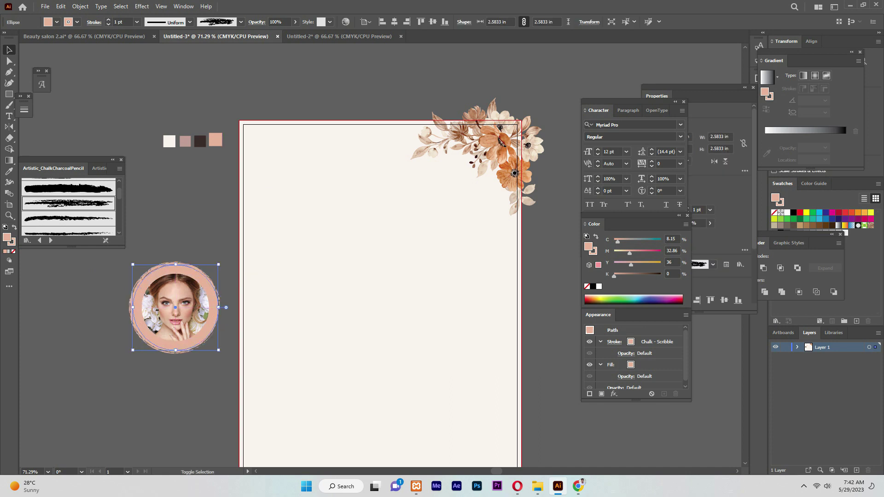
drag(183, 265, 176, 268)
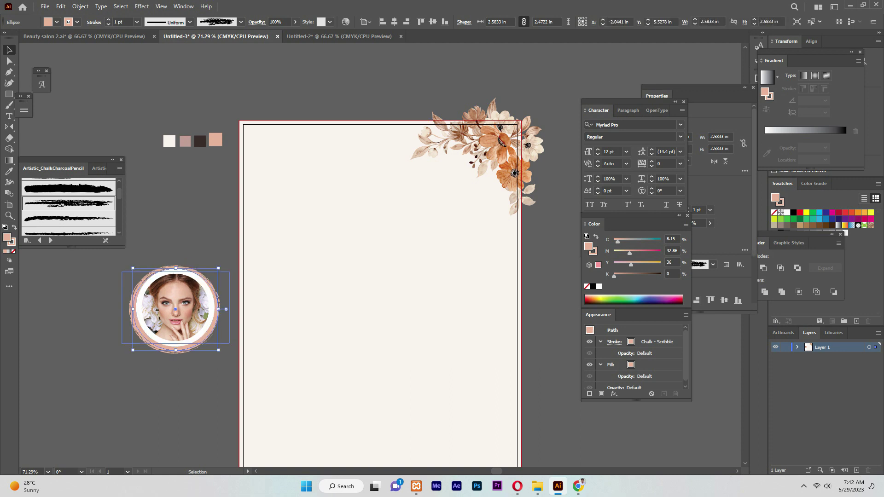
drag(175, 350, 175, 346)
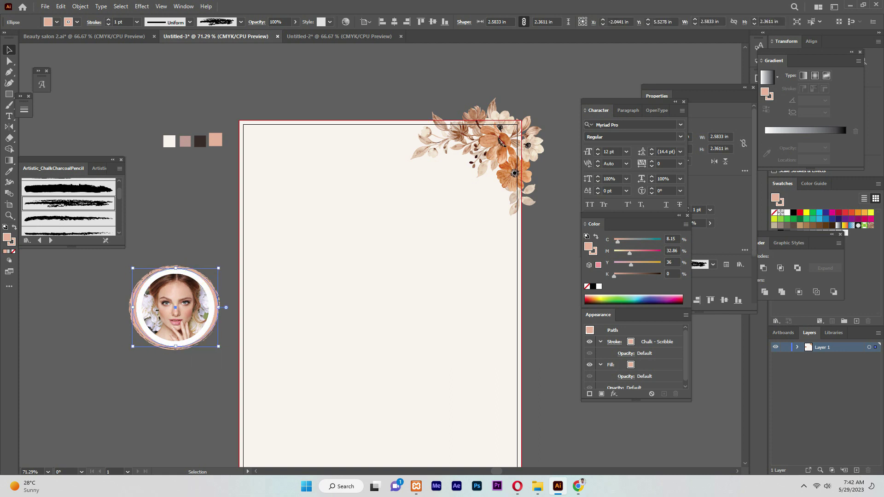
click(85, 36)
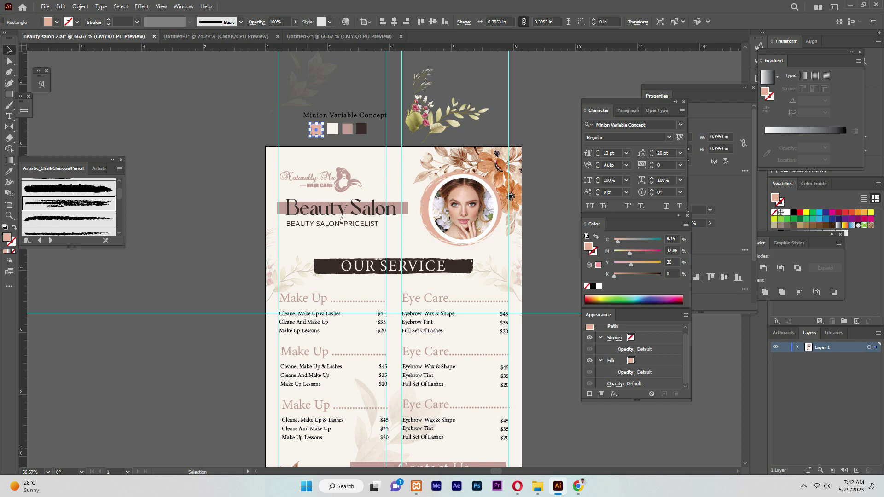
Move the ringed portrait onto the flowers at top-right, checking it against the reference flyer.
click(339, 36)
click(215, 36)
drag(175, 307, 461, 178)
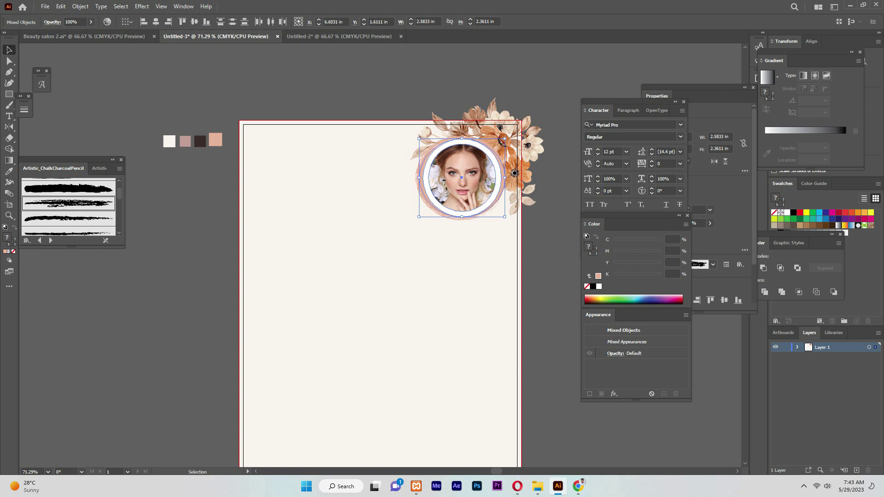
key(ctrl+Tab)
key(ctrl+Tab)
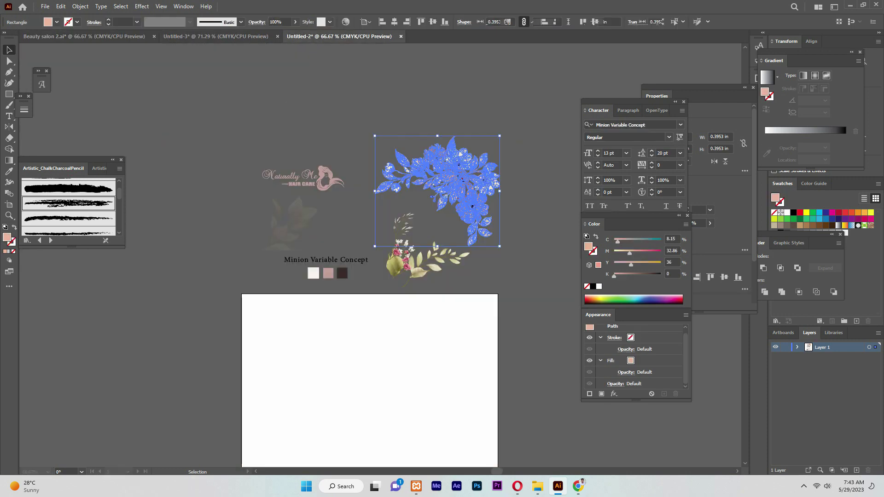
key(ctrl+Tab)
key(ctrl+Tab)
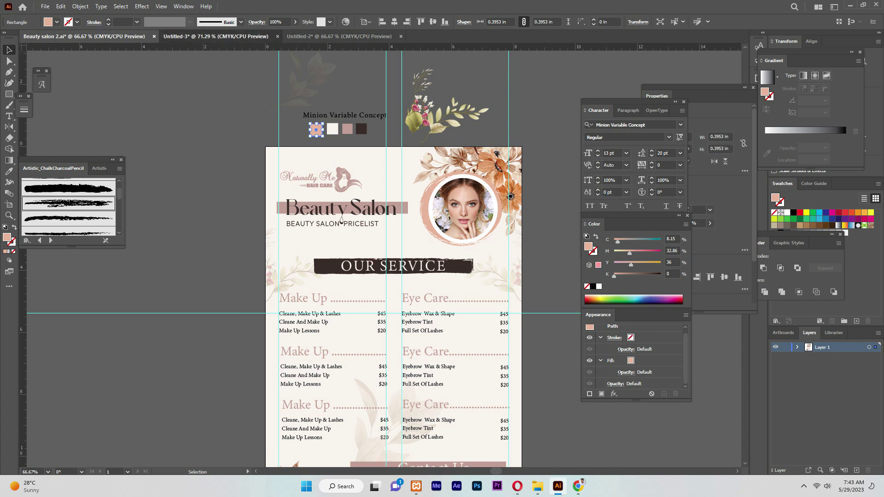
key(ctrl+Tab)
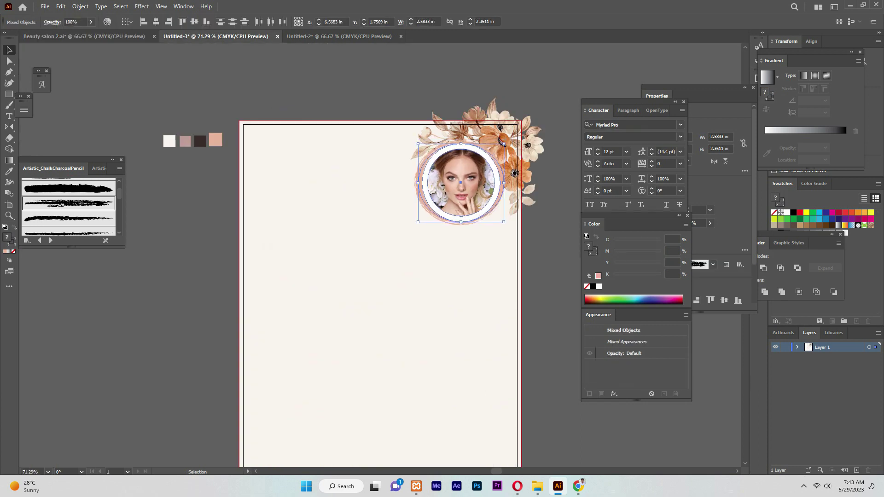
key(ctrl+Tab)
key(ctrl+Tab)
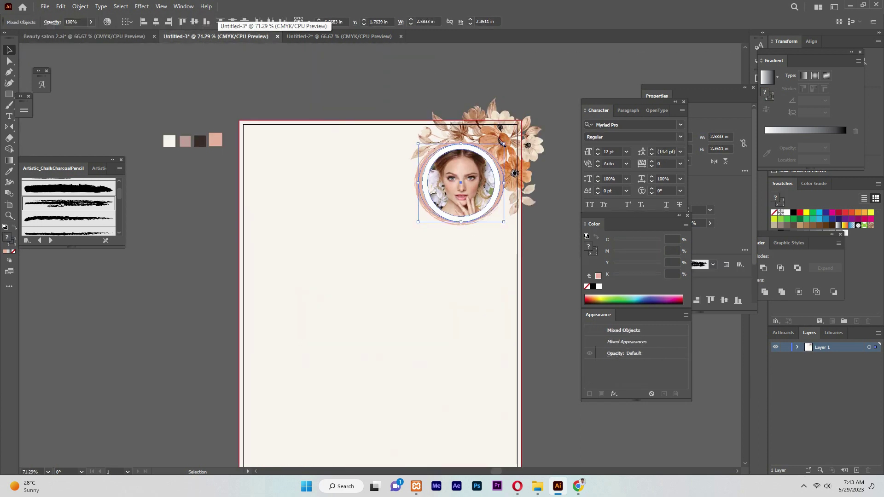
key(ctrl+Tab)
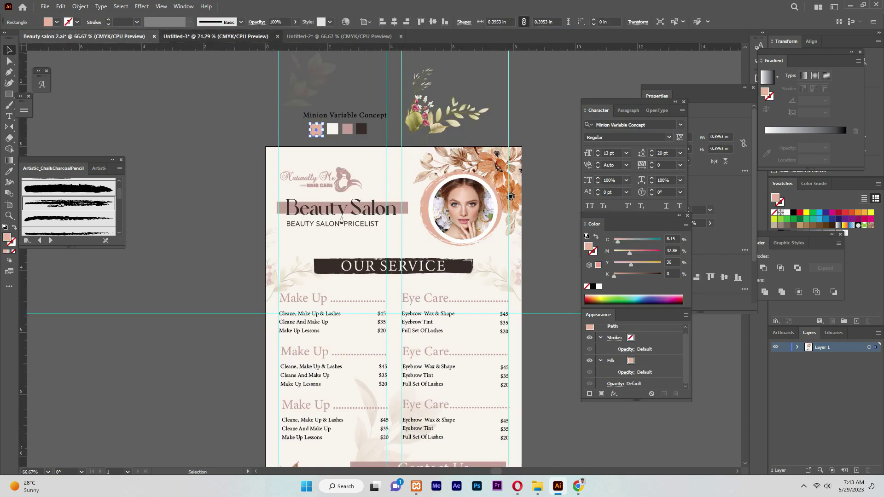
key(ctrl+Tab)
In the reference flyer, select the Beauty Salon title and copy its font name.
click(341, 221)
key(ctrl+Tab)
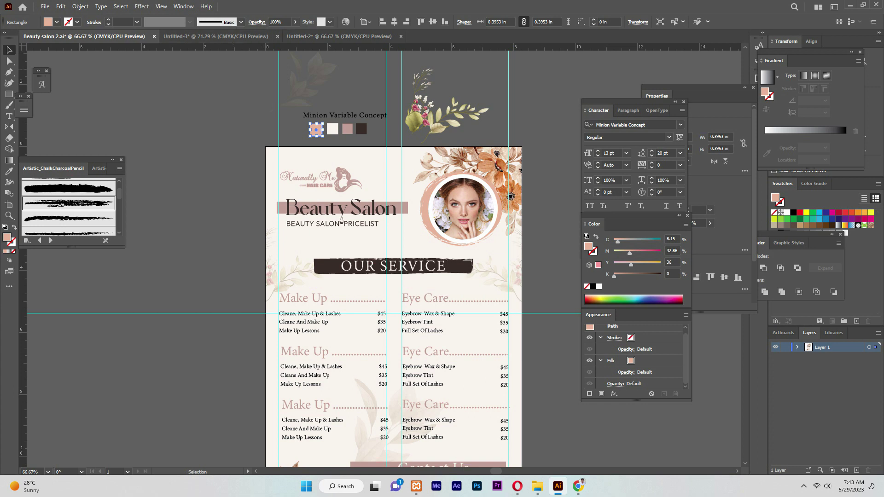
click(341, 221)
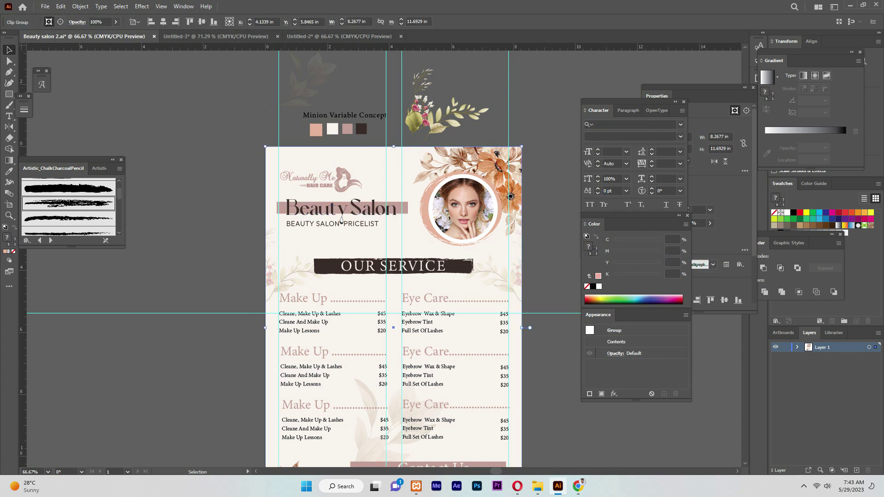
key(a)
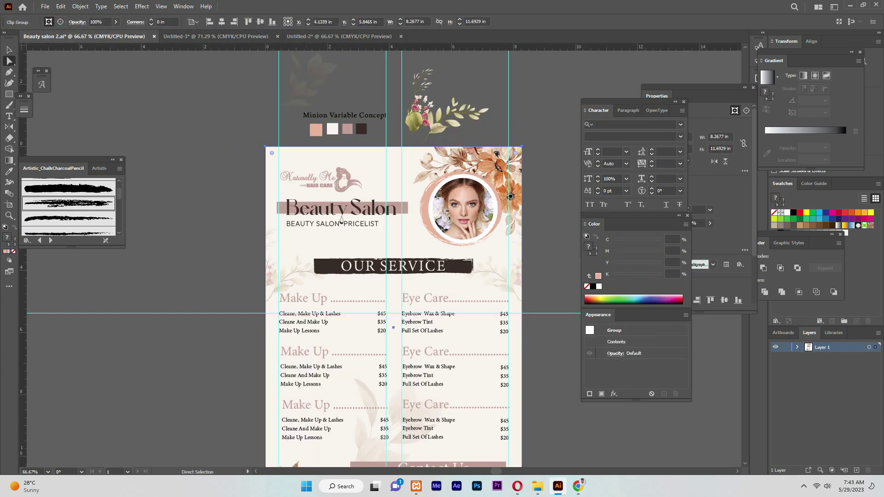
key(ctrl+shift+a)
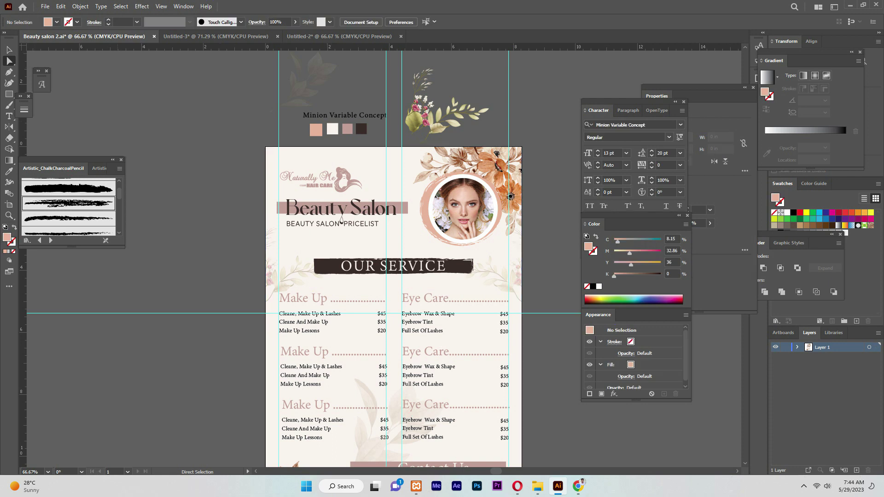
click(376, 209)
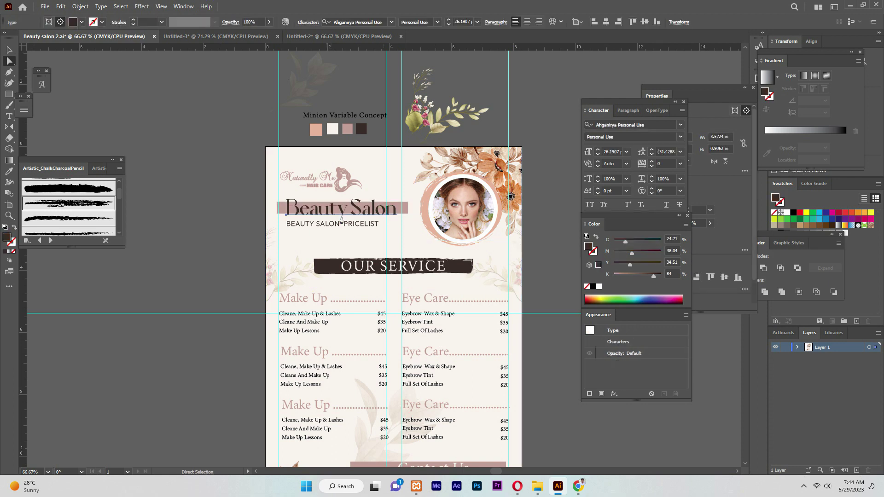
key(ctrl+alt+shift+m)
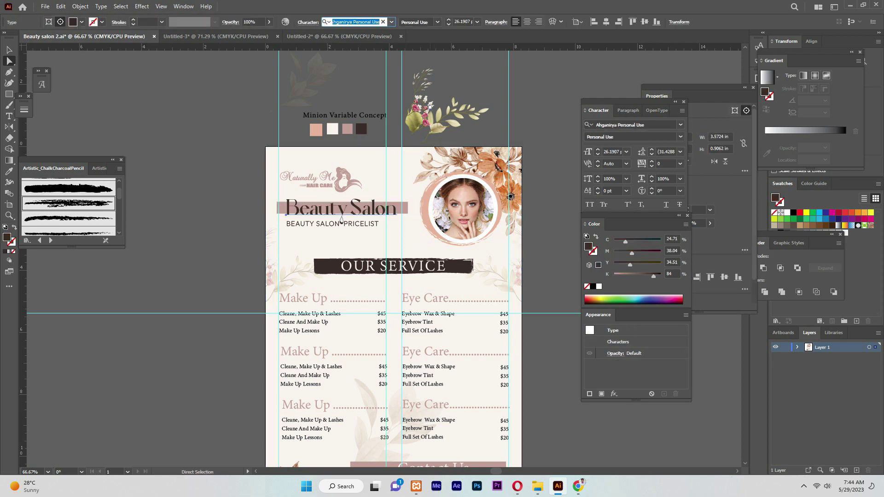
key(Escape)
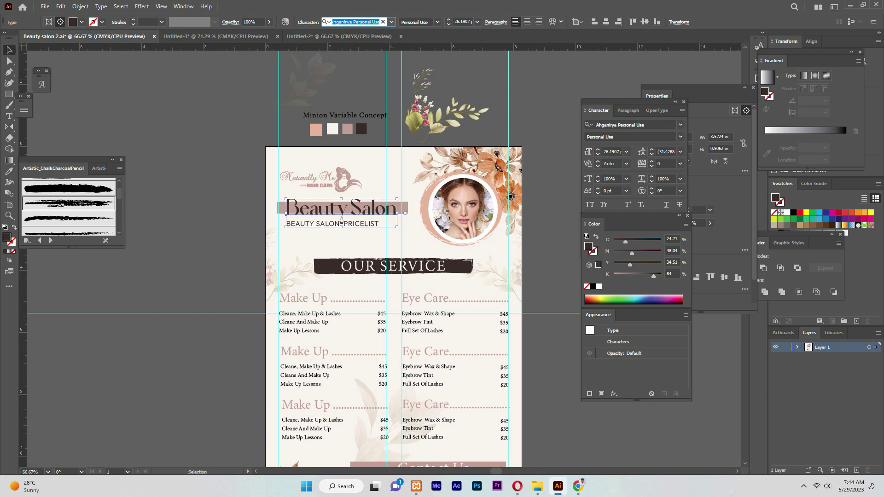
Duplicate the Minion Variable Concept label above itself as 'Ahganirya Personal Use' and select the labels in Untitled-3.
alt+drag(343, 112, 342, 95)
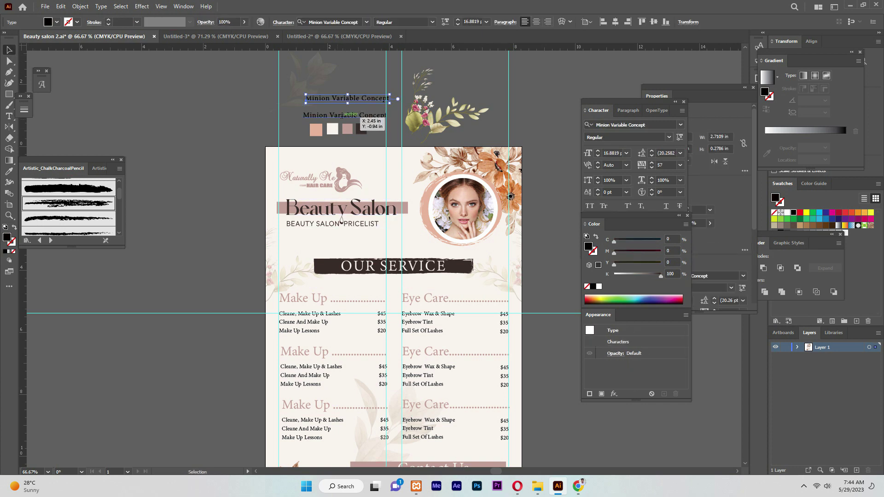
double_click(308, 98)
key(ctrl+v)
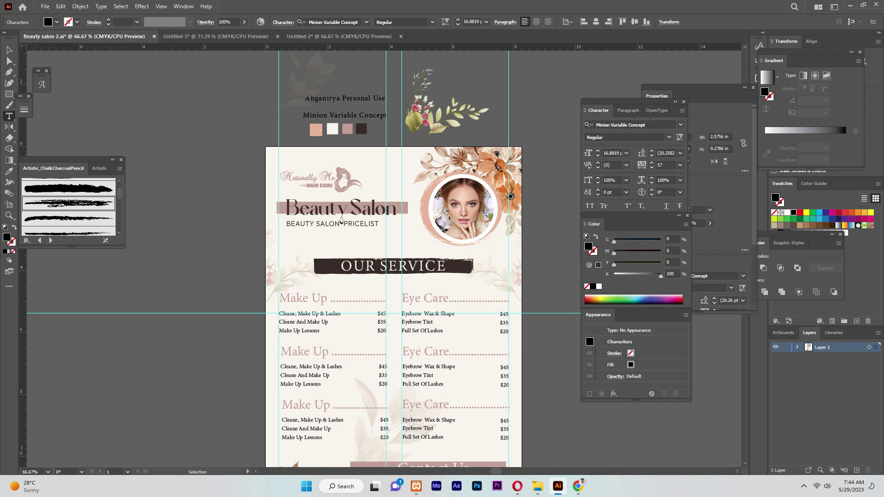
key(Escape)
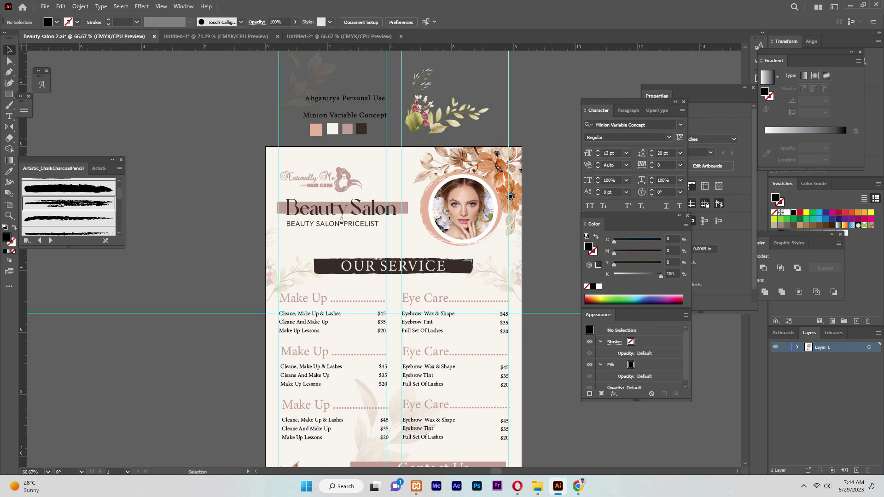
click(368, 115)
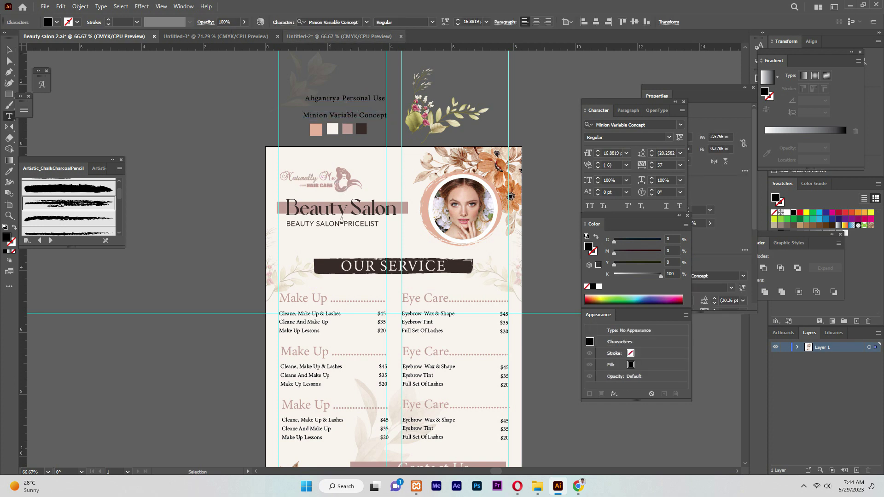
drag(377, 97, 376, 98)
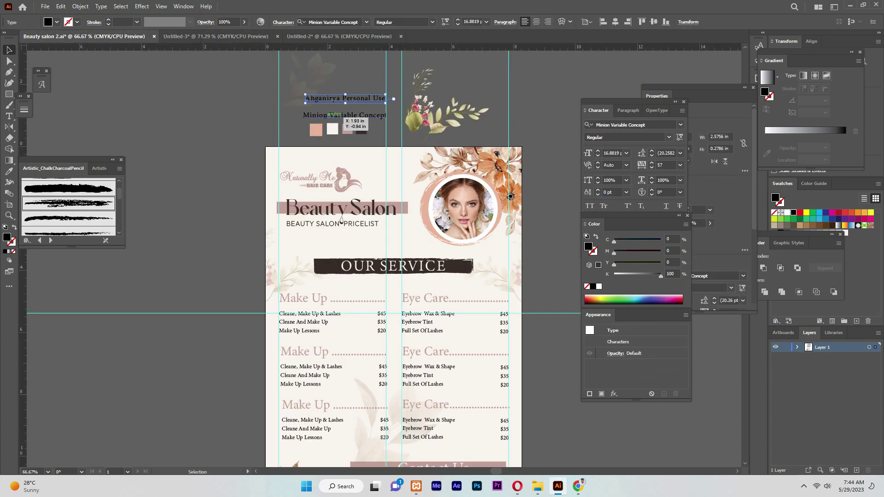
click(216, 36)
click(229, 129)
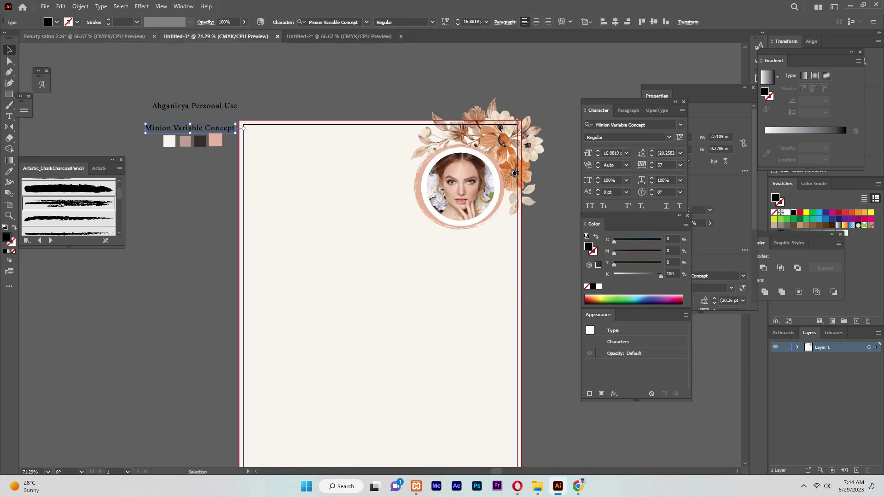
Drag the Naturally Me logo from Beauty salon 2.ai into Untitled-3's top-left corner.
click(84, 36)
click(341, 221)
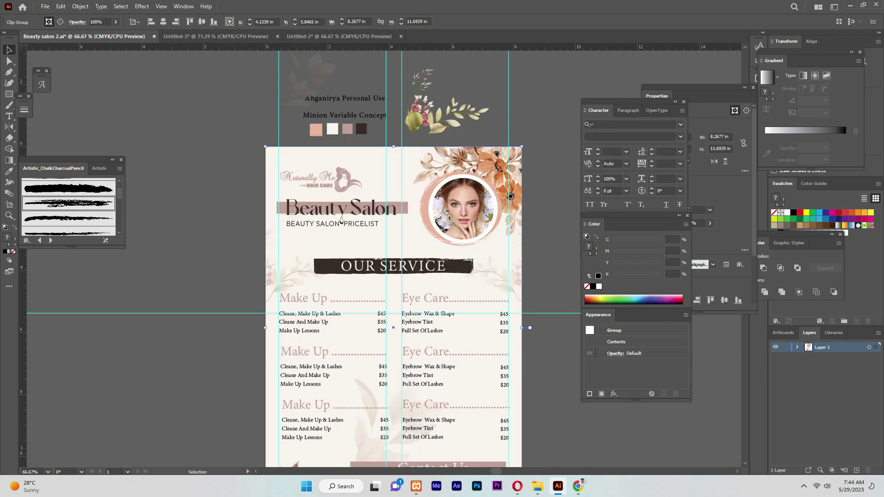
drag(341, 222, 317, 369)
mouse_move(341, 170)
mouse_down()
mouse_move(145, 49)
mouse_move(216, 36)
mouse_up()
mouse_move(243, 172)
mouse_down()
mouse_move(347, 199)
mouse_move(302, 201)
mouse_up()
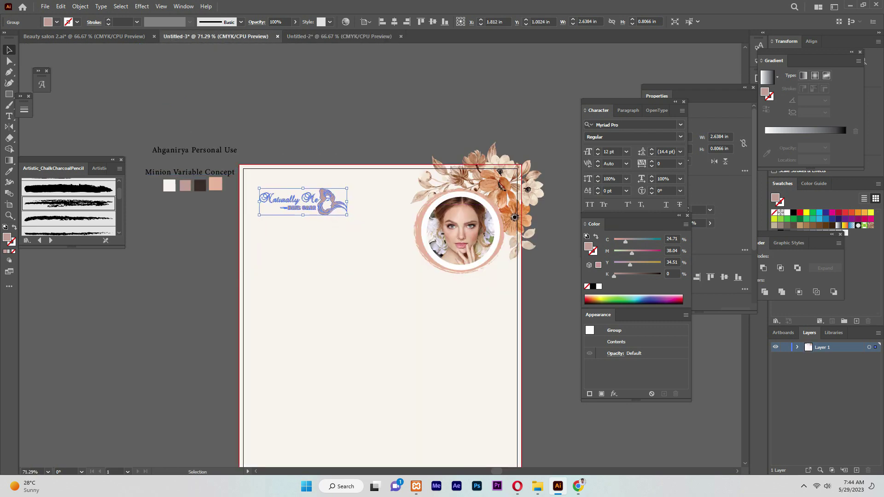
Draw a 0.25 × 0.25 in square and move it onto the page as a margin marker.
key(m)
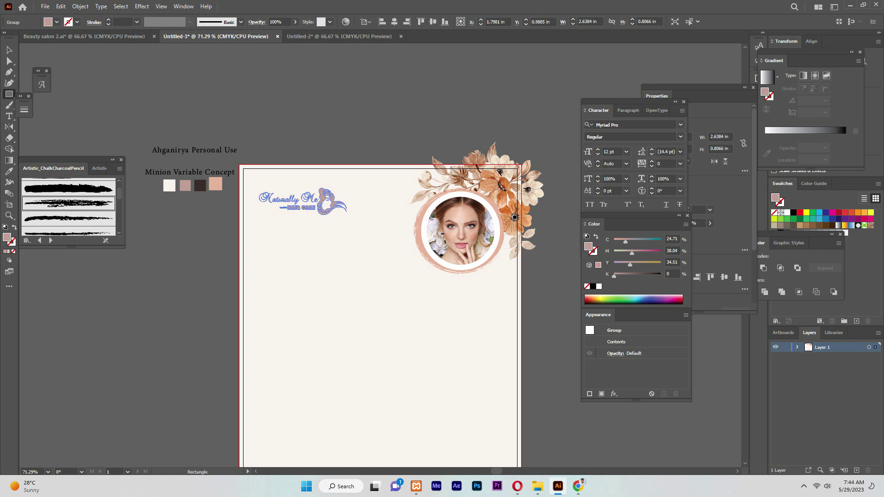
click(515, 217)
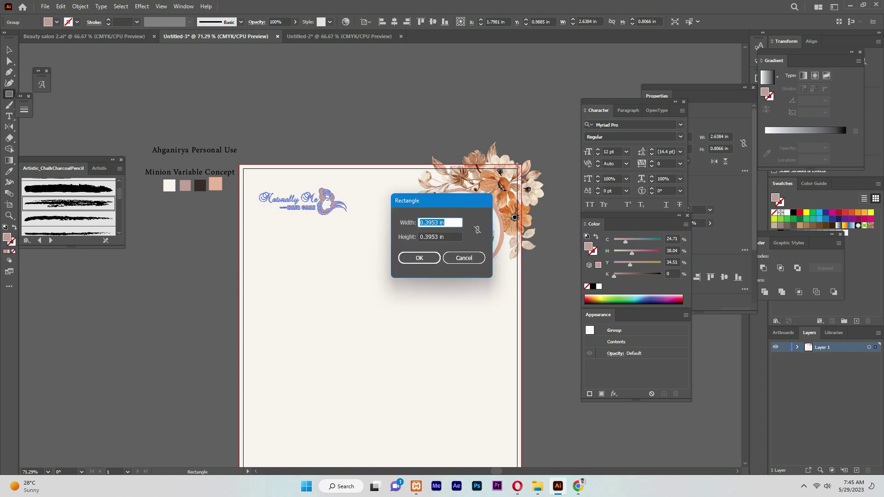
text(5)
key(Tab)
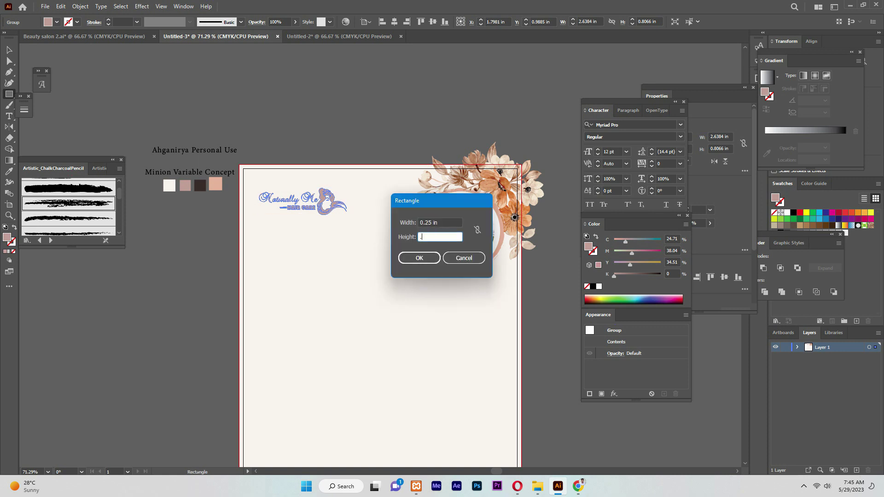
text(25)
key(Return)
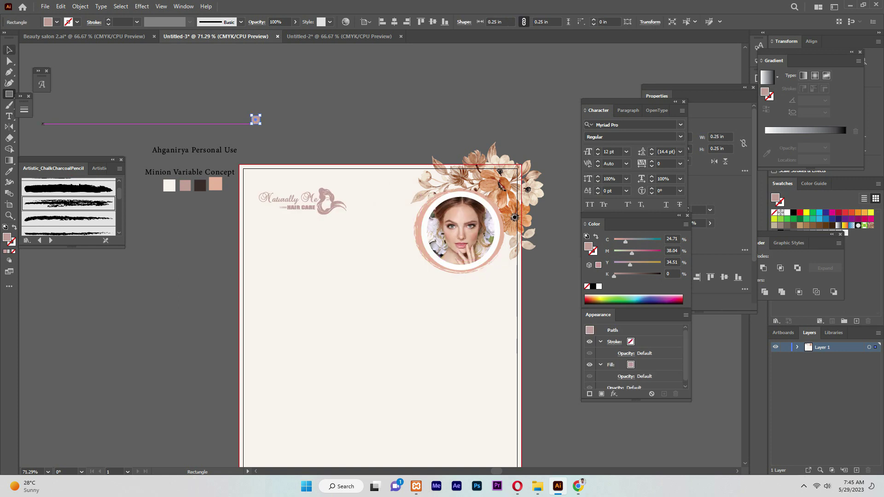
key(v)
drag(256, 121, 248, 173)
Show the rulers and nudge the vertical guide to the left margin.
key(ctrl+r)
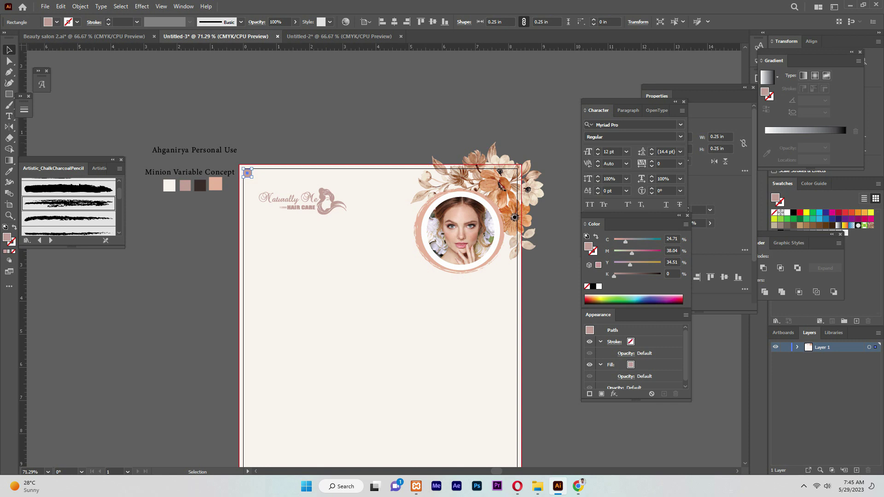
drag(253, 277, 251, 276)
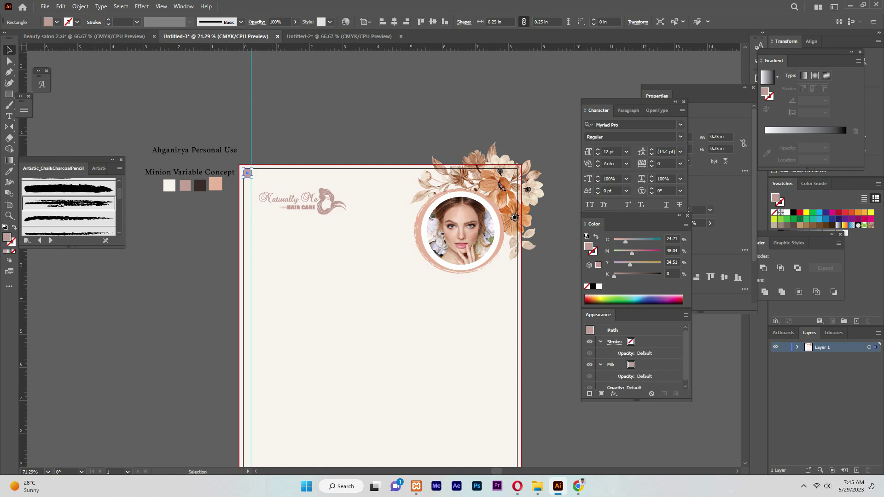
click(183, 6)
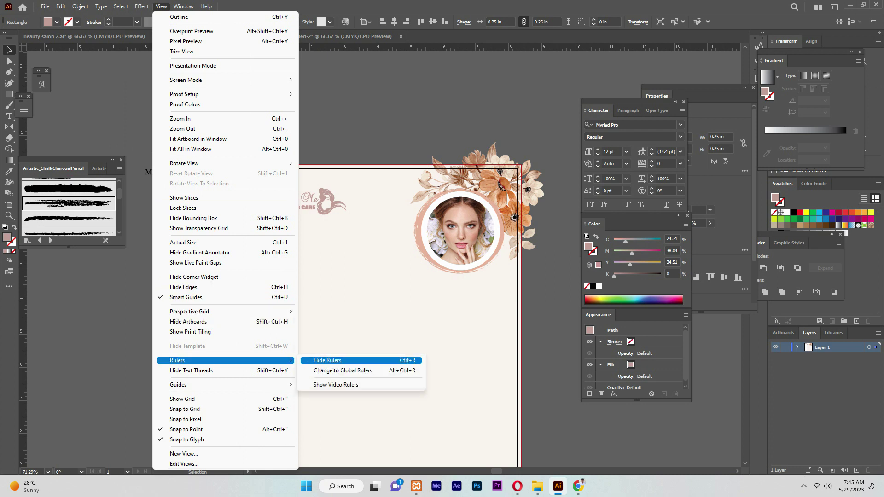
click(331, 361)
key(ctrl+r)
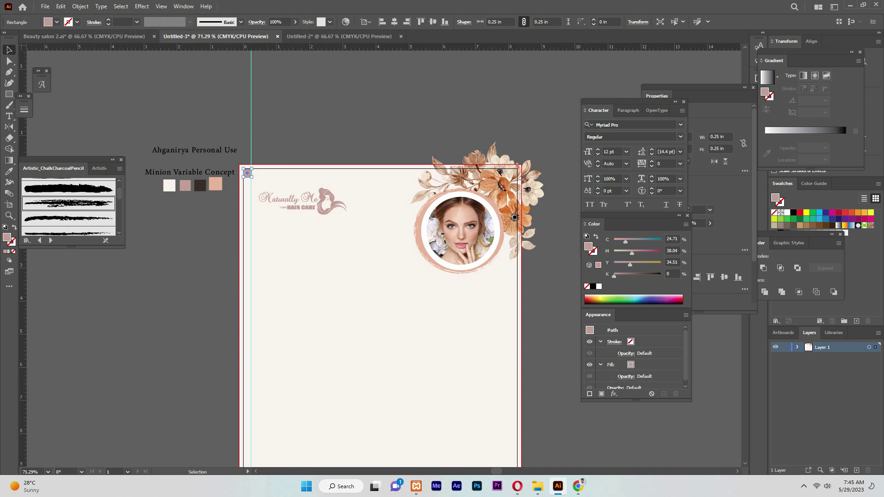
key(ctrl+shift+a)
Drag horizontal guides from the ruler onto the page's inner margins.
scroll(247, 176, down, 2)
scroll(247, 120, down, 2)
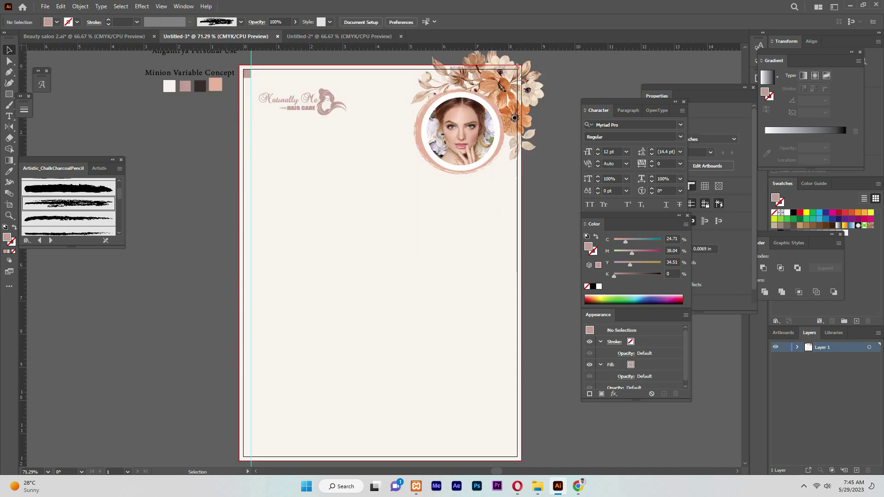
mouse_move(247, 46)
mouse_down()
mouse_move(247, 79)
mouse_move(508, 454)
mouse_up()
drag(511, 46, 511, 448)
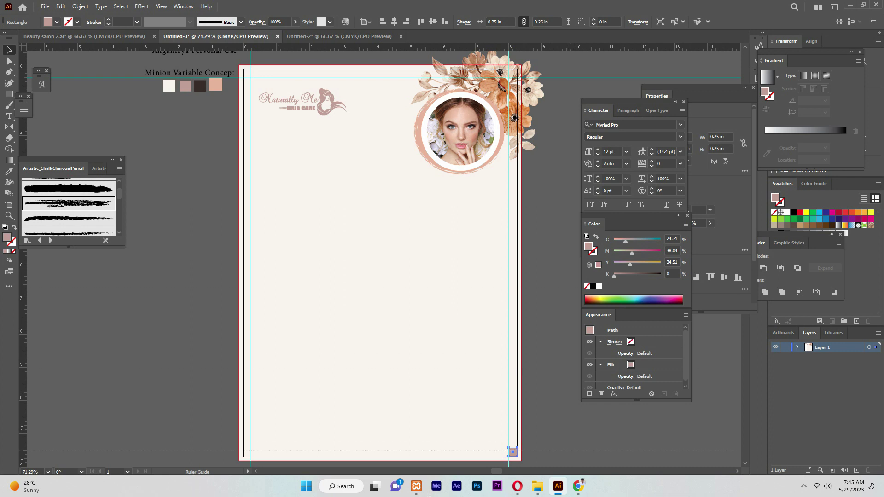
click(543, 442)
scroll(382, 277, up, 2)
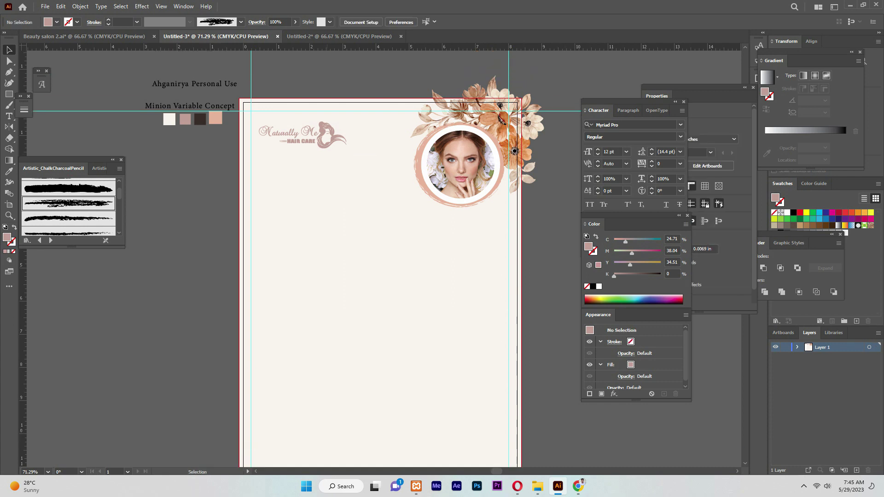
drag(303, 136, 303, 137)
Draw a thin pink bar below the logo.
click(267, 184)
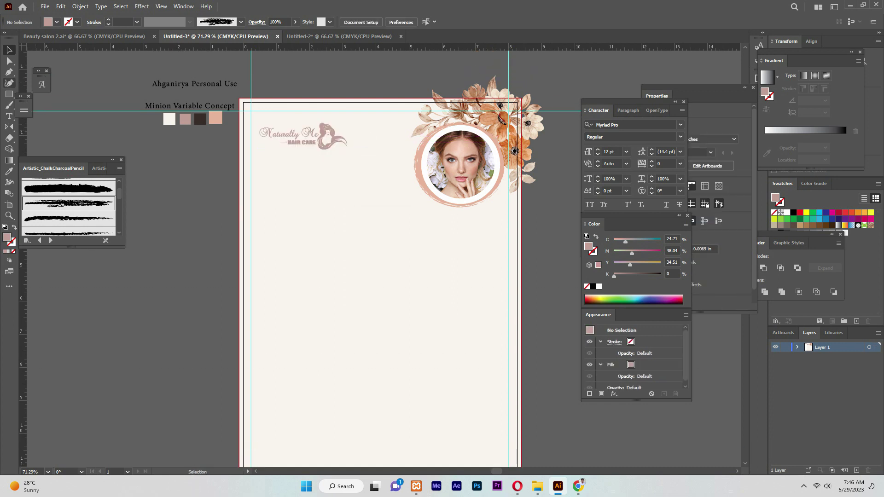
key(m)
drag(259, 162, 392, 177)
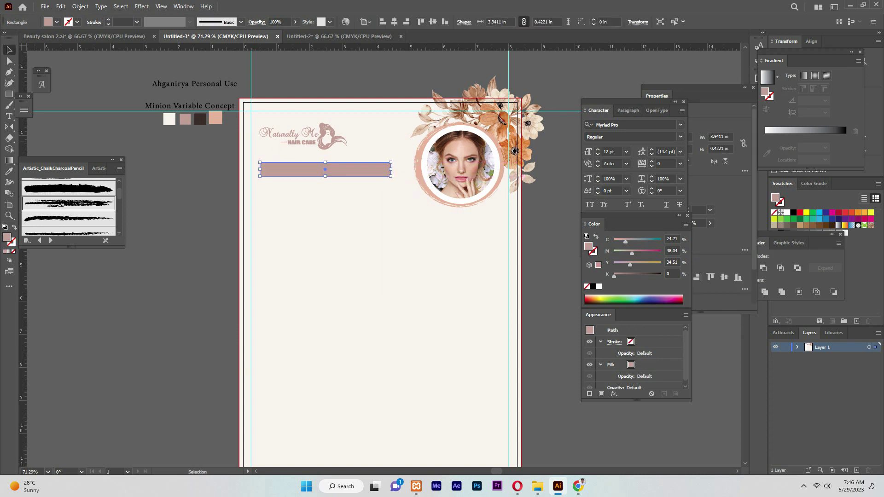
key(t)
key(ctrl+Tab)
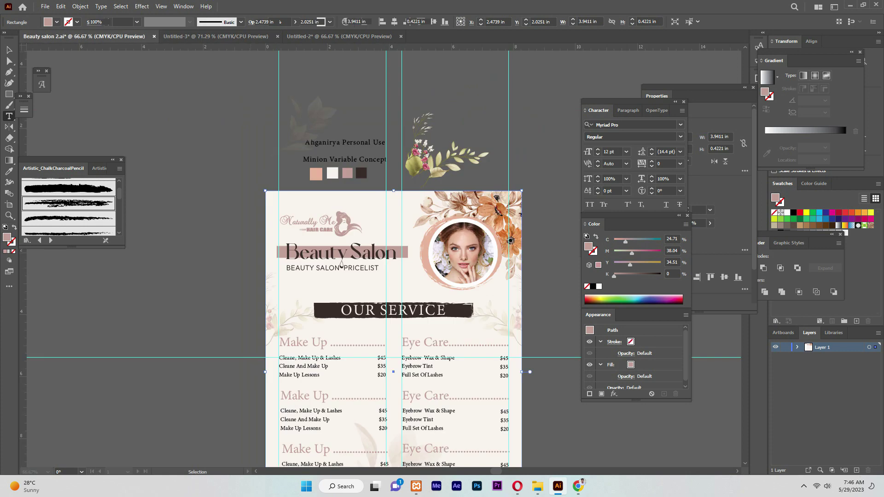
key(ctrl+Tab)
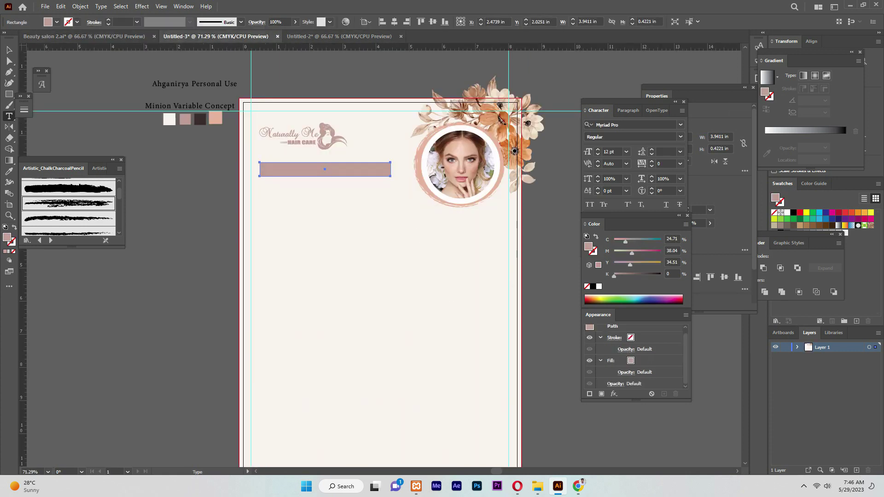
Add a 26 pt 'Beauty Salon' heading in Ahganirya Personal Use and move it onto the bar.
click(279, 219)
text(Beauty Salon)
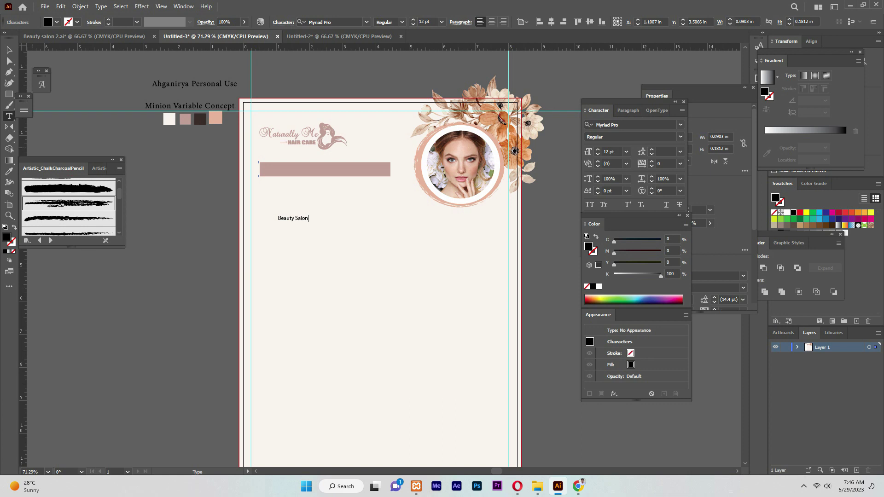
key(Escape)
drag(309, 221, 340, 227)
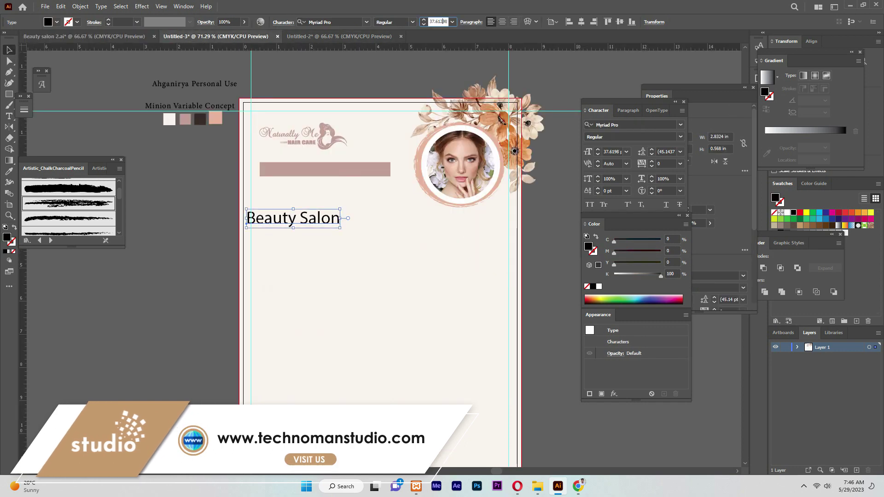
text(26)
key(Return)
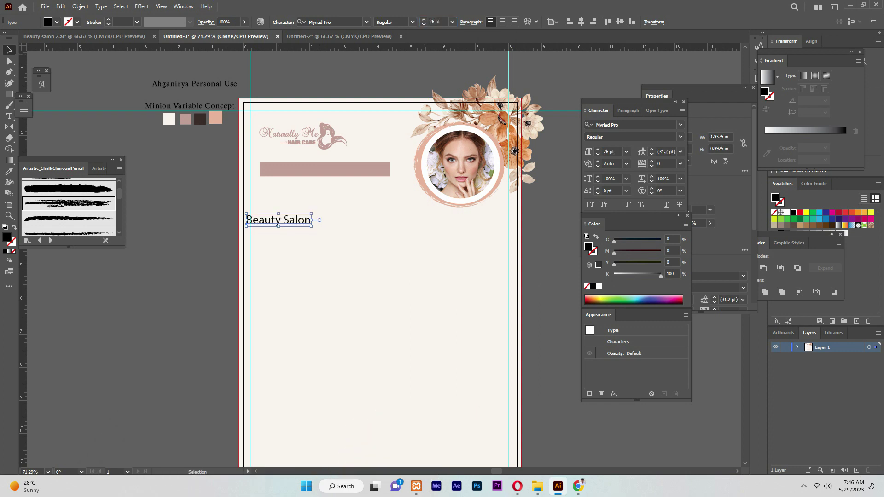
click(331, 21)
text(ah)
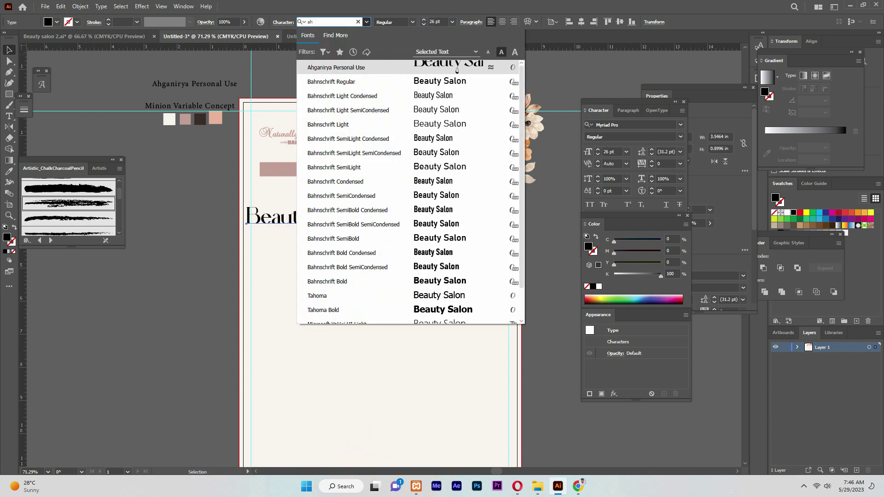
key(Return)
drag(245, 223, 273, 176)
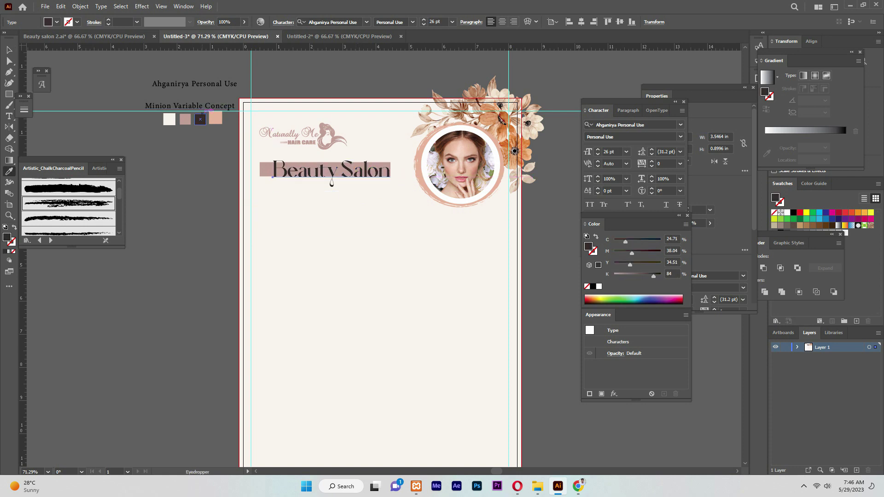
Zoom into the header and resize the pink bar behind the heading.
key(ctrl+Tab)
click(341, 263)
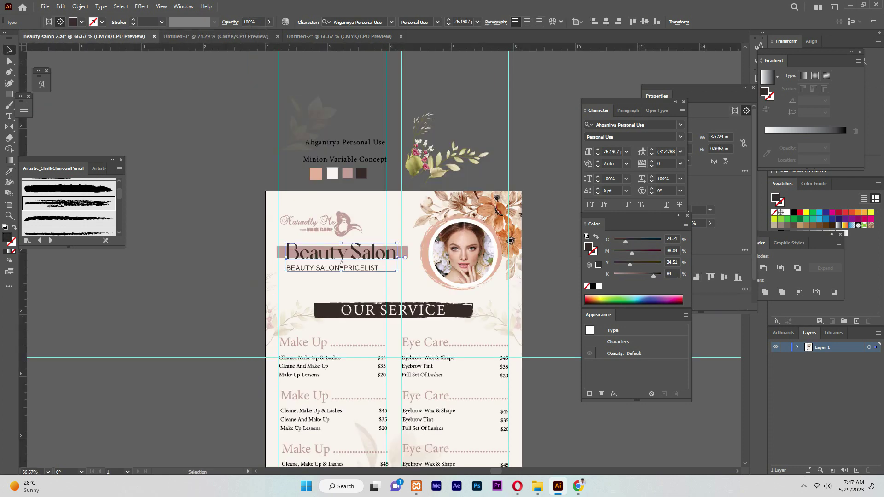
key(ctrl+Tab)
key(ctrl+1)
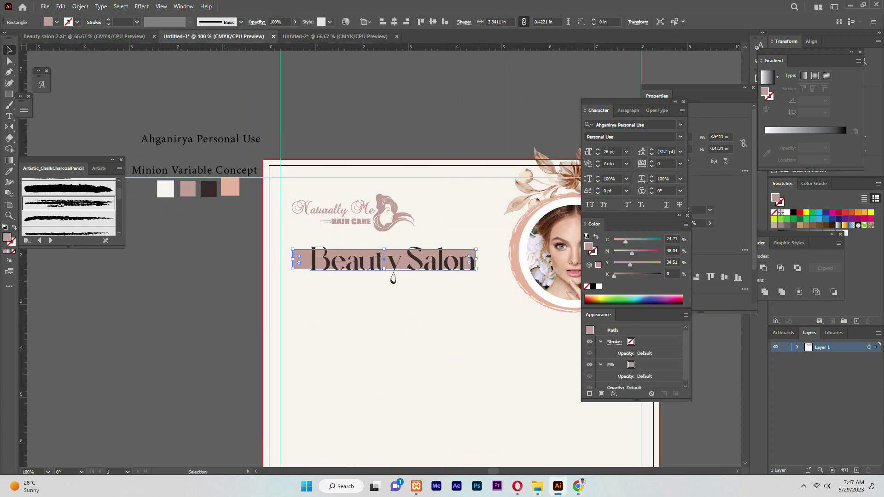
key(a)
click(378, 251)
key(v)
drag(384, 269, 384, 270)
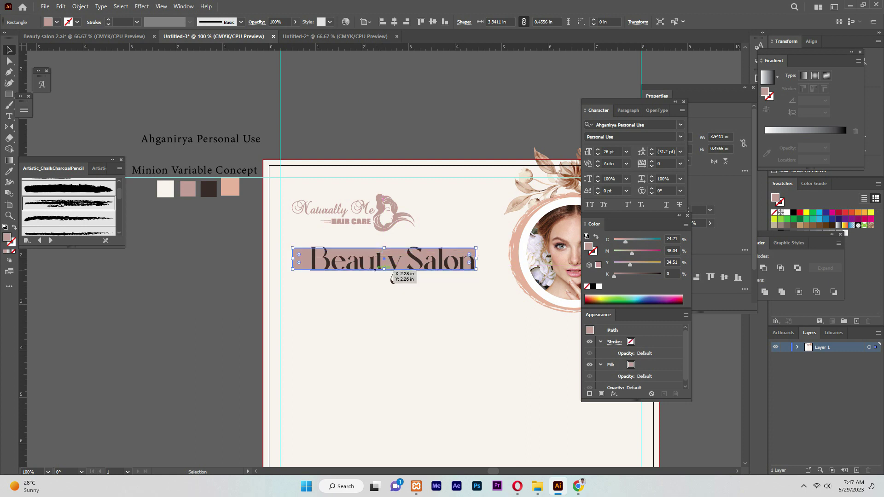
click(405, 281)
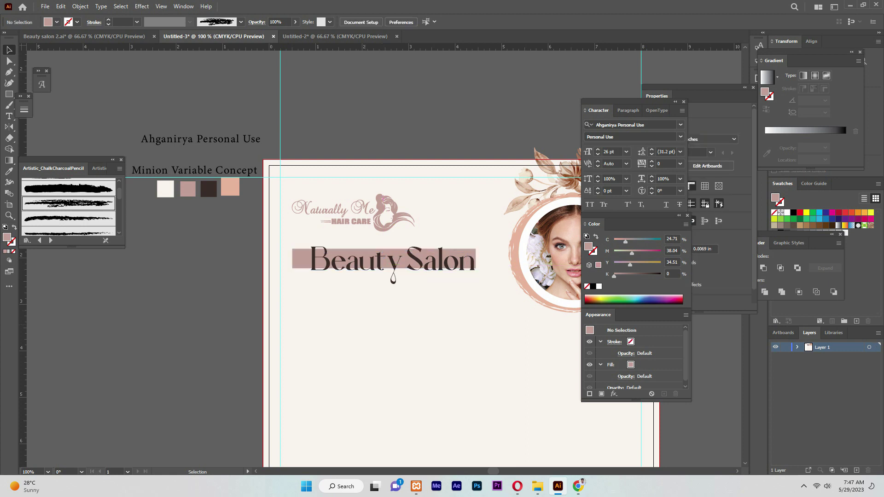
Widen the pink bar further to the right.
key(ctrl+shift+Tab)
key(ctrl+Tab)
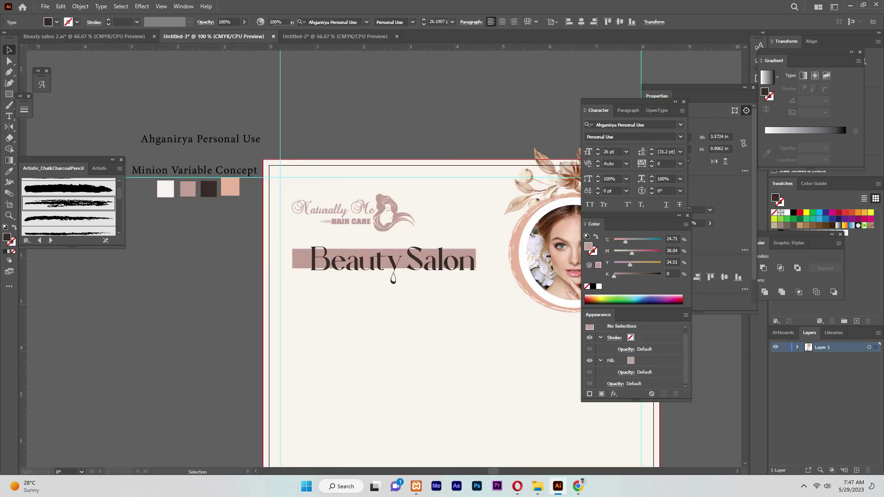
drag(332, 224, 359, 257)
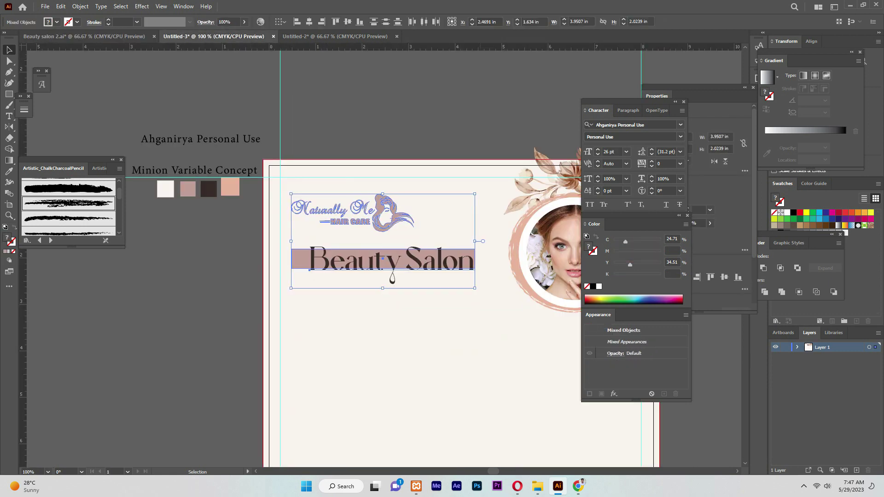
click(473, 250)
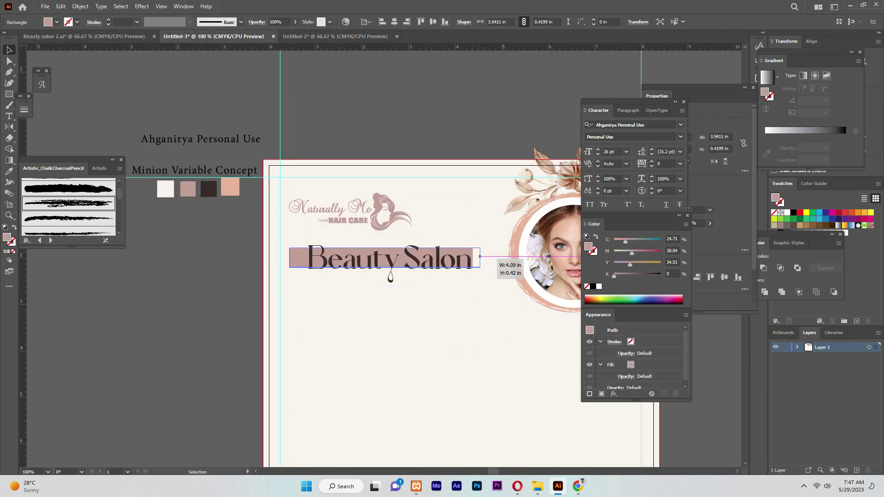
drag(476, 255, 492, 256)
key(ctrl+shift+a)
Vertically centre the heading on the bar and nudge both into place.
click(418, 266)
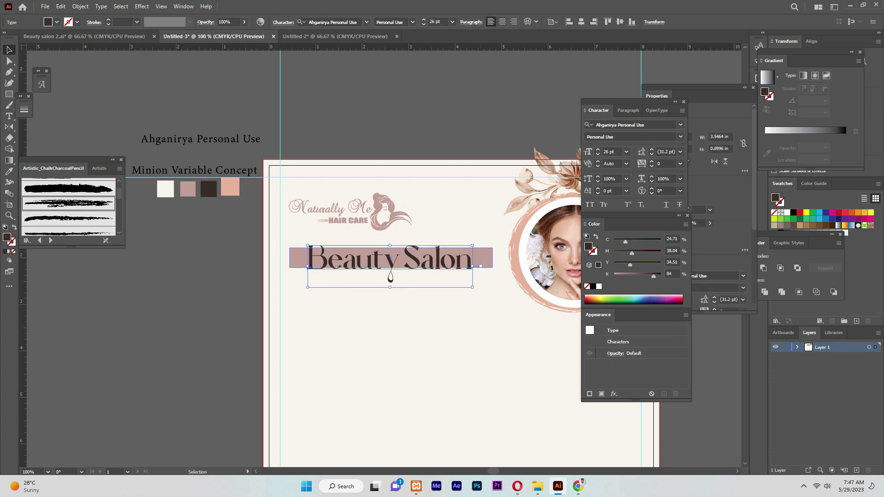
click(347, 22)
click(389, 274)
drag(334, 257, 334, 263)
shift+click(391, 270)
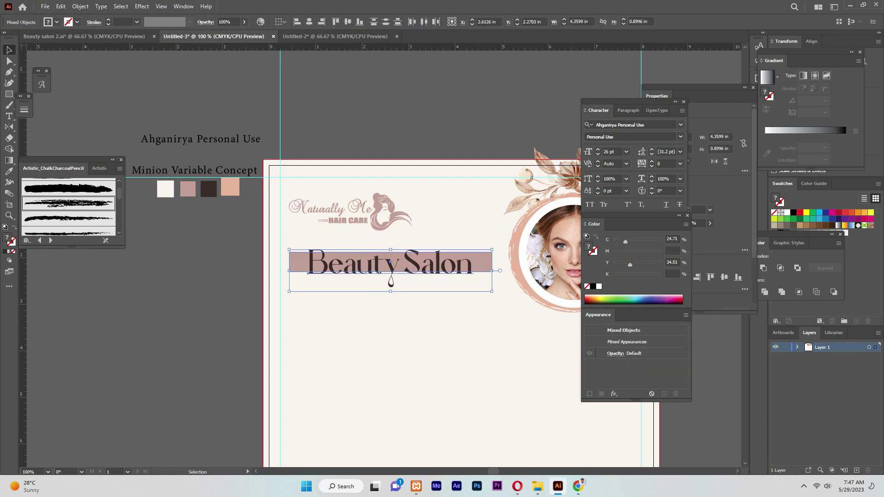
drag(390, 269, 390, 266)
click(84, 37)
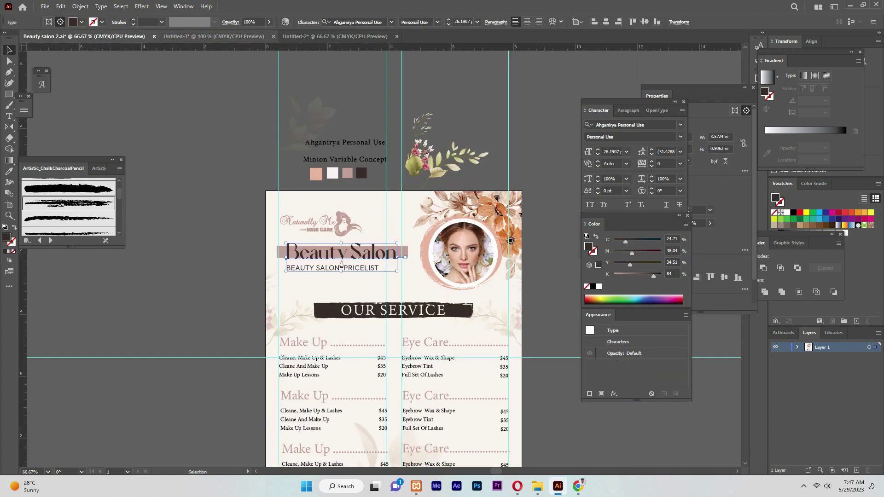
click(214, 36)
key(ctrl+shift+a)
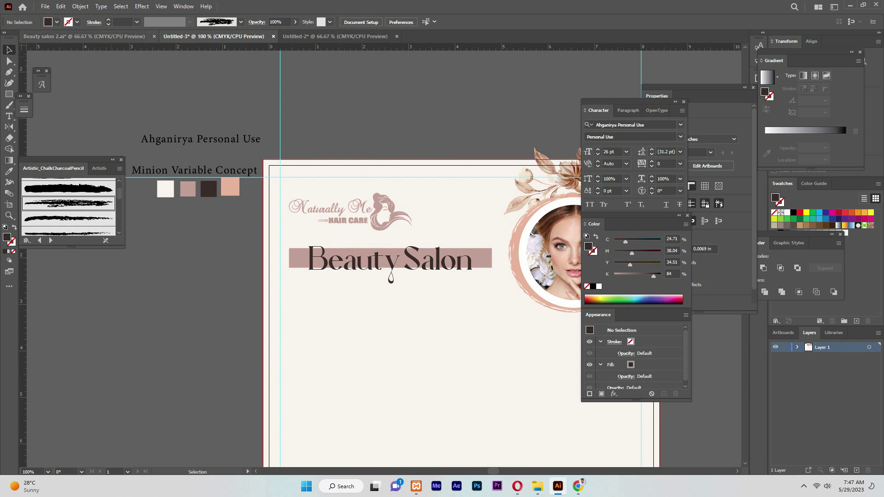
key(ctrl+shift+Tab)
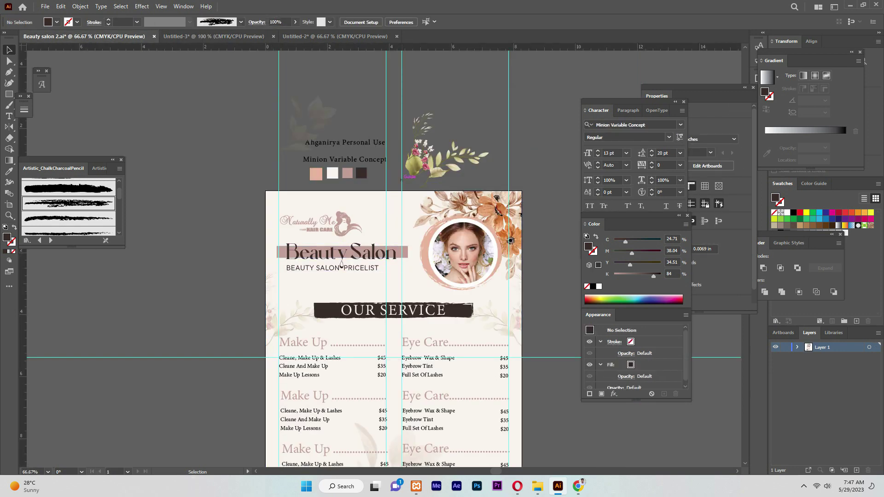
key(ctrl+Tab)
Add a new subtitle text line below the Beauty Salon heading.
key(t)
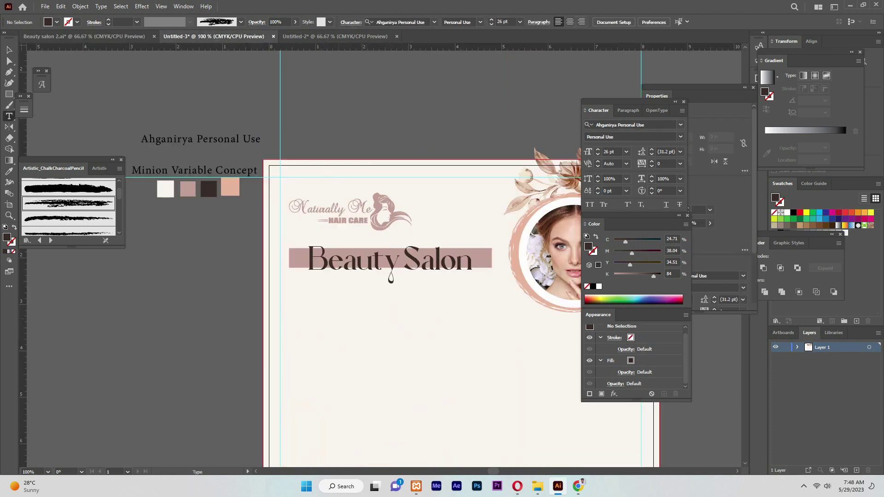
click(341, 318)
text(Beauty salon pricelis)
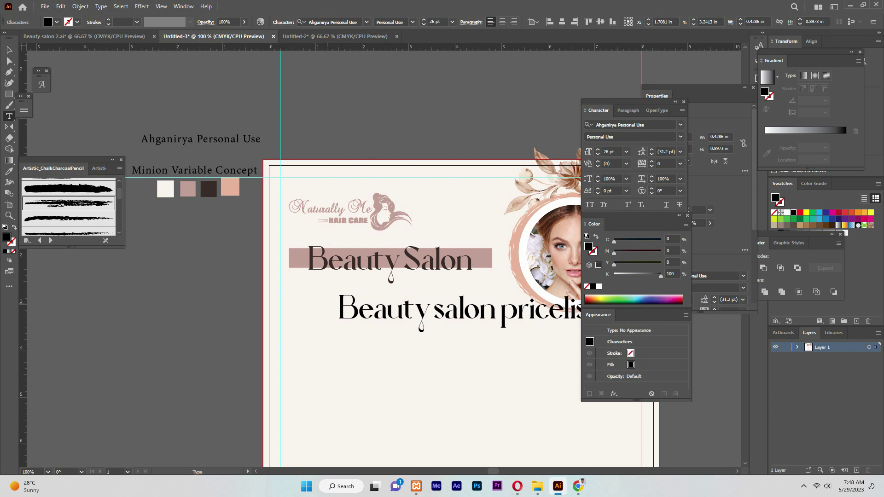
key(Escape)
click(83, 36)
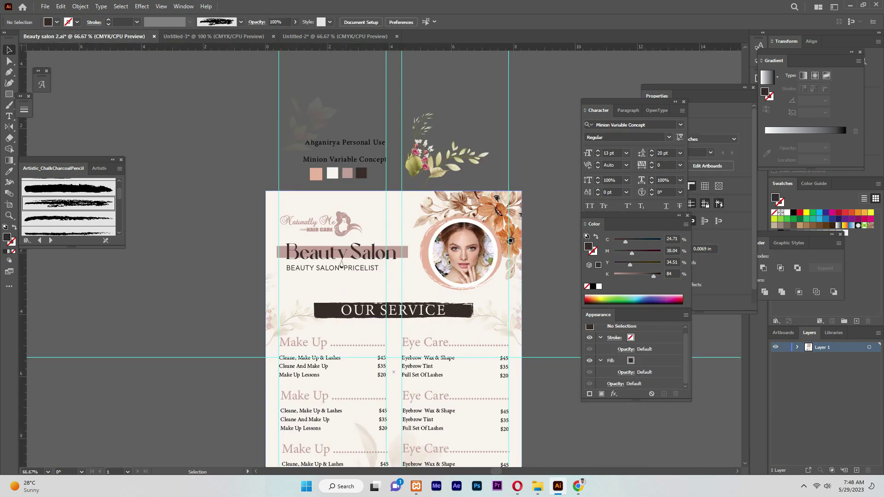
key(ctrl+Tab)
Make the subtitle UPPERCASE in Outfit Light, then inspect the reference flyer's heading.
click(101, 6)
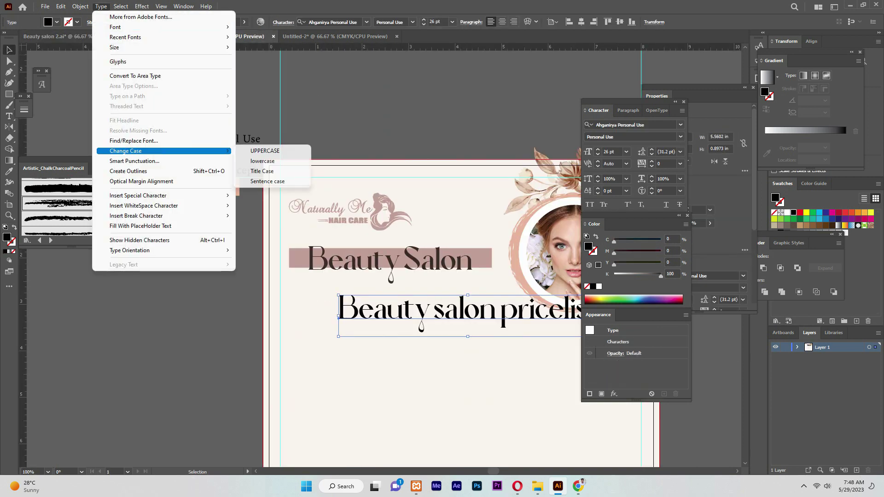
click(272, 150)
click(331, 21)
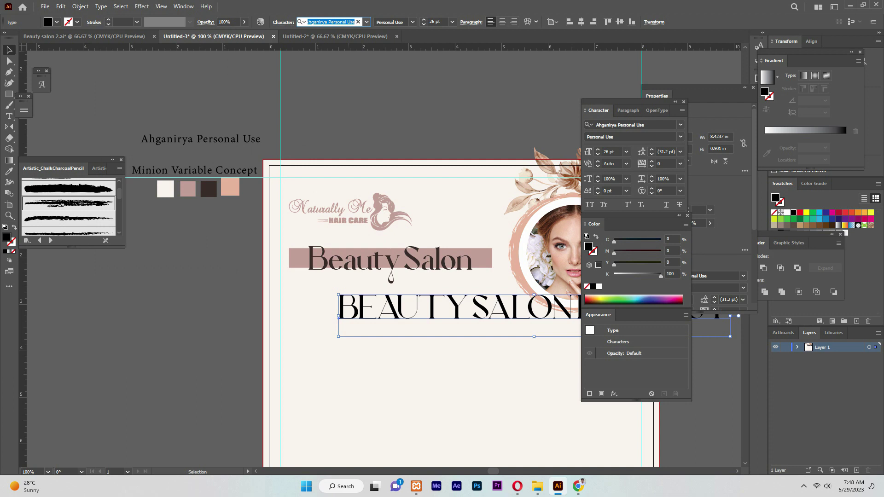
text(ou)
key(Down)
key(Down)
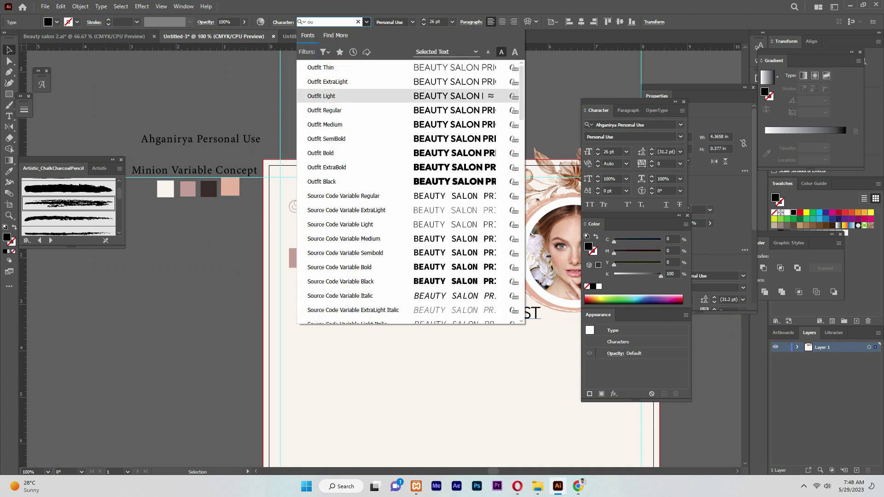
key(Return)
click(83, 36)
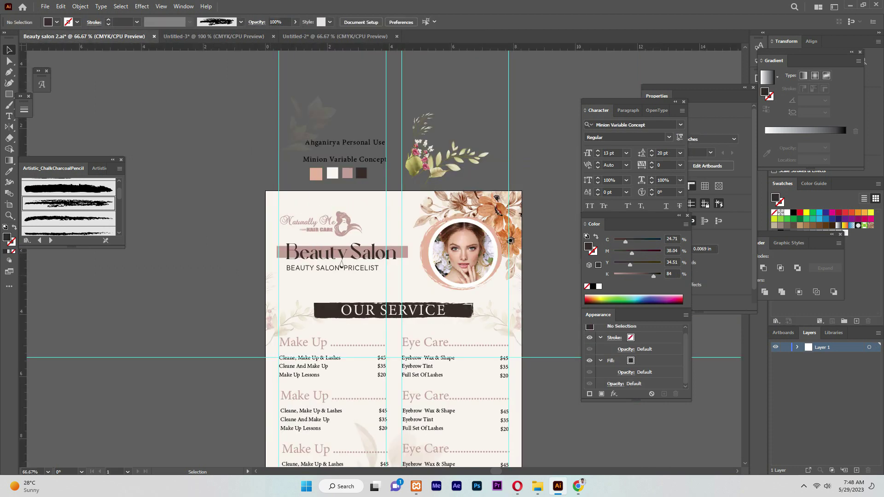
click(341, 265)
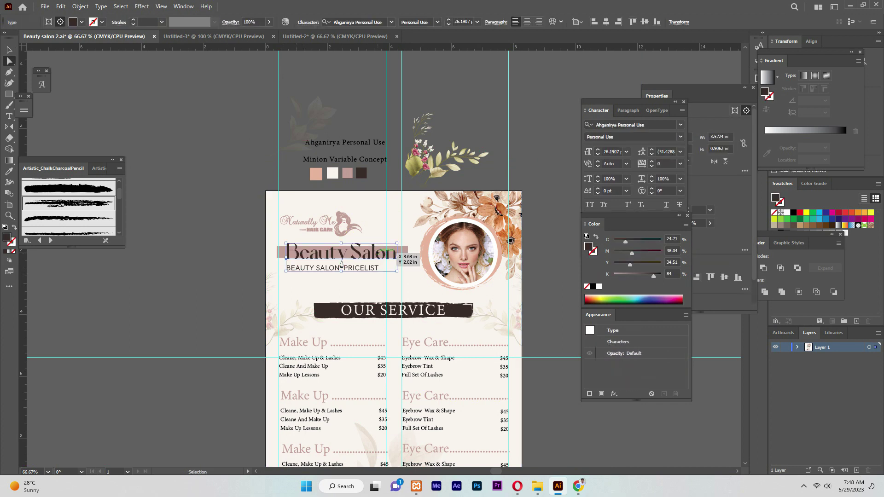
Move the subtitle beneath the heading and make it 14 pt Outfit ExtraLight.
click(341, 266)
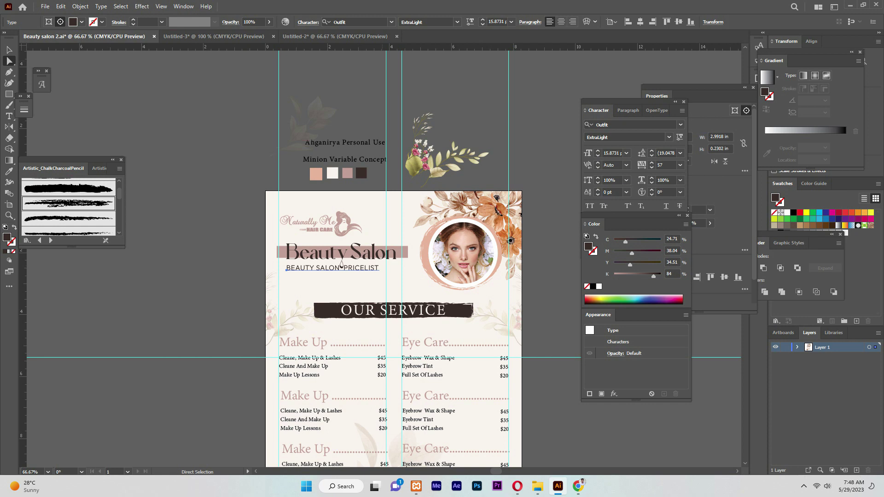
click(214, 36)
key(v)
drag(339, 318, 308, 289)
click(486, 22)
click(499, 115)
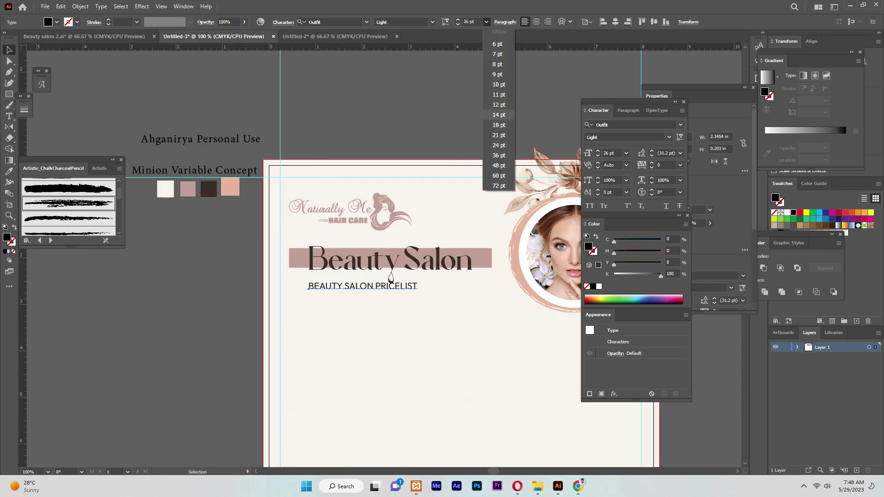
click(457, 19)
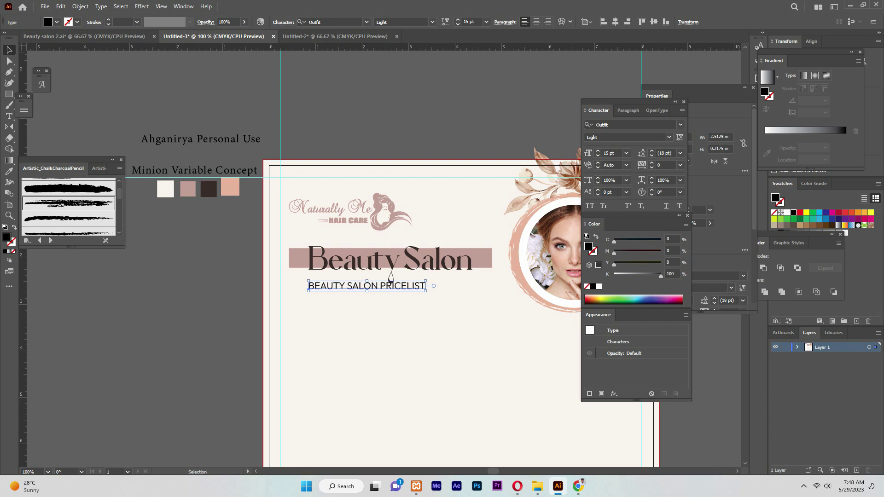
click(432, 21)
click(389, 41)
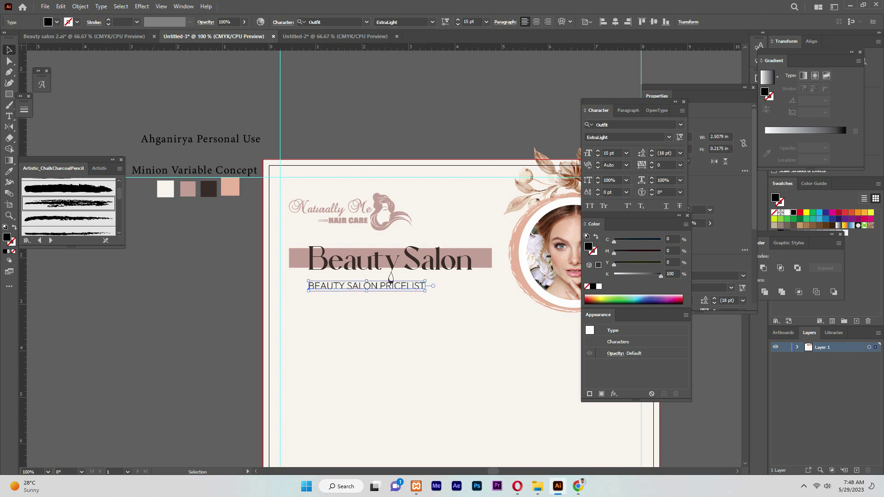
Nudge the subtitle into place and widen its letter spacing to tracking 91.
shift+click(391, 261)
click(80, 6)
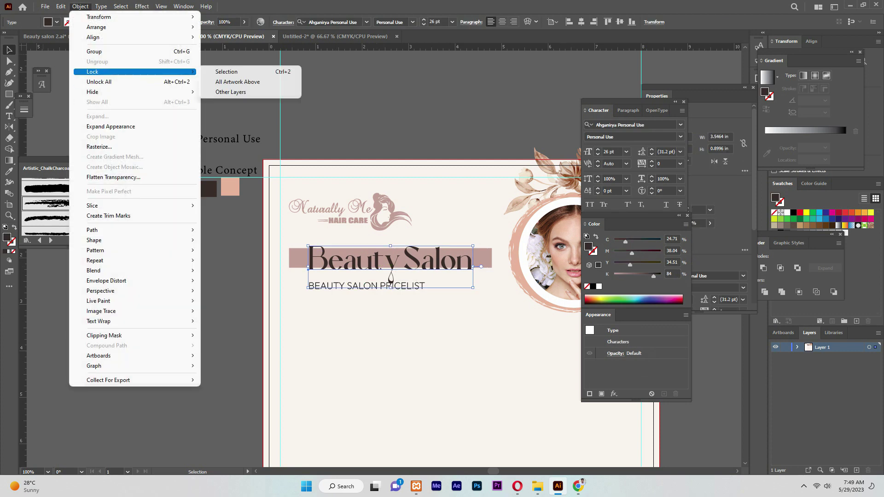
click(221, 72)
drag(383, 281, 390, 276)
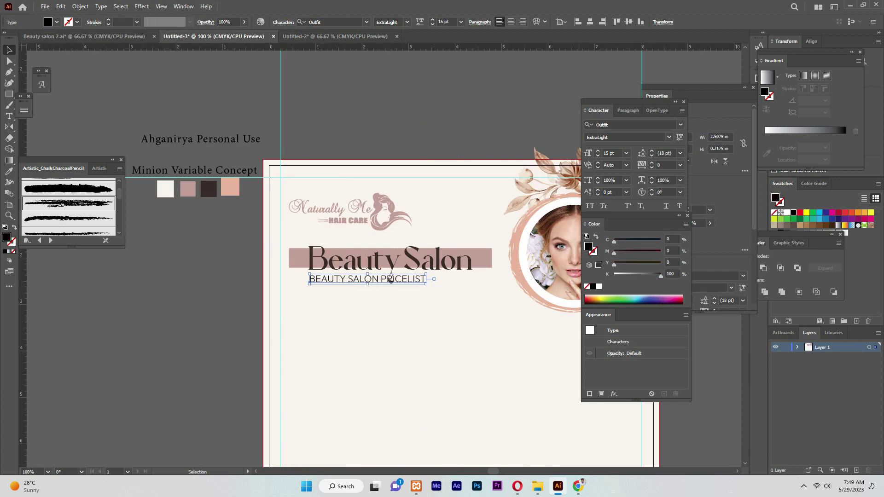
key(alt+Right)
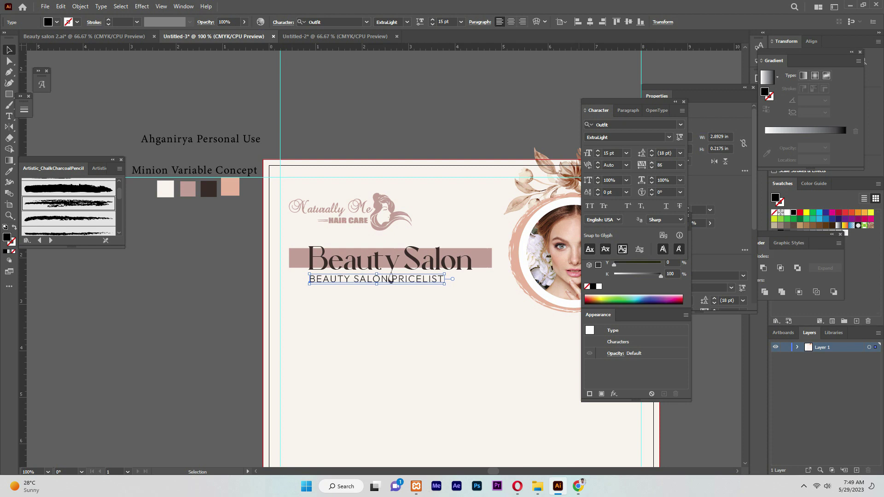
drag(391, 279, 391, 277)
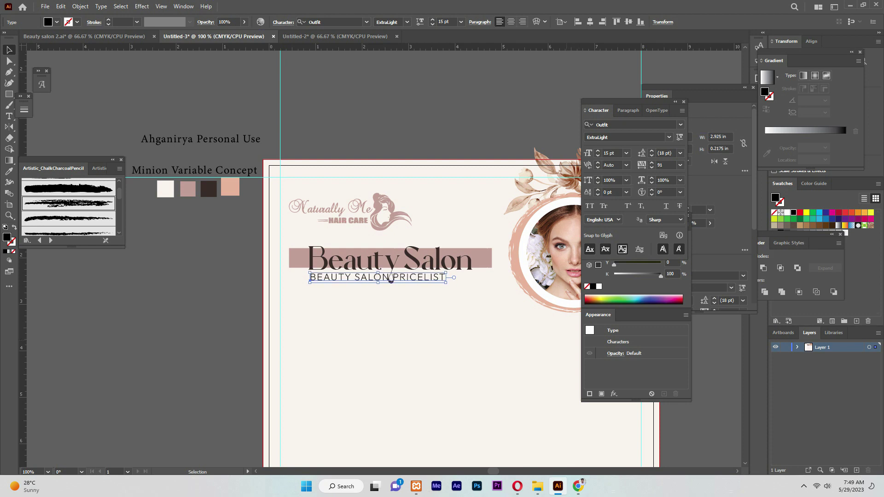
key(ctrl+shift+Tab)
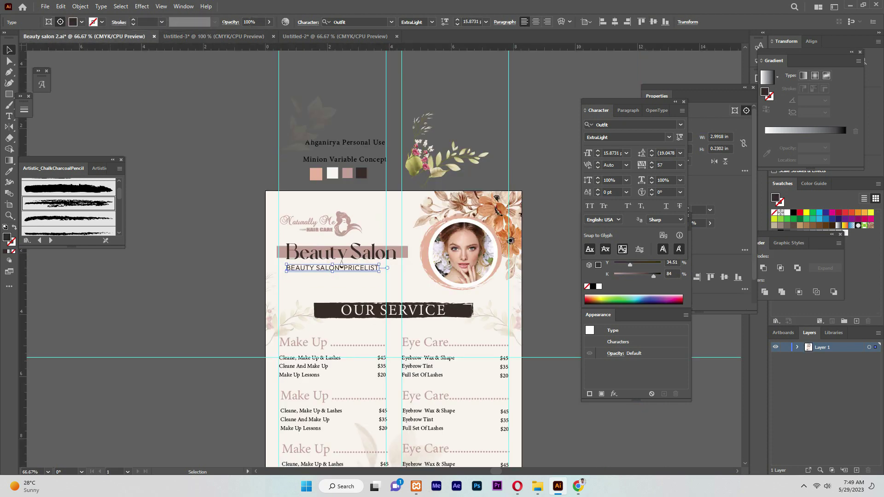
key(ctrl+Tab)
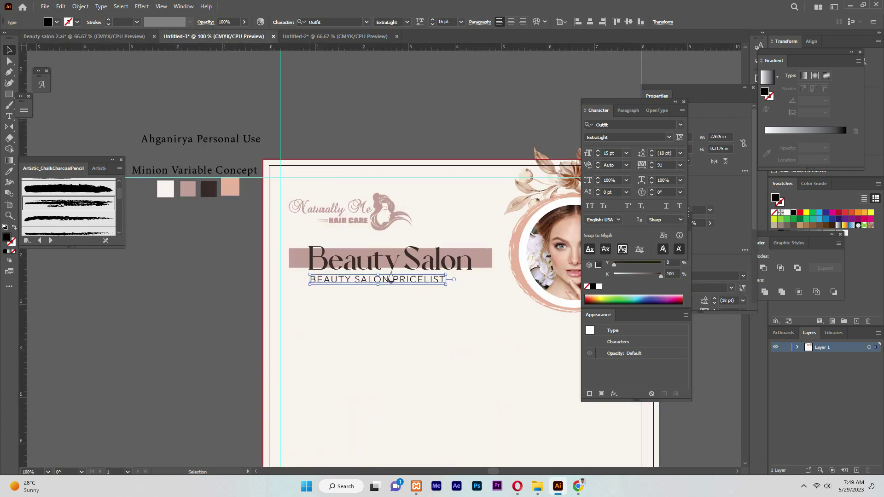
Enlarge the subtitle to 16 pt and fine-tune its position under the heading.
key(ctrl+plus)
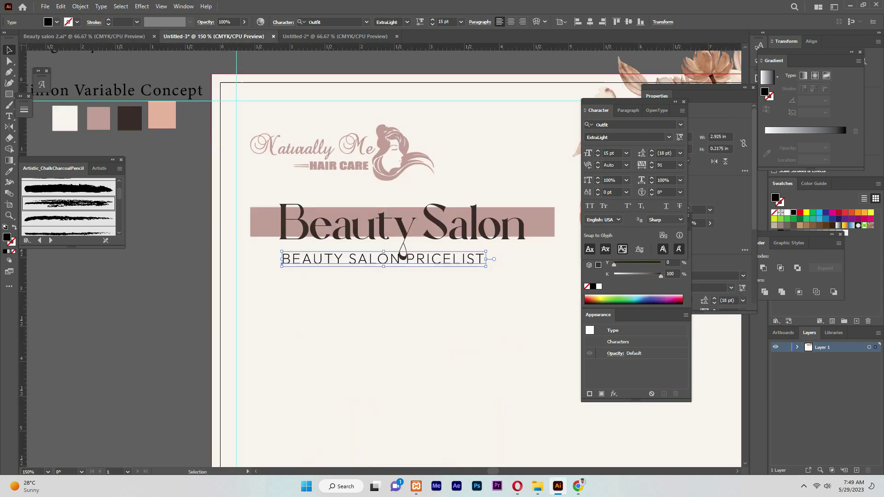
key(ctrl+shift+period)
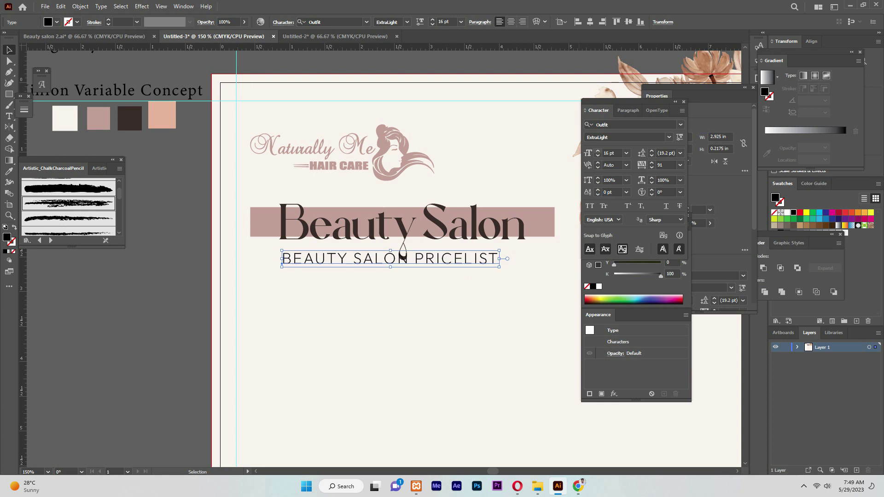
key(Left)
key(Left)
key(Left)
key(Left)
key(Left)
key(Left)
key(Left)
key(Left)
key(Left)
key(Left)
key(Down)
key(Down)
key(ctrl+shift+a)
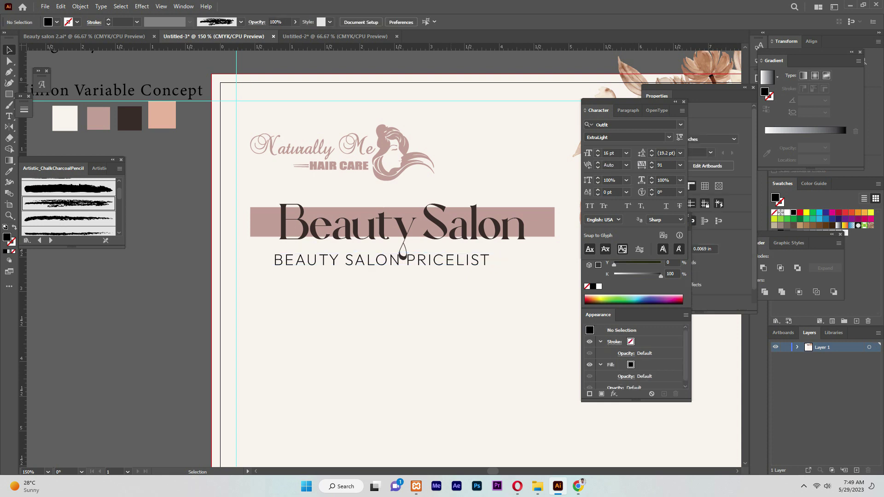
click(447, 264)
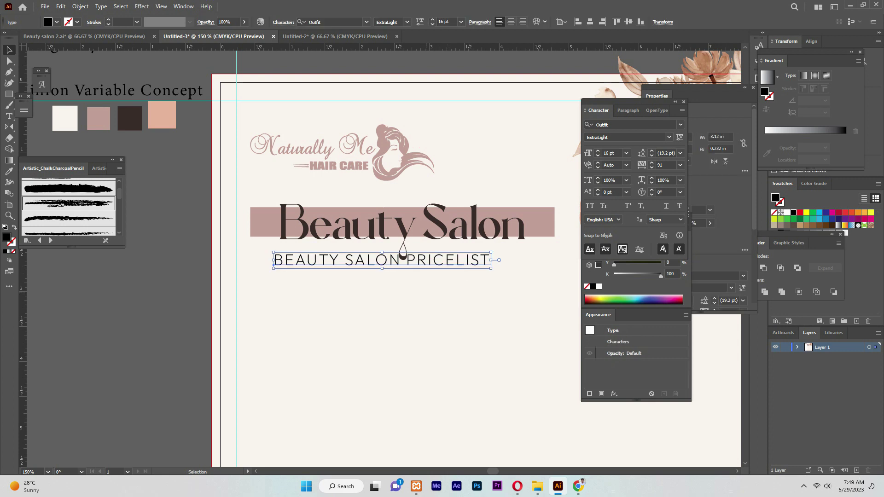
click(83, 36)
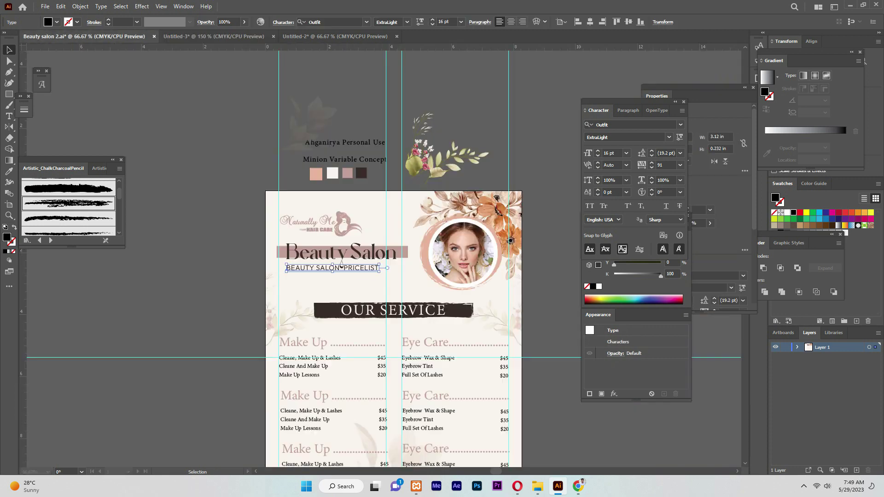
key(ctrl+equal)
key(ctrl+equal)
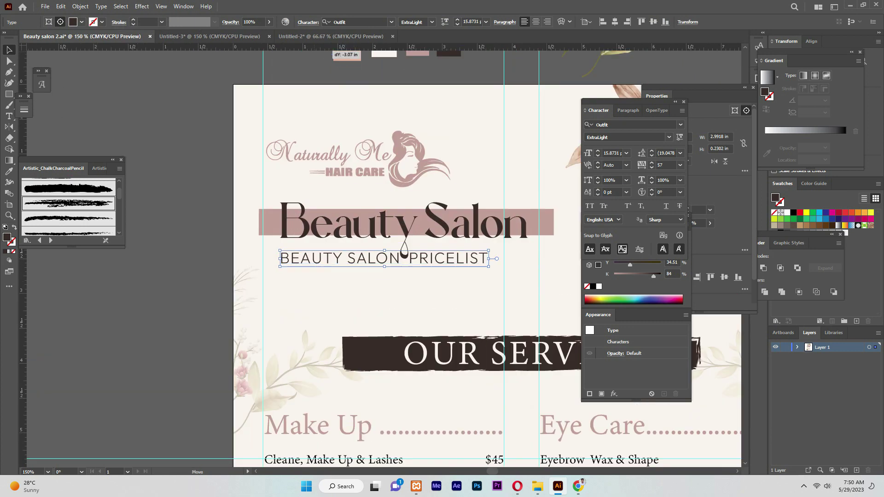
Paste the BEAUTY SALON PRICELIST subtitle into Untitled-3 and match its styling to the reference text.
key(ctrl+Tab)
key(ctrl+v)
drag(396, 366, 396, 320)
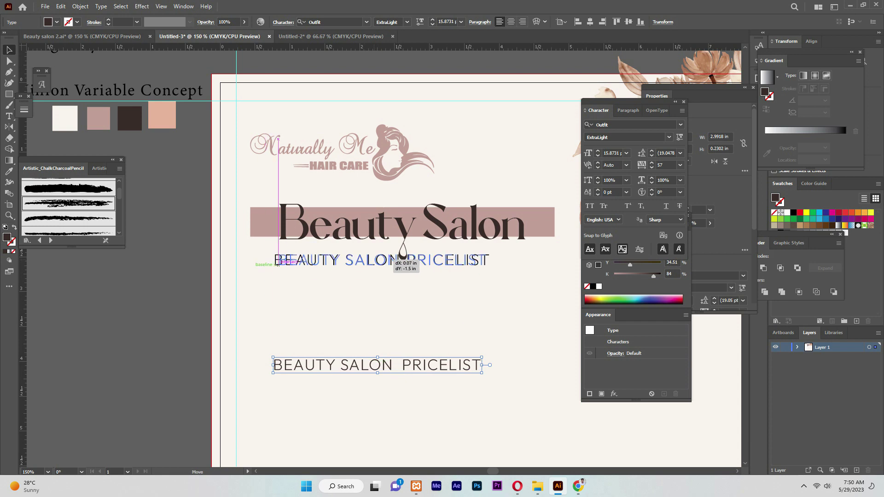
key(i)
click(400, 260)
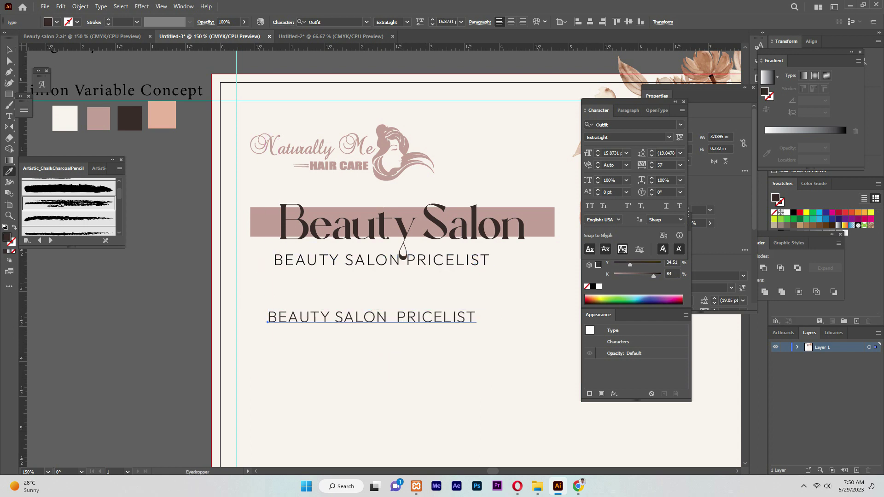
alt+click(400, 257)
key(v)
key(Right)
key(Right)
key(Right)
key(Right)
key(Right)
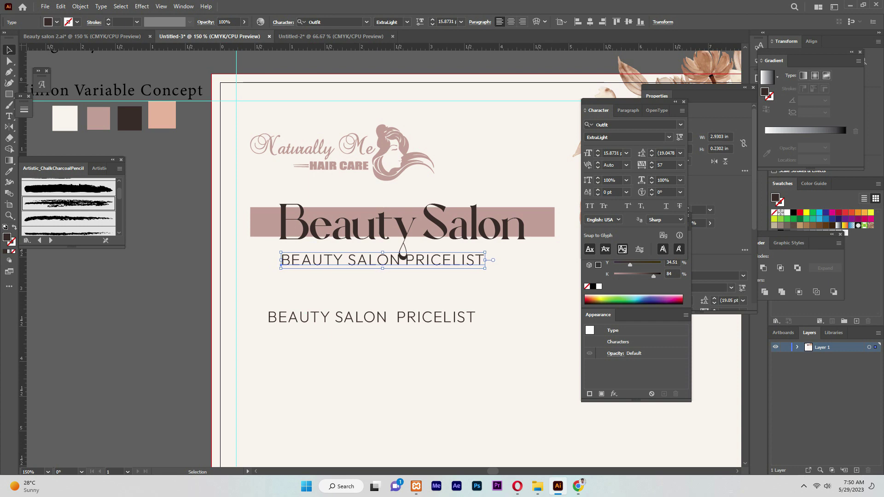
Try a 27 pt heading, undo it, and move the subtitle up just beneath Beauty Salon.
click(478, 245)
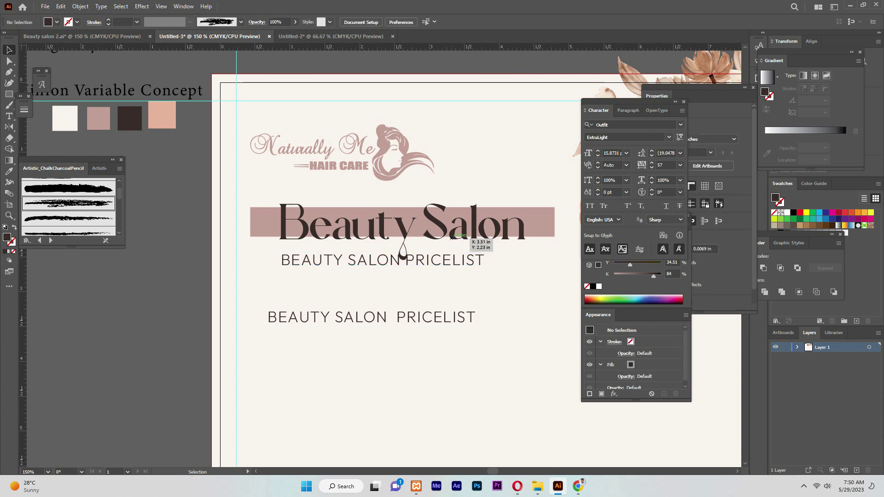
click(539, 230)
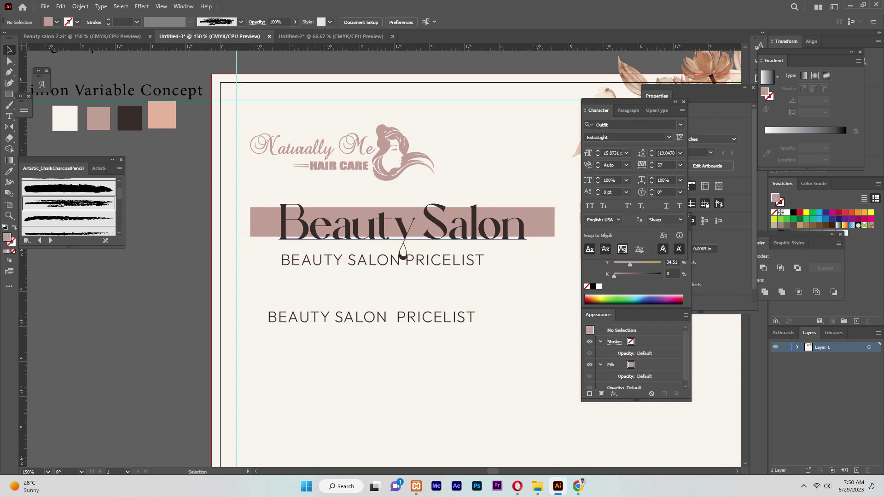
click(388, 236)
click(598, 150)
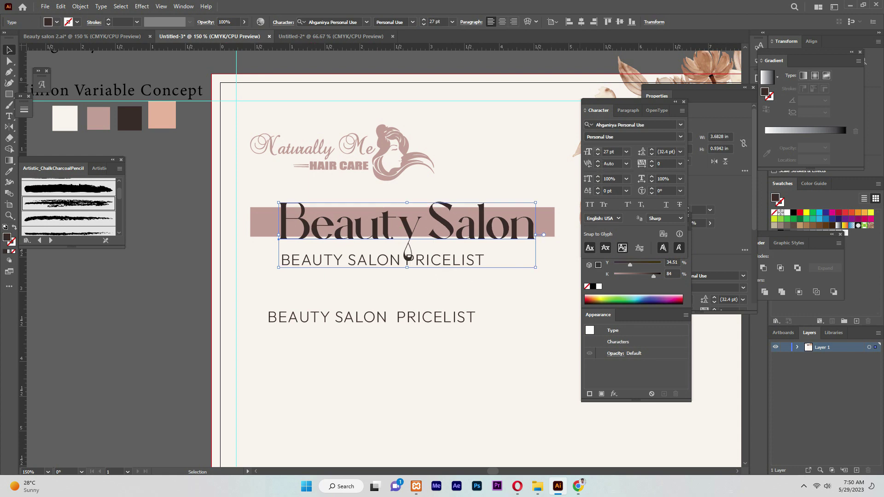
key(ctrl+z)
click(404, 252)
click(449, 259)
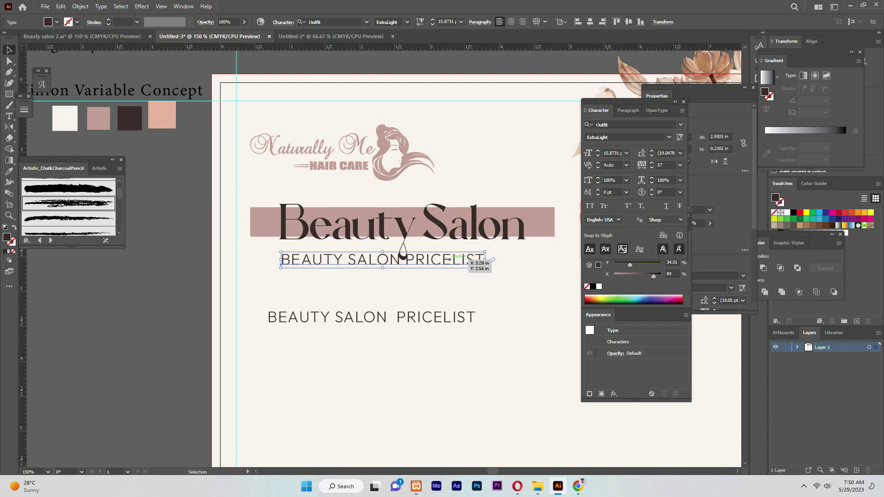
drag(449, 259, 449, 251)
double_click(405, 252)
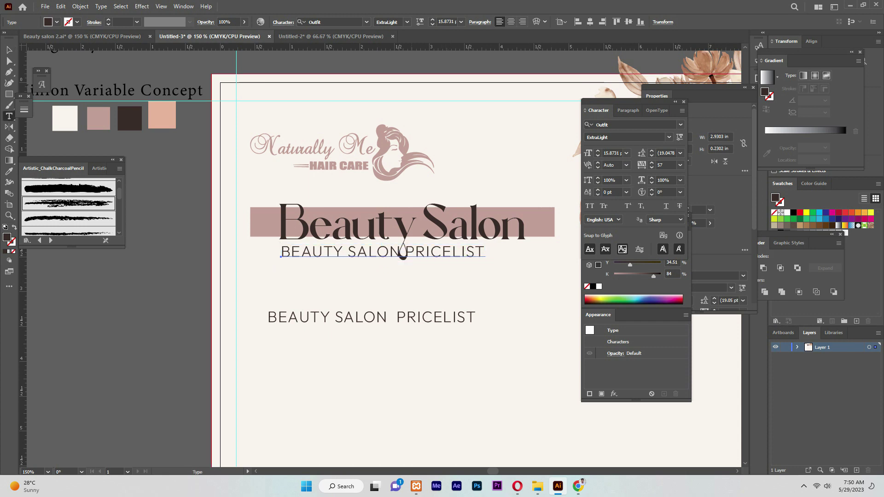
key(Escape)
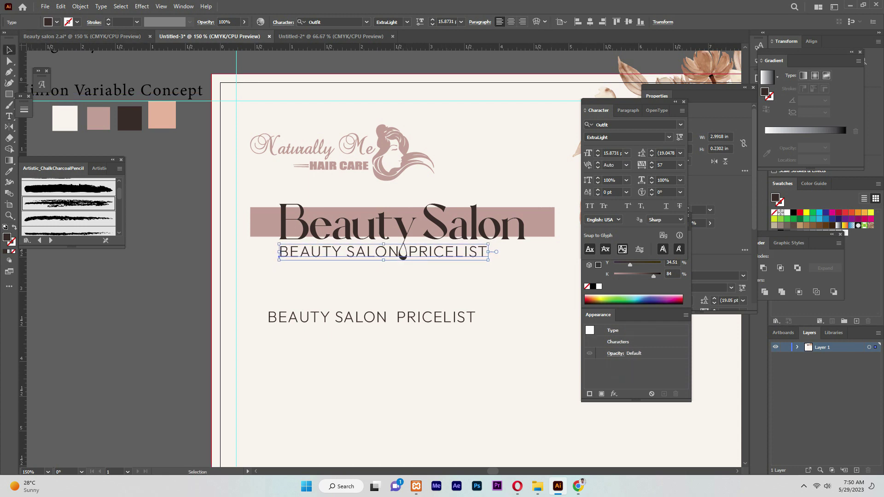
Delete the lower duplicate subtitle and zoom out to see more of the page.
click(401, 252)
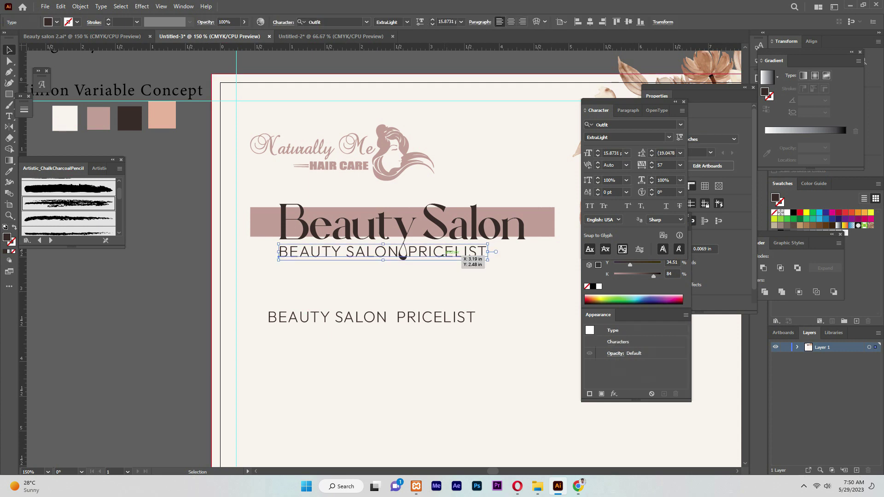
click(458, 316)
key(Delete)
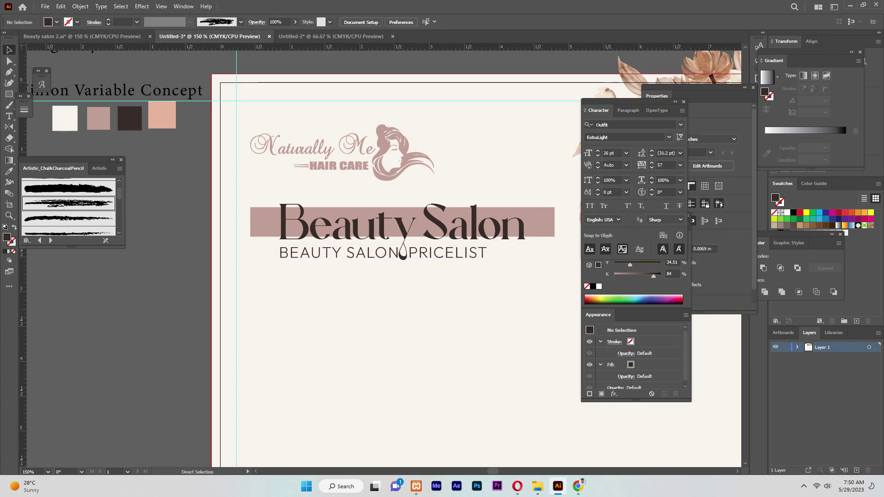
key(ctrl+minus)
scroll(461, 277, down, 3)
Bring the leafy flower group from Untitled-2 into the flyer, placed left of the page.
scroll(461, 276, up, 2)
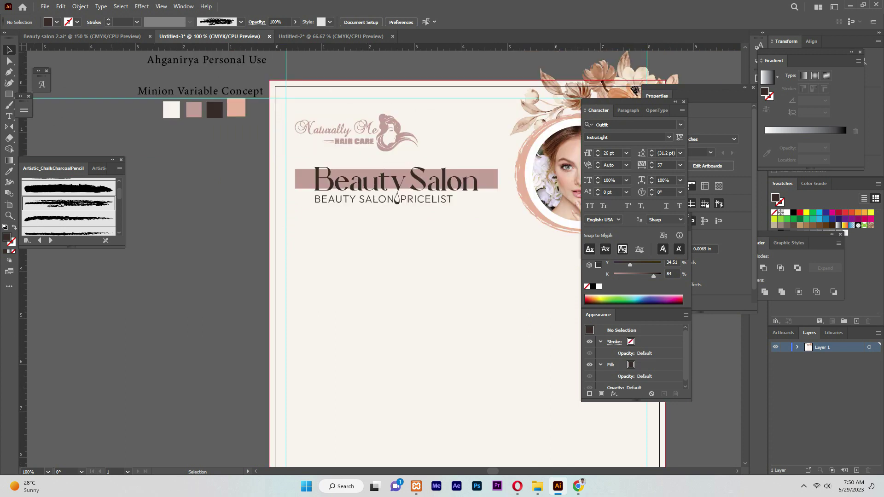
click(82, 36)
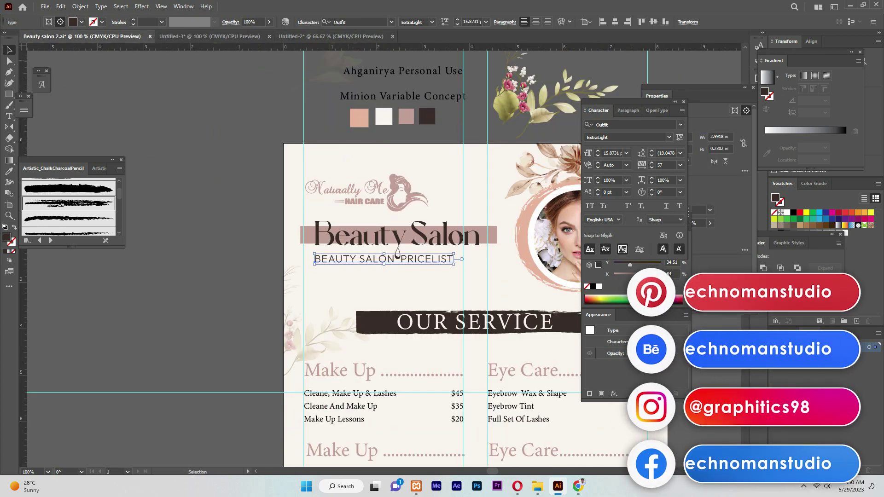
click(330, 36)
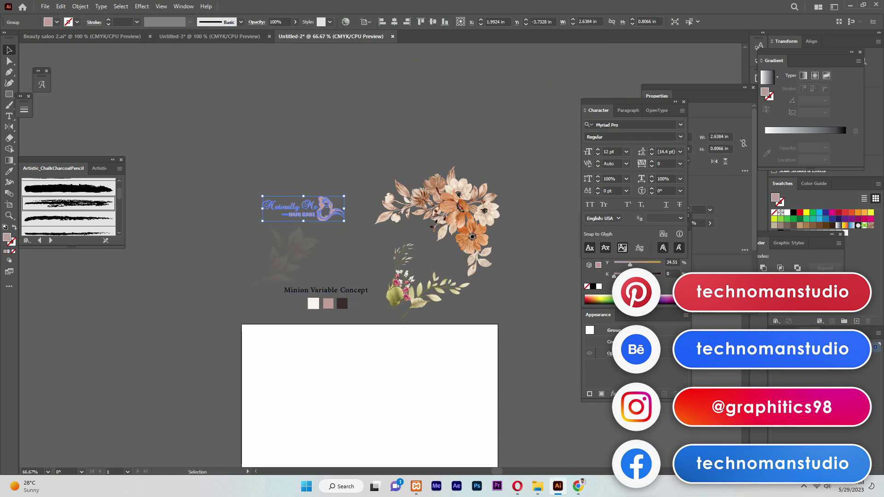
click(414, 285)
click(209, 36)
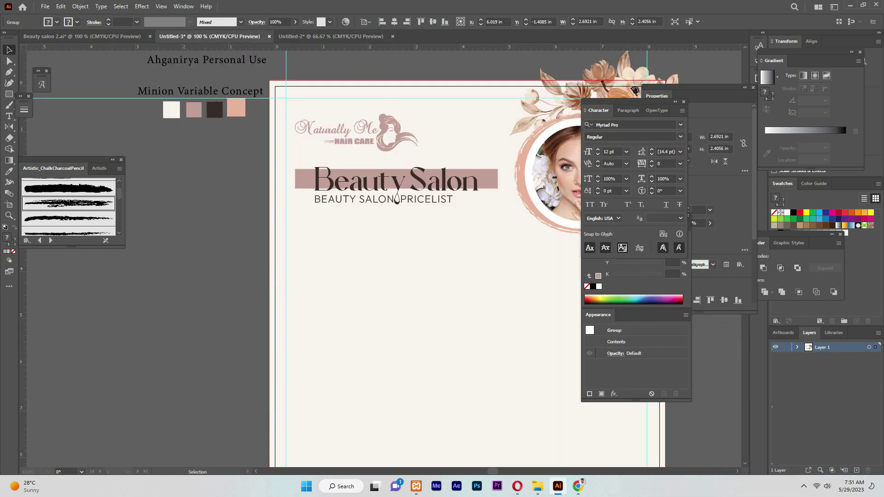
key(ctrl+v)
mouse_move(403, 277)
mouse_down()
mouse_move(279, 225)
mouse_move(242, 223)
mouse_up()
Draw a thin bar below the header, matching the reference design's service bar.
scroll(242, 223, up, 2)
click(82, 36)
key(ctrl+minus)
key(ctrl+Tab)
key(m)
drag(360, 287, 566, 306)
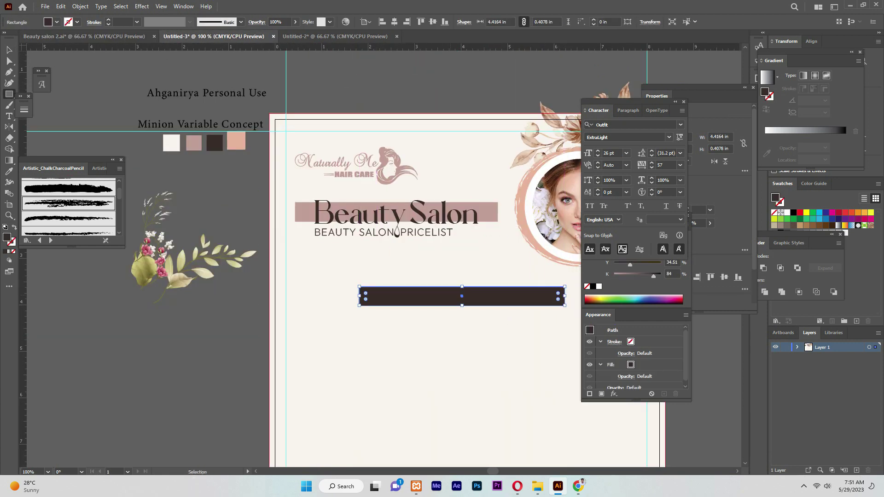
Give the bar a Charcoal - Feather brush stroke and expand its appearance into plain artwork.
click(68, 219)
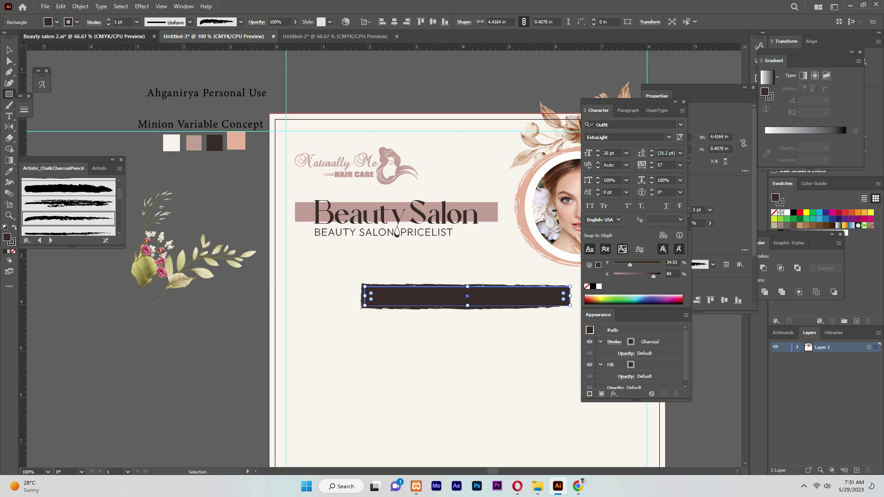
click(82, 36)
key(ctrl+Tab)
click(74, 231)
key(v)
click(80, 6)
click(111, 126)
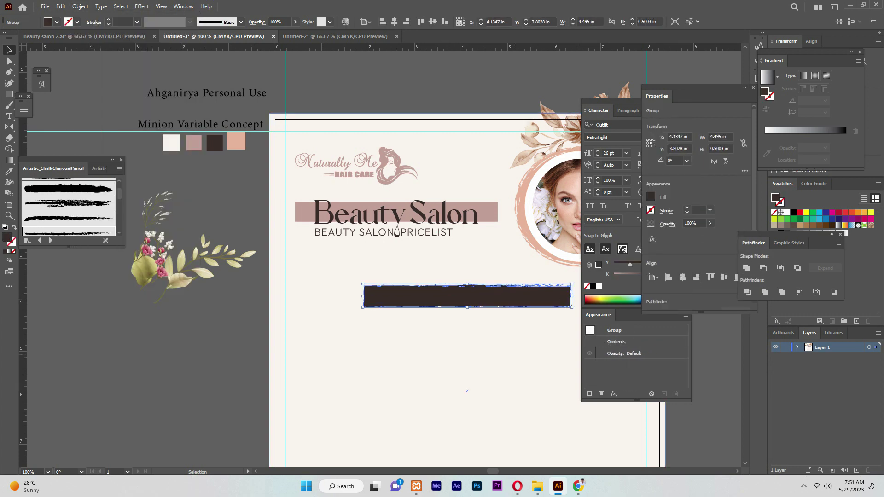
click(415, 368)
drag(414, 368, 372, 357)
click(424, 284)
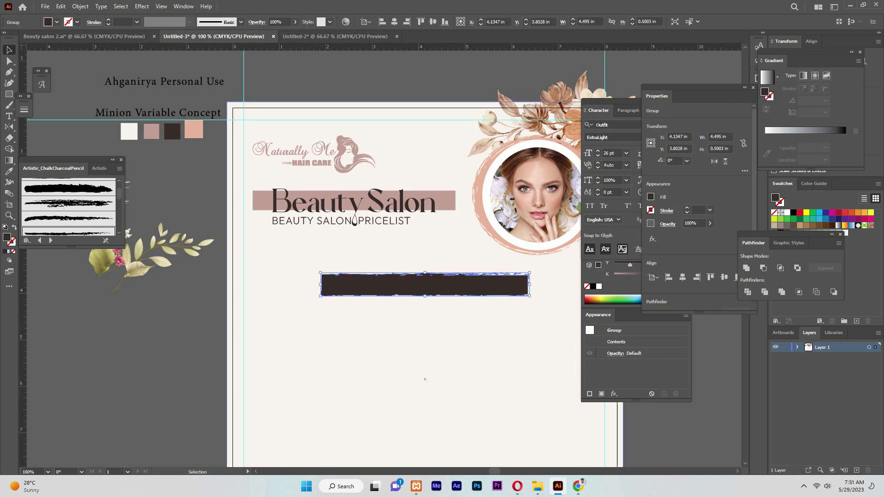
Add an 'our service' text line below the dark bar.
key(t)
click(330, 340)
text(our service)
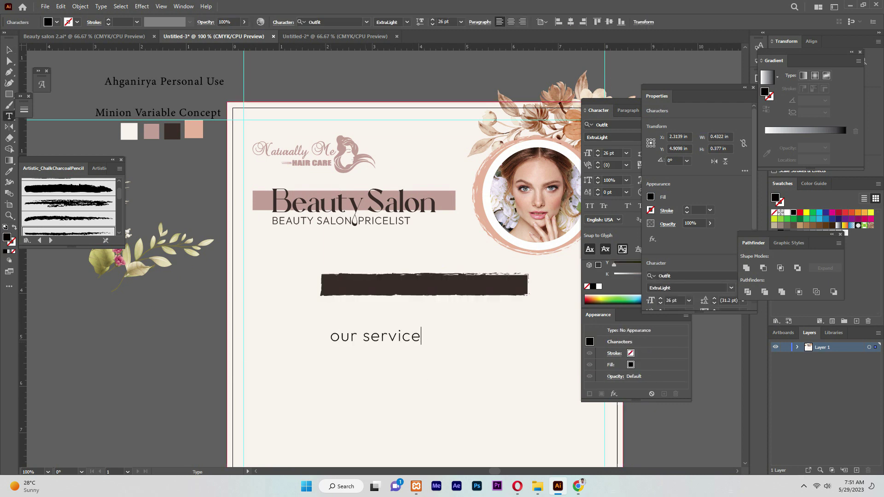
key(Escape)
key(ctrl+shift+Tab)
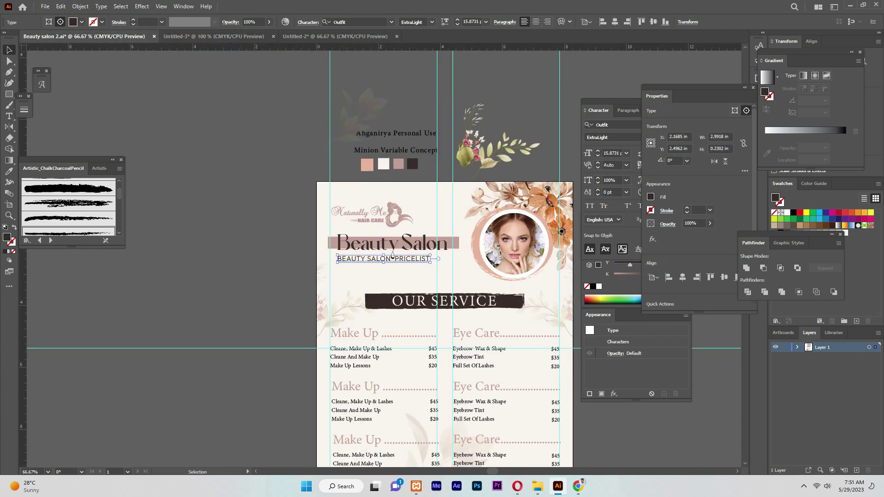
key(ctrl+Tab)
Style the text in Minion Variable Concept and change it to UPPERCASE.
click(158, 112)
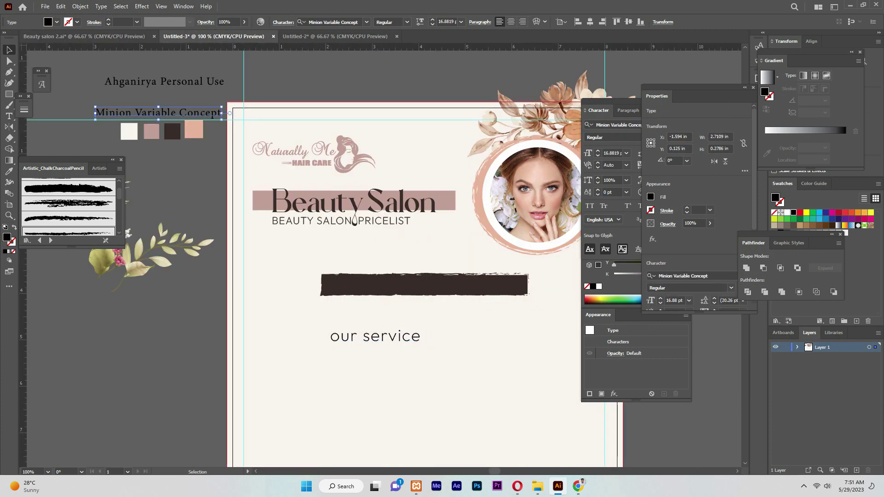
click(376, 337)
key(i)
click(158, 113)
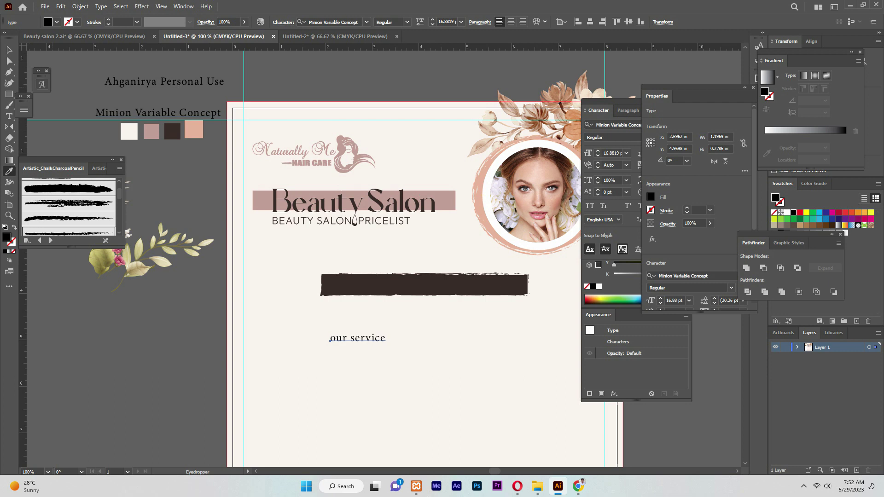
click(80, 6)
mouse_move(164, 151)
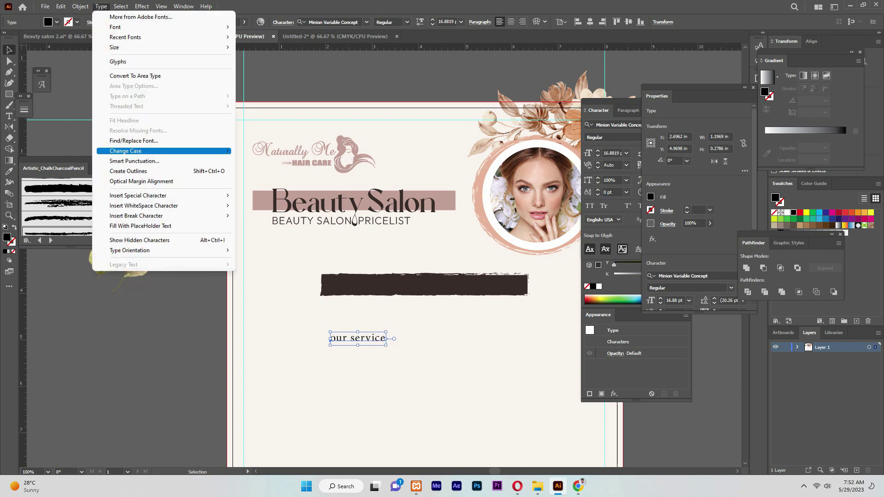
click(265, 150)
Move OUR SERVICE onto the dark bar and colour it white.
mouse_move(385, 346)
mouse_down()
mouse_move(439, 351)
mouse_move(480, 285)
mouse_up()
key(i)
click(129, 131)
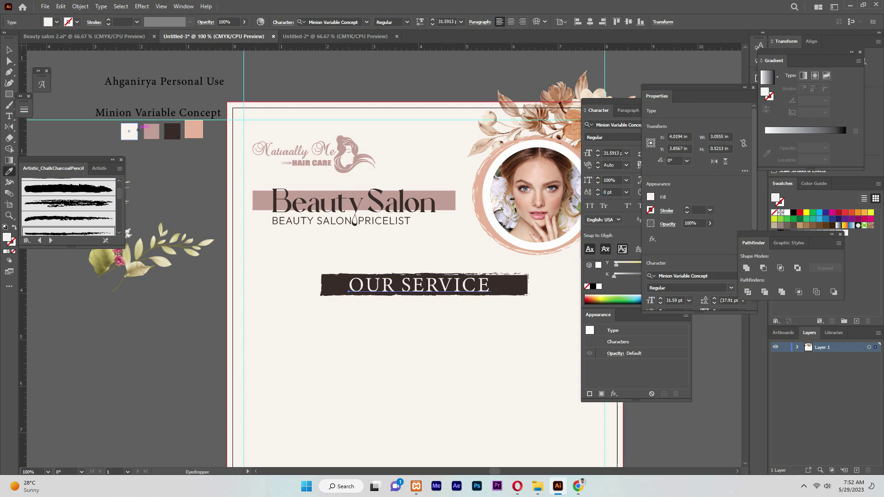
key(v)
click(424, 379)
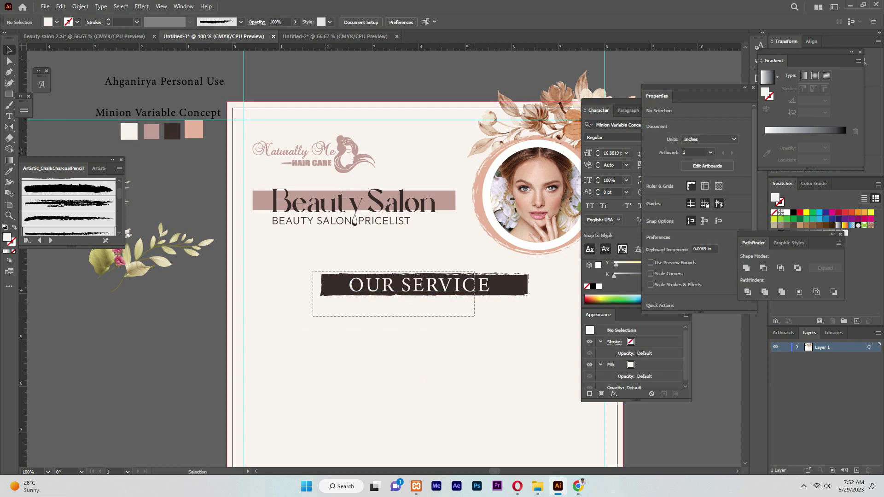
Nudge the bar and heading up, and place the leafy sprig over the page's left edge.
drag(318, 269, 539, 317)
key(Up)
key(Up)
key(Up)
scroll(152, 258, up, 2)
mouse_move(152, 269)
mouse_down()
mouse_move(253, 325)
mouse_move(266, 320)
mouse_up()
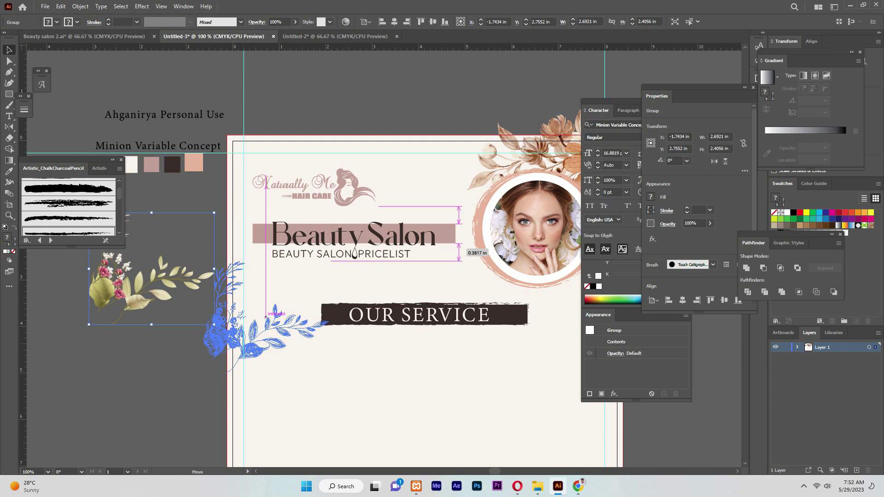
drag(266, 320, 267, 315)
Make a reflected copy of the sprig and line it up on the bar's right side.
right_click(237, 352)
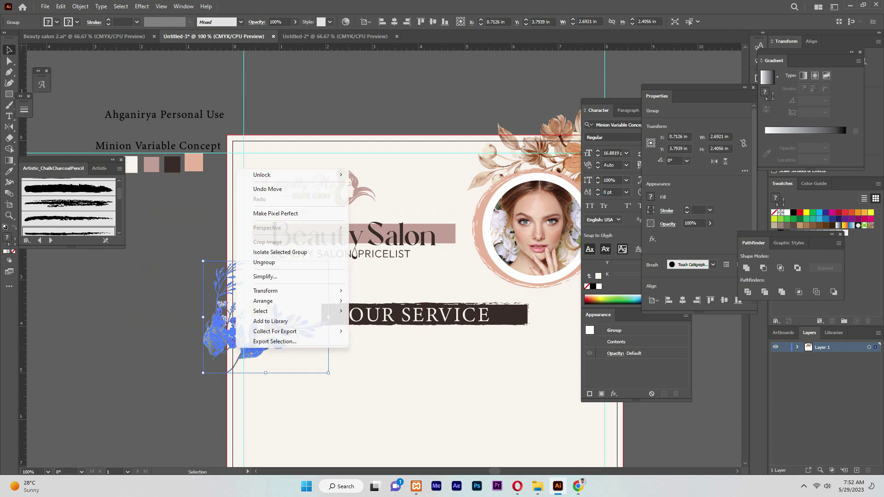
click(368, 325)
click(395, 300)
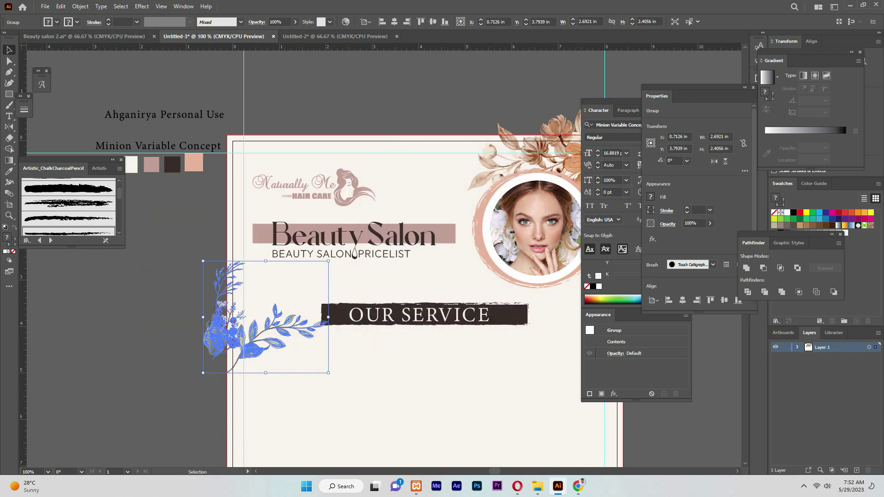
mouse_move(277, 323)
mouse_down()
mouse_move(500, 330)
mouse_move(491, 236)
mouse_up()
scroll(491, 236, up, 4)
drag(474, 350, 474, 354)
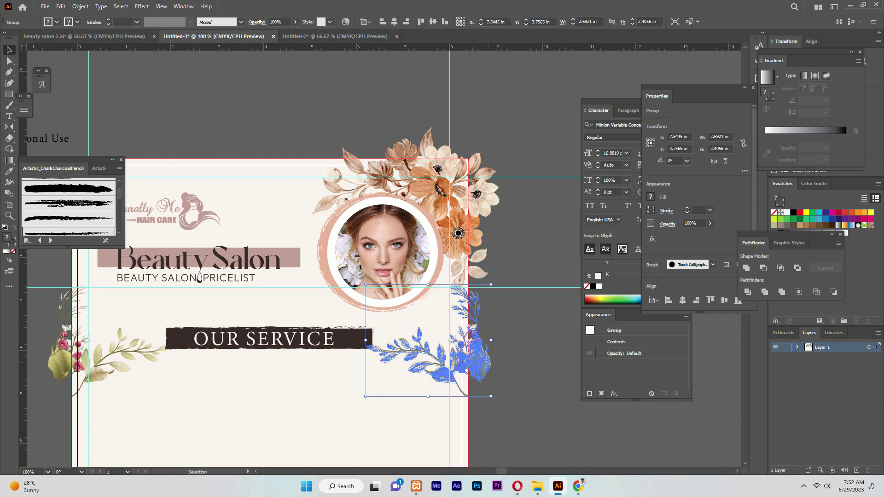
Set both sprigs to 20% opacity.
shift+click(79, 355)
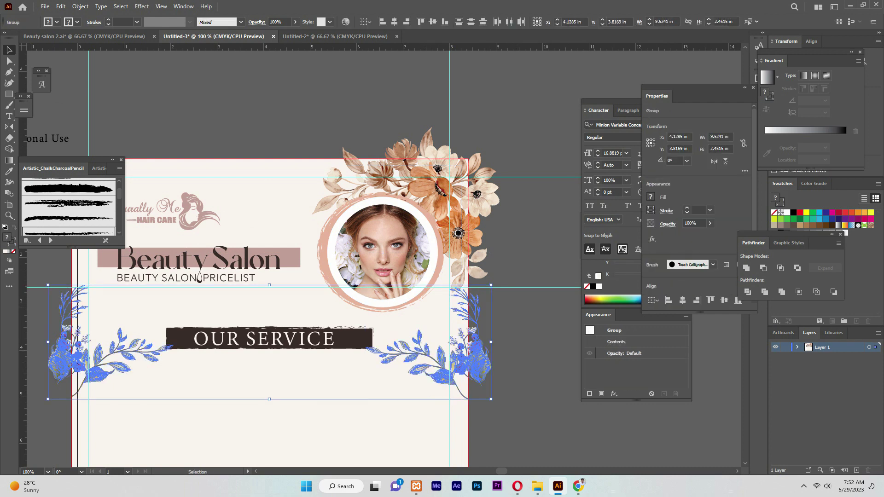
text(20)
key(Return)
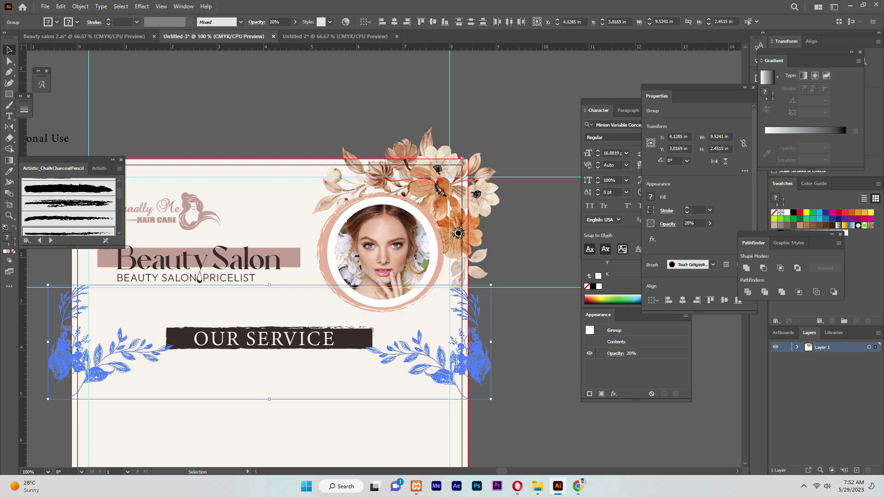
key(ctrl+shift+a)
scroll(294, 257, down, 3)
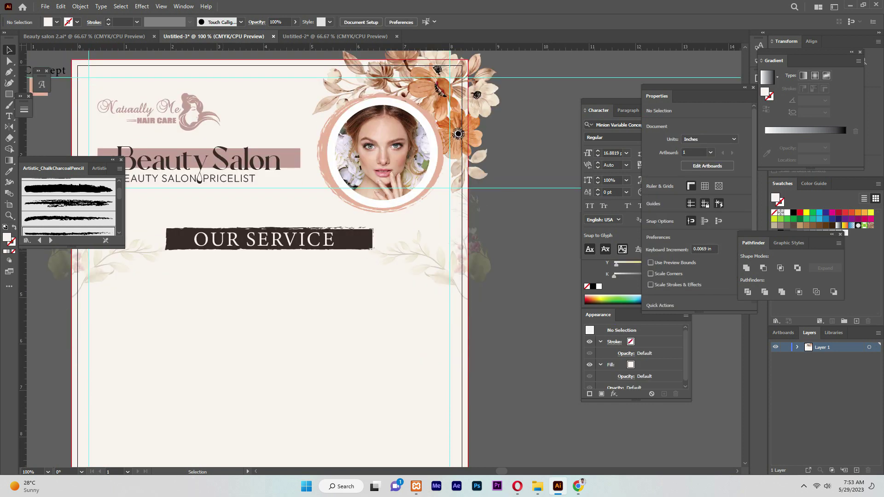
Release the clipping mask on the Beauty salon 2.ai reference artwork.
scroll(380, 191, up, 1)
click(83, 36)
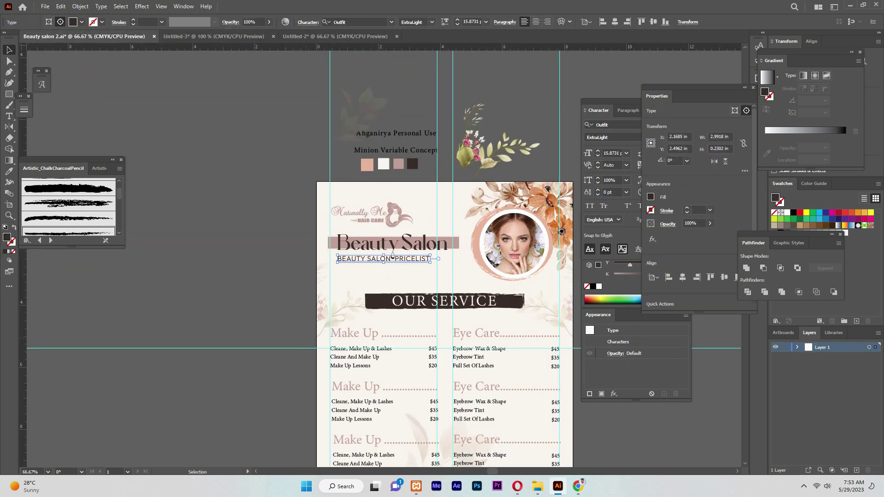
click(374, 335)
click(213, 36)
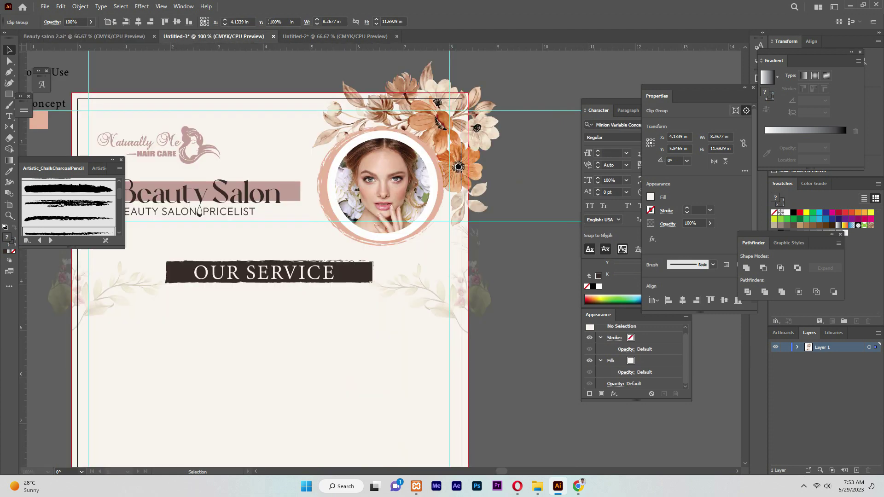
key(ctrl+minus)
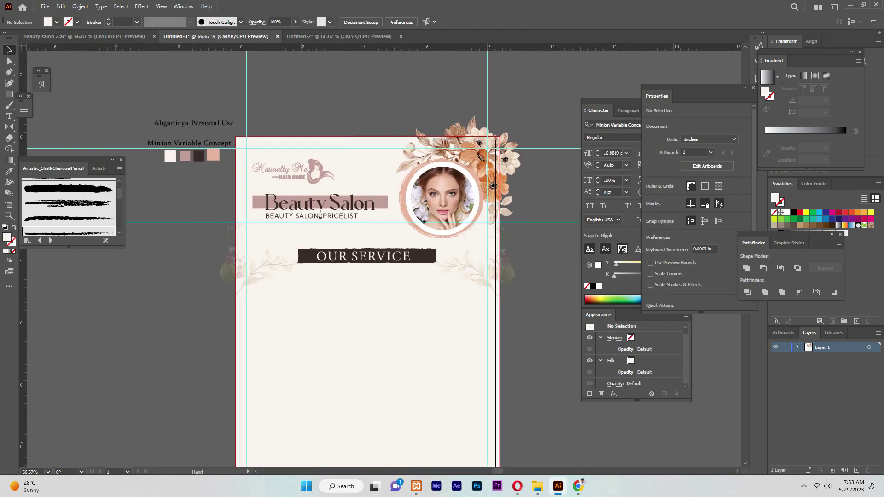
key(ctrl+shift+Tab)
right_click(347, 277)
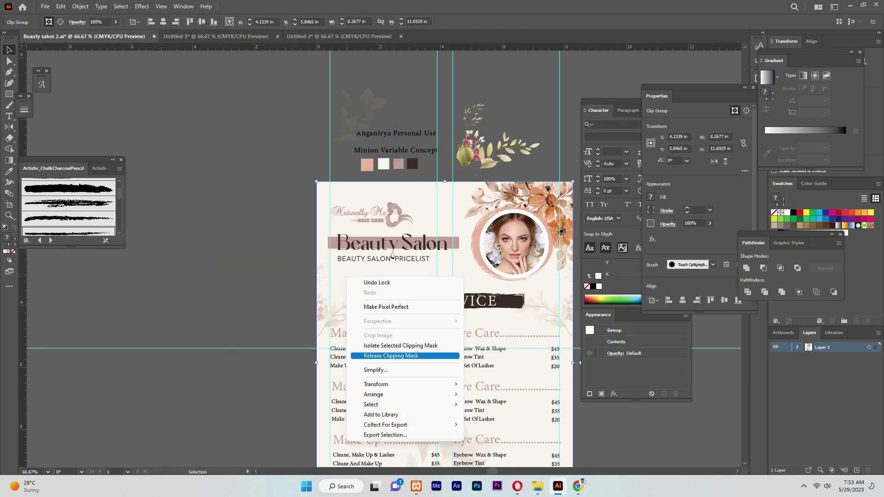
click(370, 355)
key(ctrl+shift+a)
Copy the Make Up and Eye Care price columns into the flyer, left of the page.
click(368, 346)
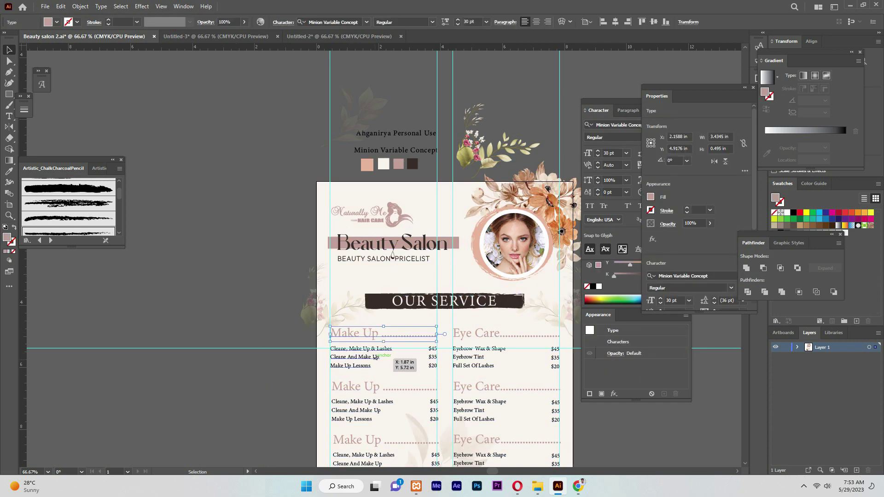
shift+click(376, 358)
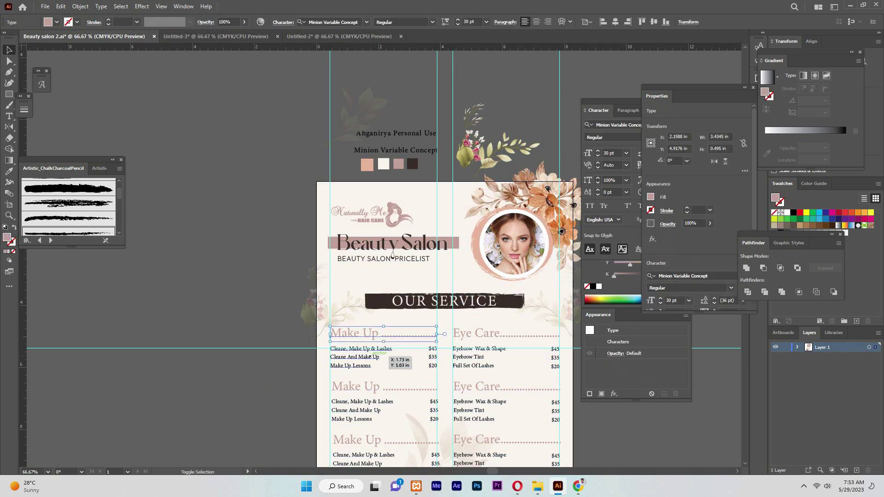
shift+click(506, 349)
shift+click(555, 348)
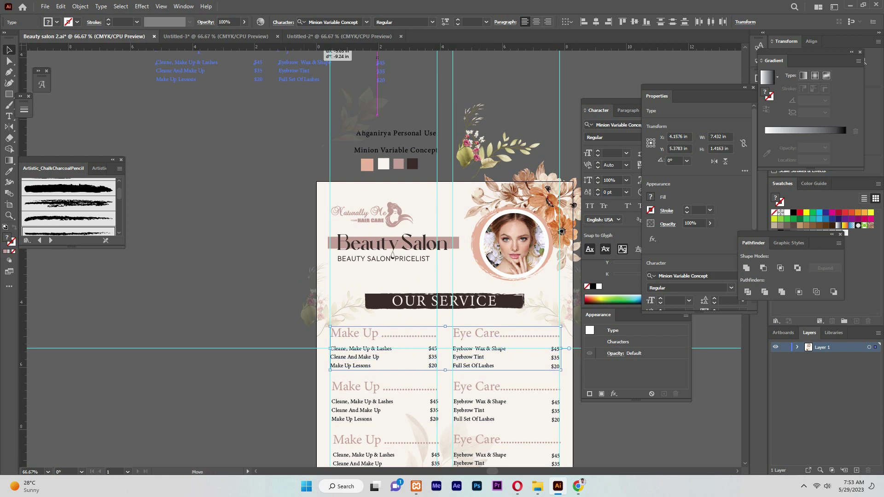
key(ctrl+Tab)
key(ctrl+v)
drag(129, 373, 47, 321)
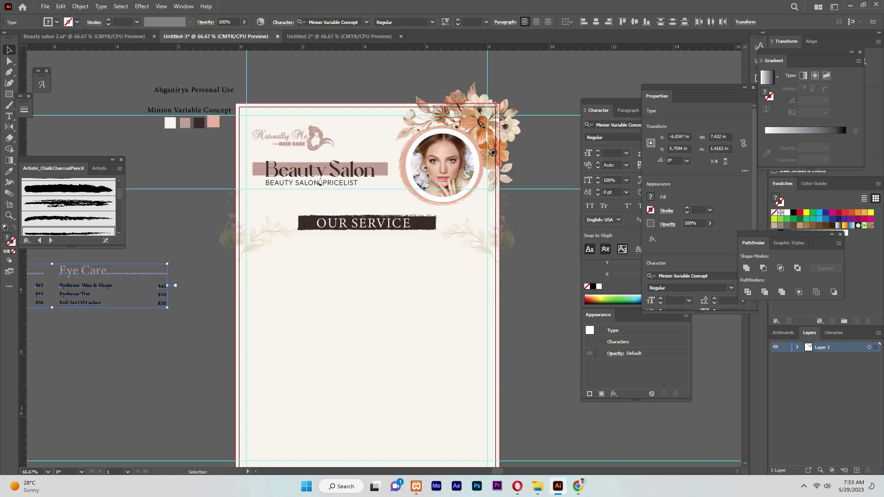
scroll(251, 251, down, 3)
Draw a 7.77 × 1.57 in rectangle below OUR SERVICE and fill it dark brown.
key(m)
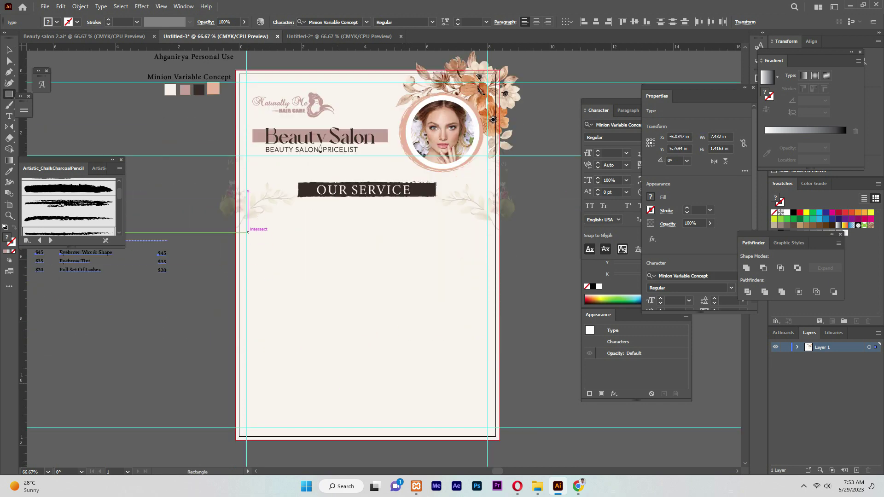
drag(246, 235, 487, 284)
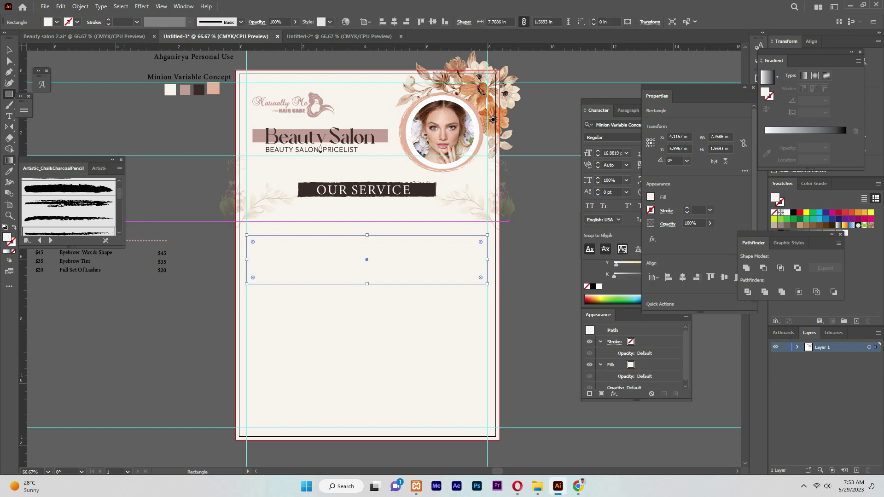
key(i)
click(199, 90)
Split the rectangle into 2 columns with a 0.375 in gutter and drag guides to the column edges.
click(9, 50)
click(80, 7)
mouse_move(134, 230)
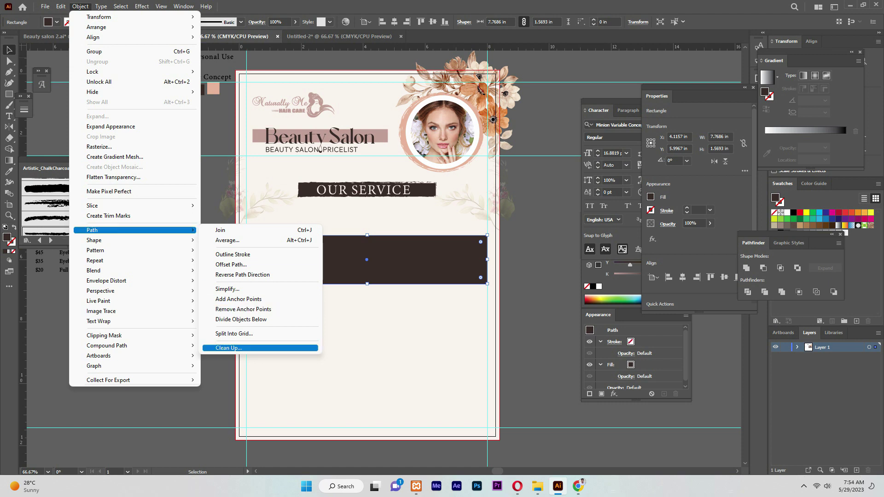
click(234, 334)
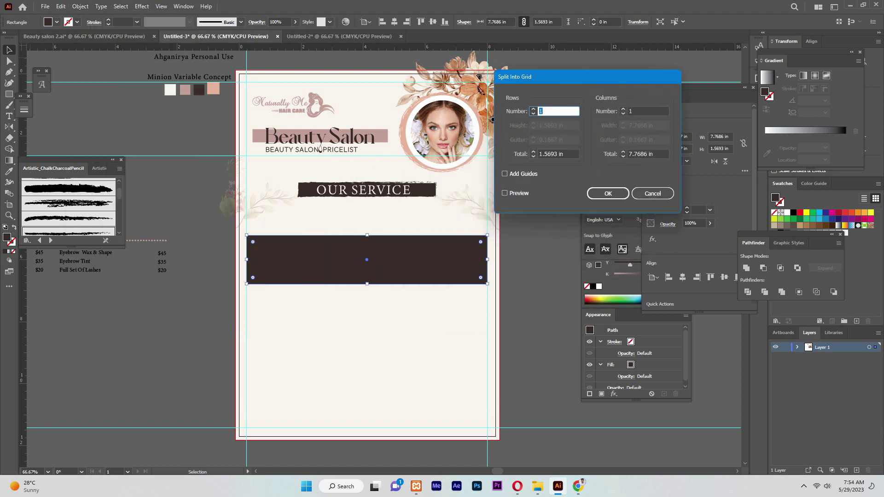
key(Tab)
text(2)
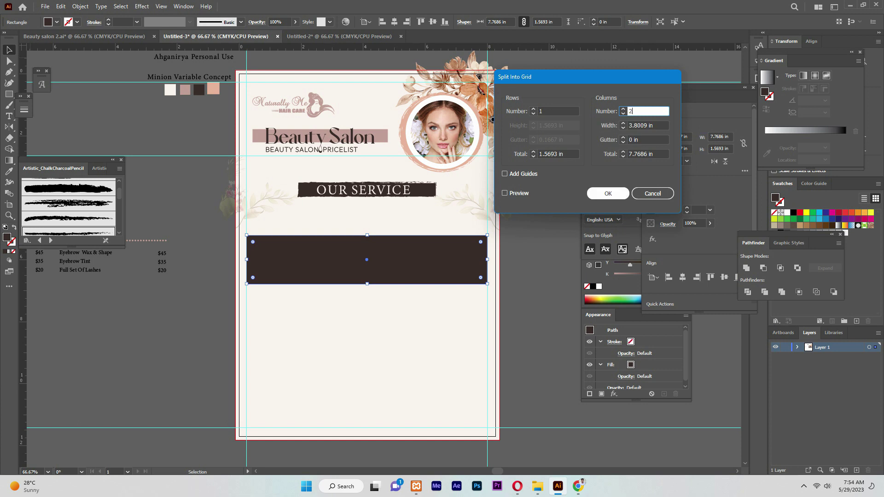
text(0.25)
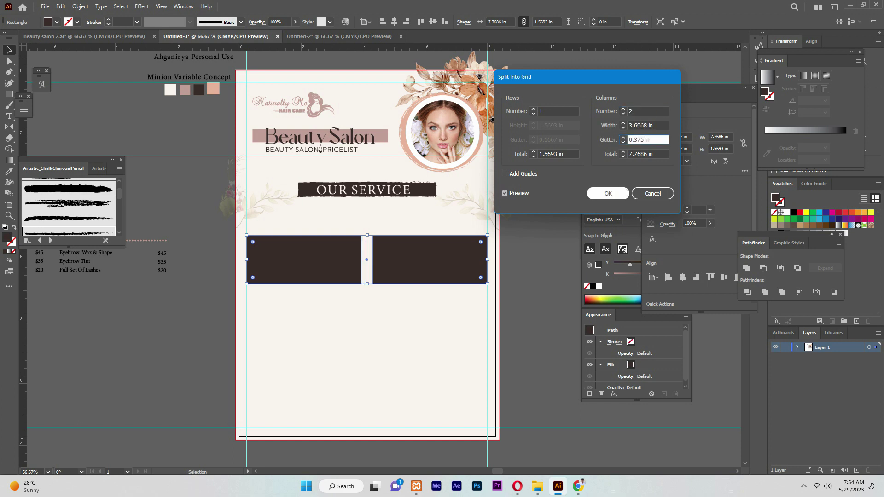
key(Return)
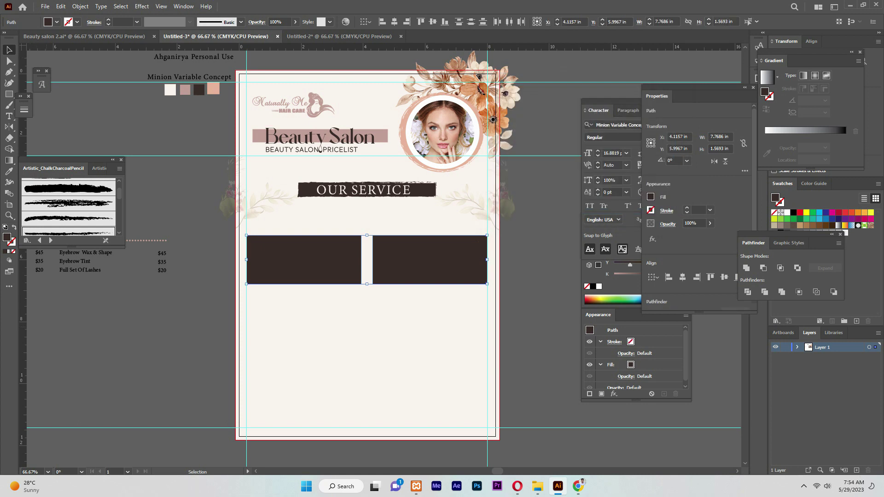
drag(21, 322, 362, 322)
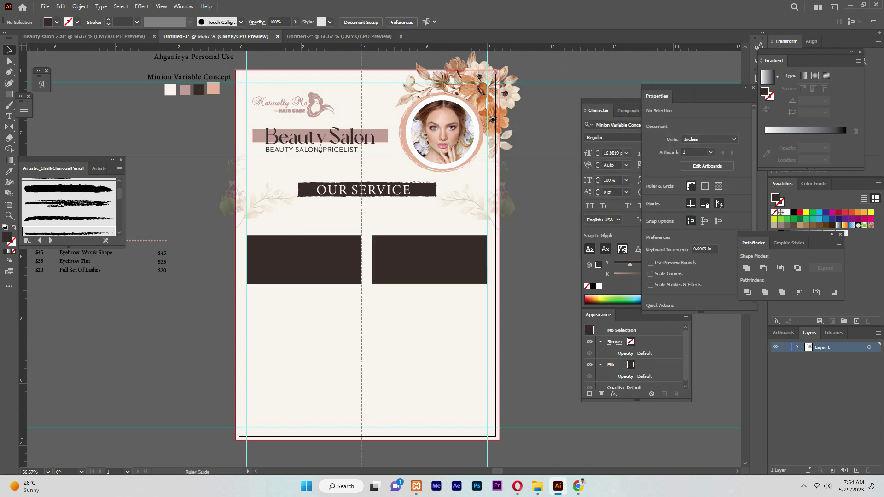
drag(341, 276, 372, 276)
Delete both dark placeholder rectangles.
click(382, 268)
key(Delete)
click(361, 269)
key(Delete)
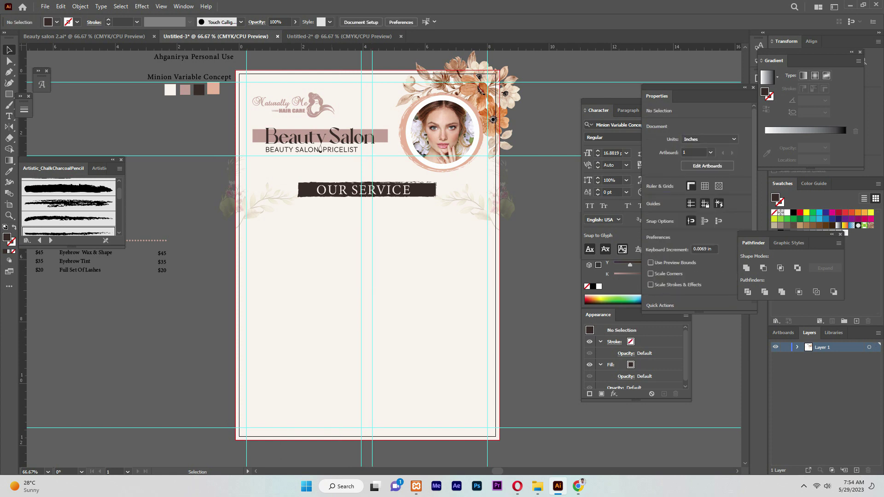
scroll(382, 258, up, 2)
scroll(382, 258, left, 5)
scroll(382, 258, left, 2)
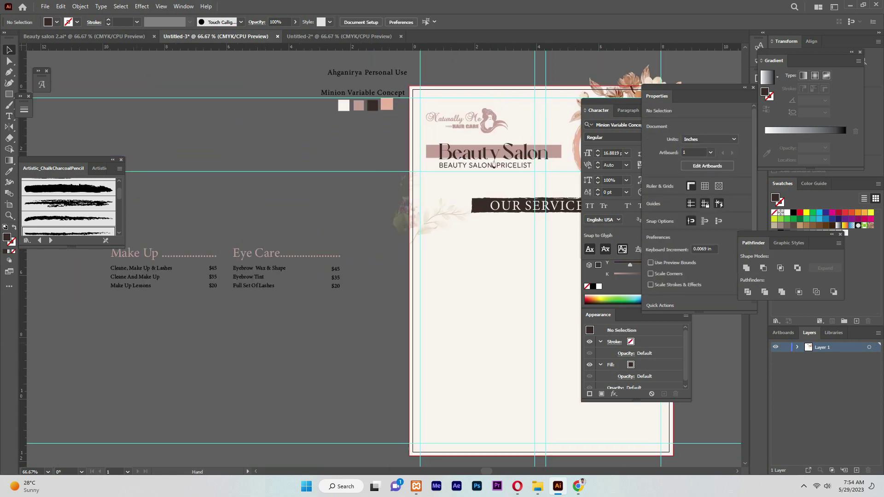
Place the Make Up and Eye Care price lists in the guide columns, then drag off a copy.
mouse_move(236, 287)
mouse_down()
mouse_move(226, 309)
mouse_move(300, 305)
mouse_up()
scroll(460, 299, right, 9)
drag(293, 305, 295, 305)
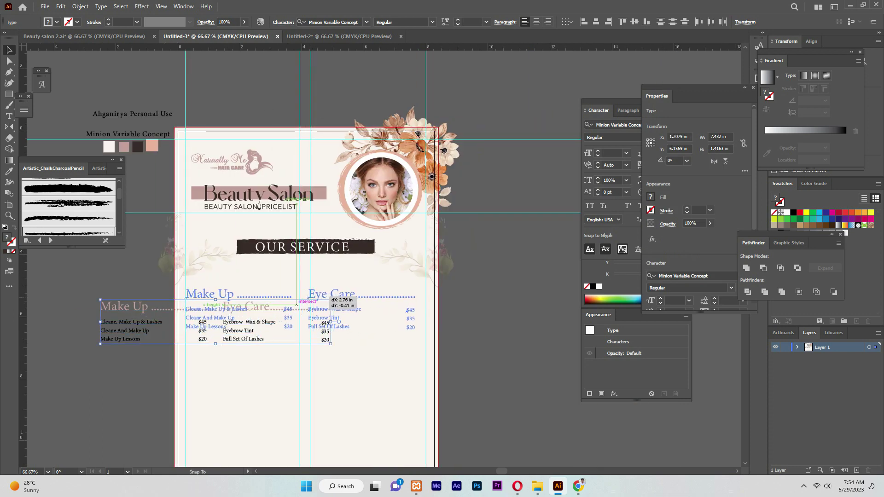
key(Right)
key(Right)
key(Right)
key(Right)
key(Right)
key(Right)
key(Right)
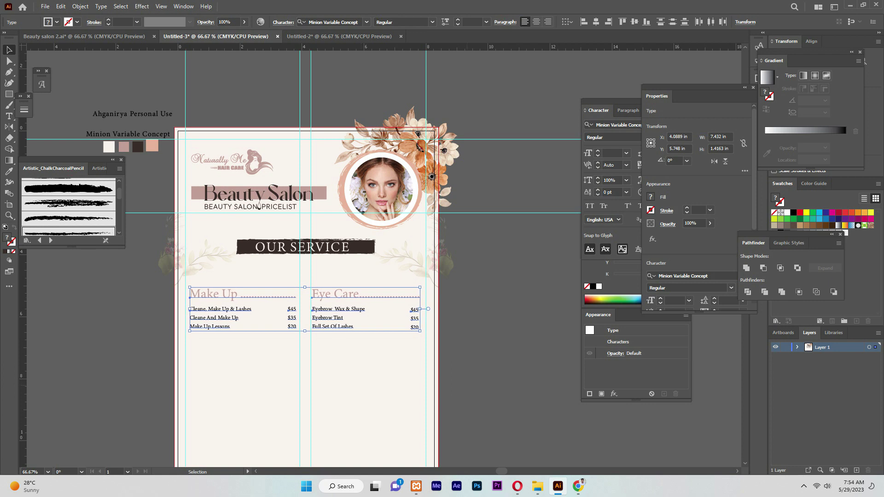
key(ctrl+shift+a)
scroll(190, 272, down, 2)
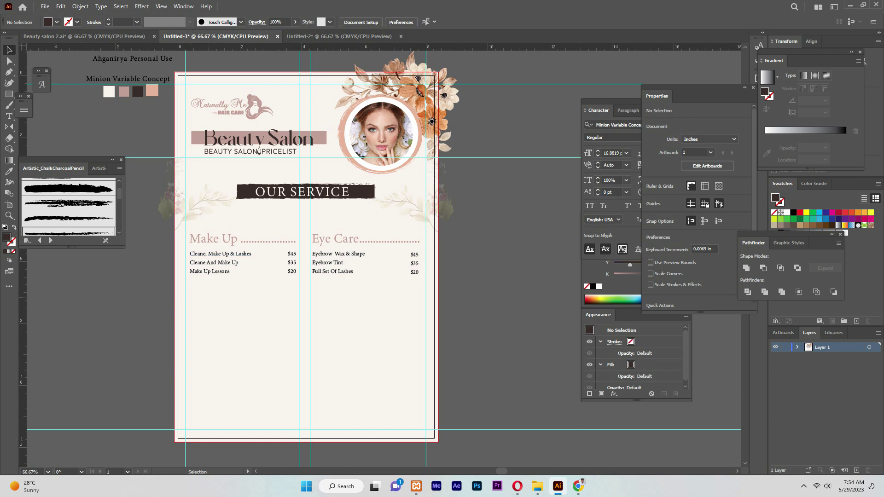
drag(417, 255, 418, 250)
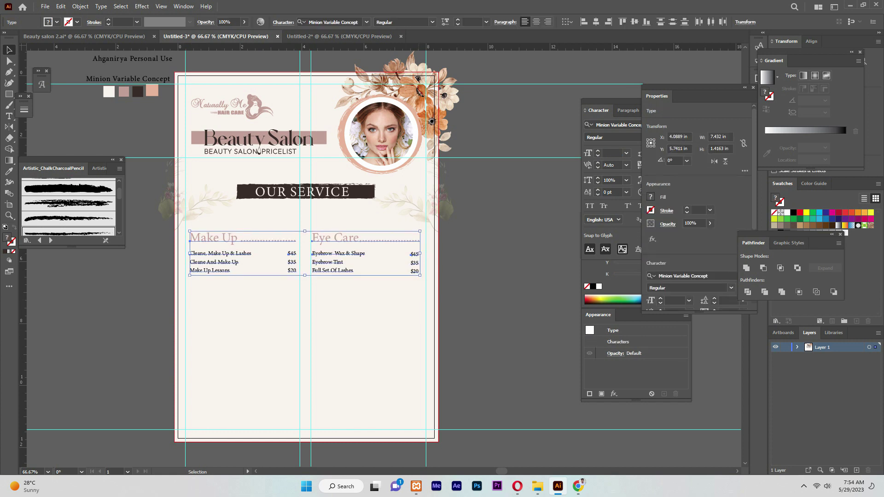
Position copies of the price lists as additional Make Up and Eye Care rows.
drag(418, 250, 559, 349)
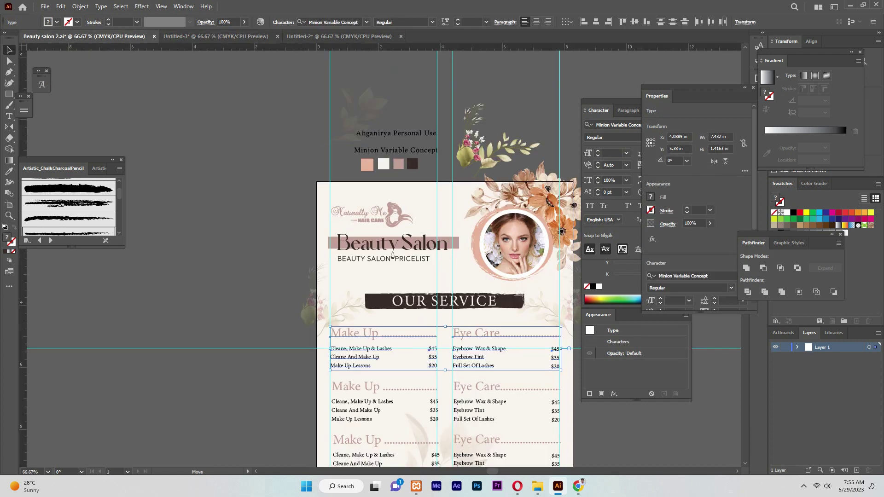
click(215, 36)
mouse_move(324, 227)
mouse_down()
mouse_move(324, 273)
mouse_move(299, 282)
mouse_move(300, 333)
mouse_up()
scroll(299, 333, down, 2)
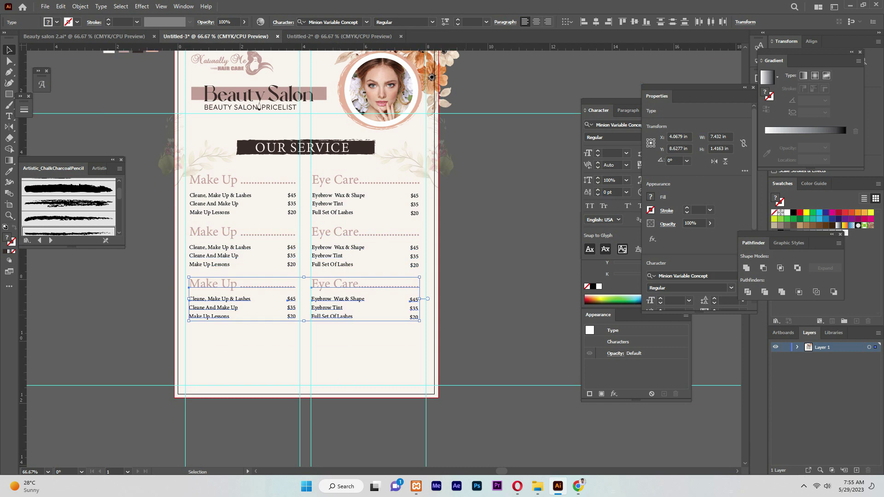
scroll(260, 106, up, 2)
Place the flower cluster at the bottom-left corner and bring in the faint 10% leaf.
drag(334, 52, 306, 275)
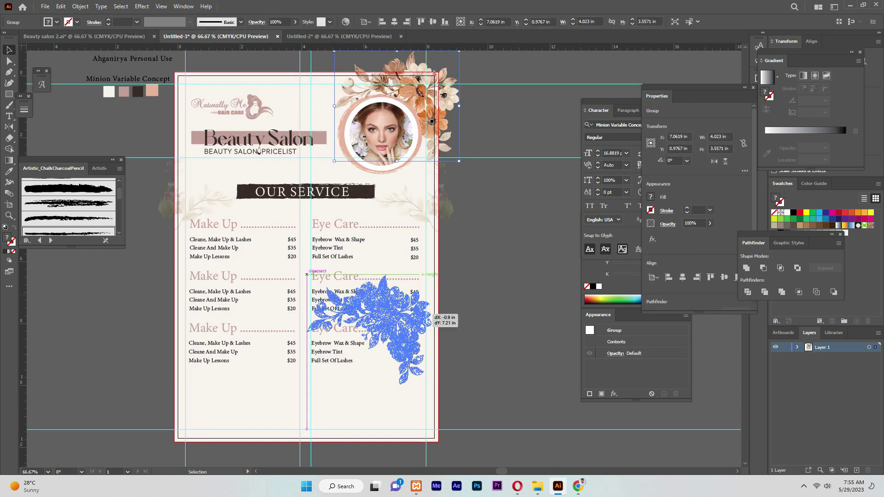
drag(307, 274, 110, 375)
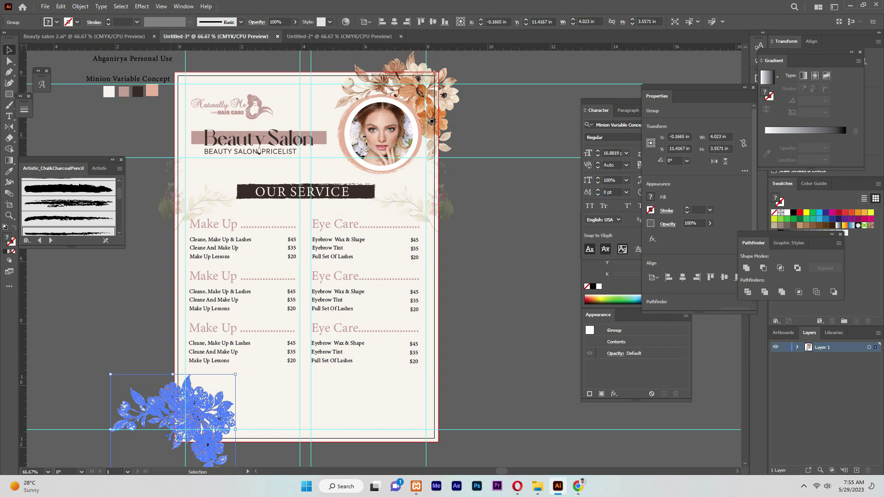
key(ctrl+Tab)
mouse_move(260, 156)
mouse_down()
mouse_move(145, 46)
mouse_move(259, 250)
mouse_move(274, 323)
mouse_move(344, 300)
mouse_up()
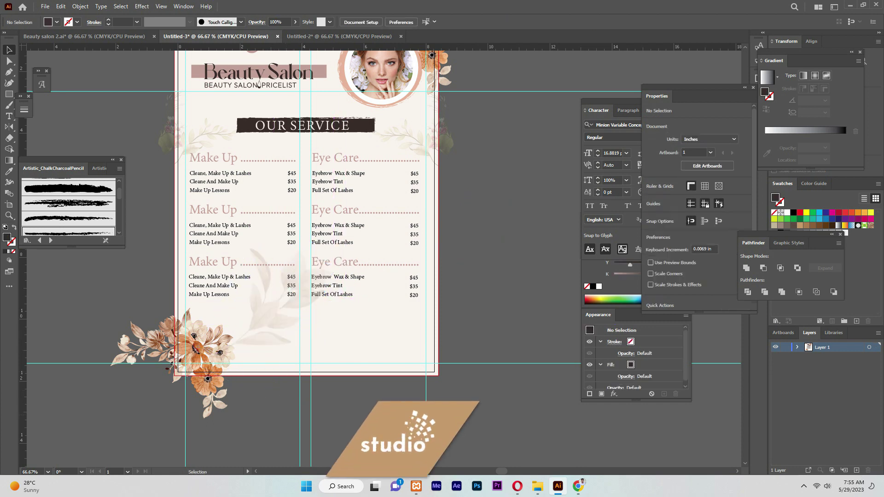
Select and deselect the faint leaf, flower cluster and third Make Up text block in turn.
click(185, 350)
key(ctrl+shift+a)
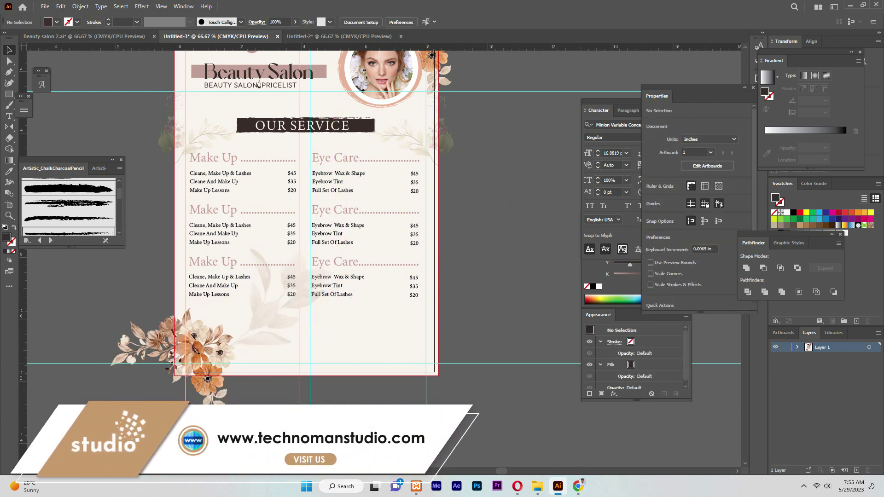
click(221, 352)
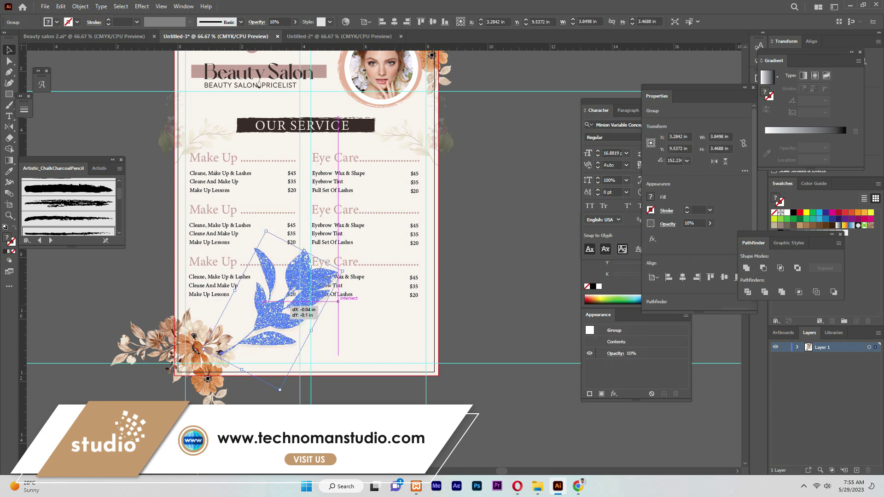
key(ctrl+shift+a)
click(234, 285)
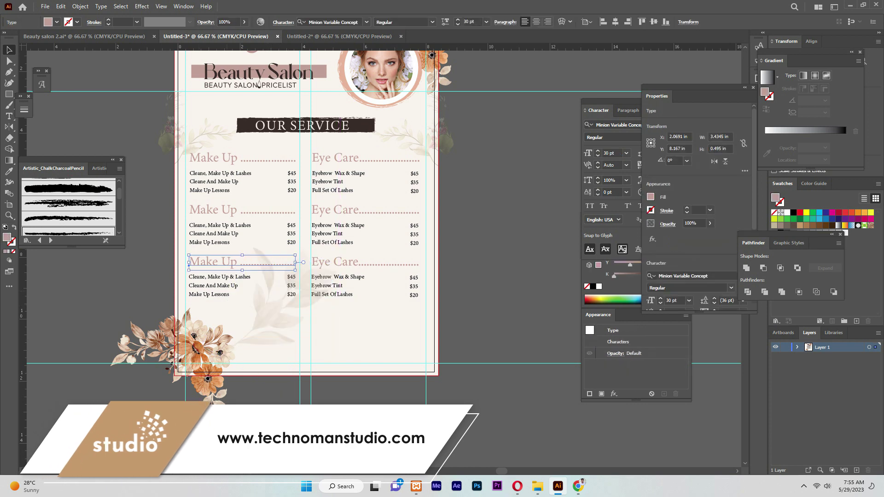
key(ctrl+shift+a)
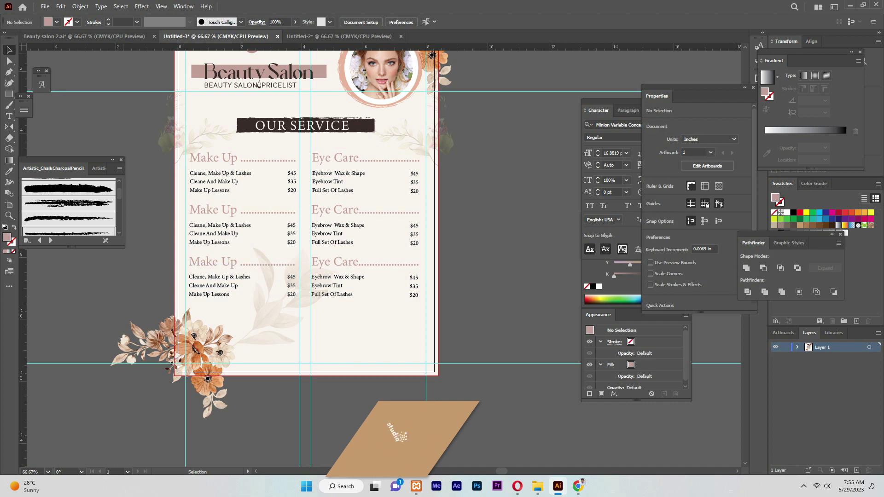
key(ctrl+shift+Tab)
key(ctrl+shift+Tab)
key(ctrl+shift+Tab)
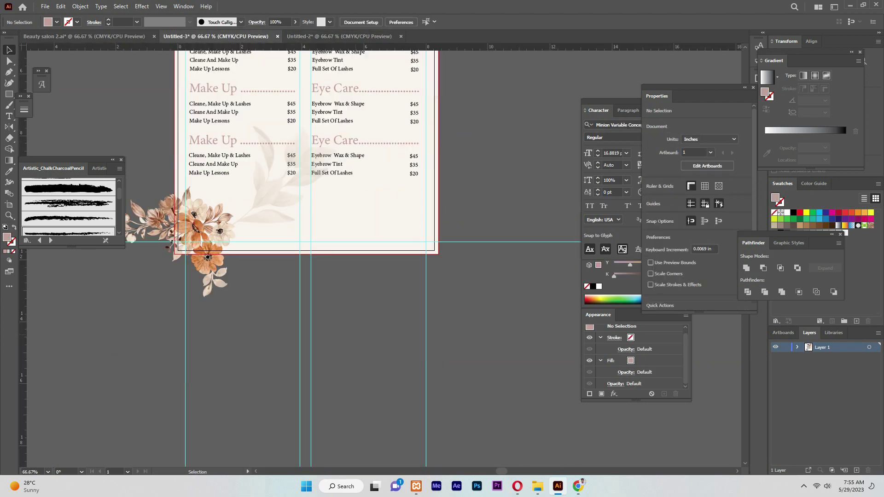
scroll(304, 257, up, 2)
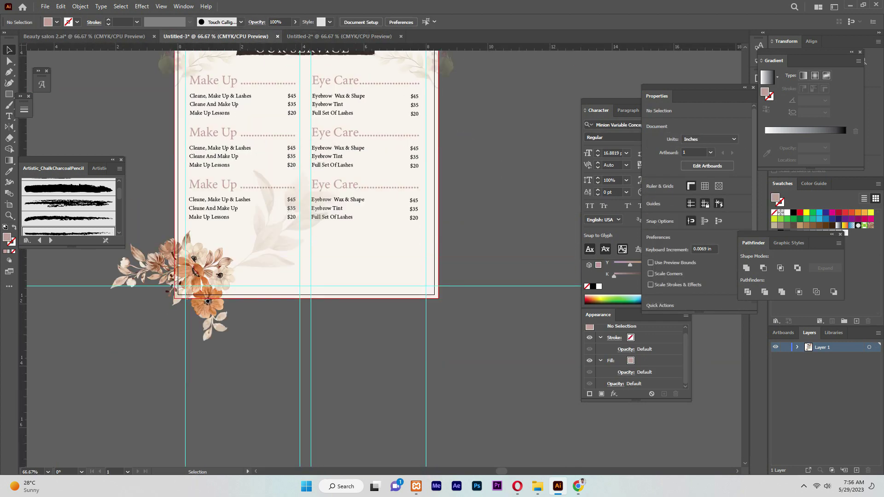
Paste the copied text in front at the third Make Up price list, then arrange it with the Eye Care list.
click(287, 201)
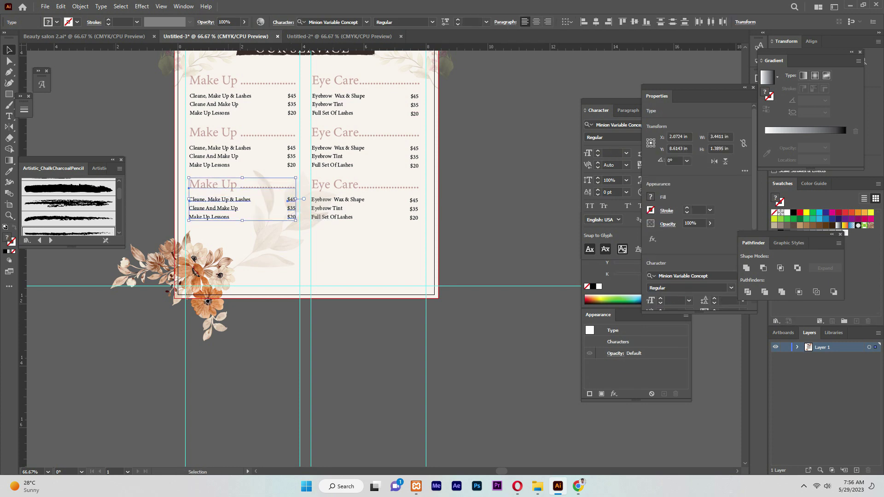
click(60, 6)
click(87, 71)
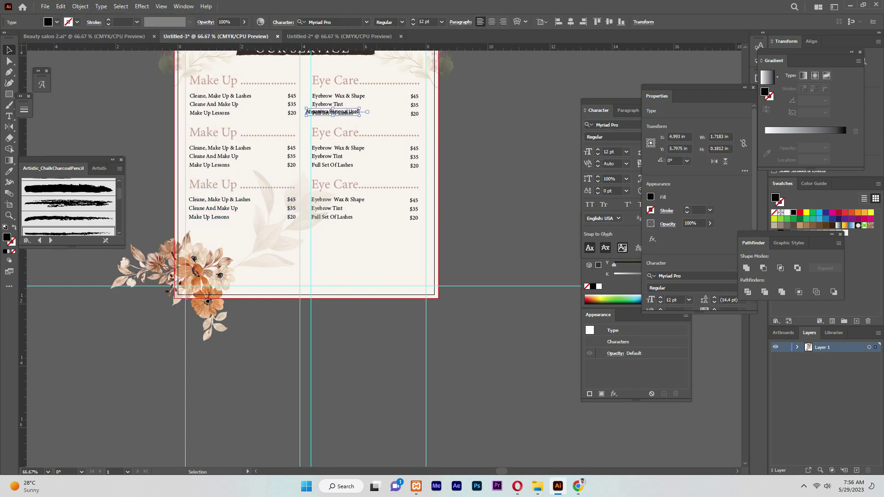
shift+click(389, 186)
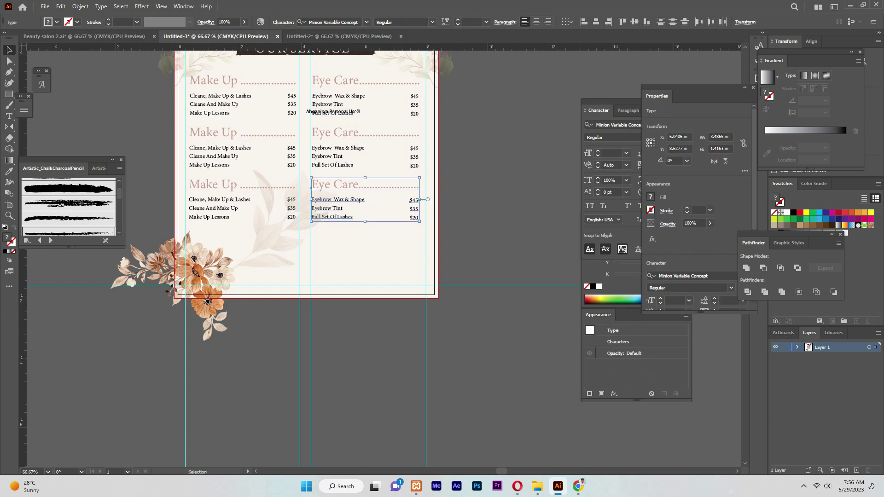
click(81, 6)
click(87, 71)
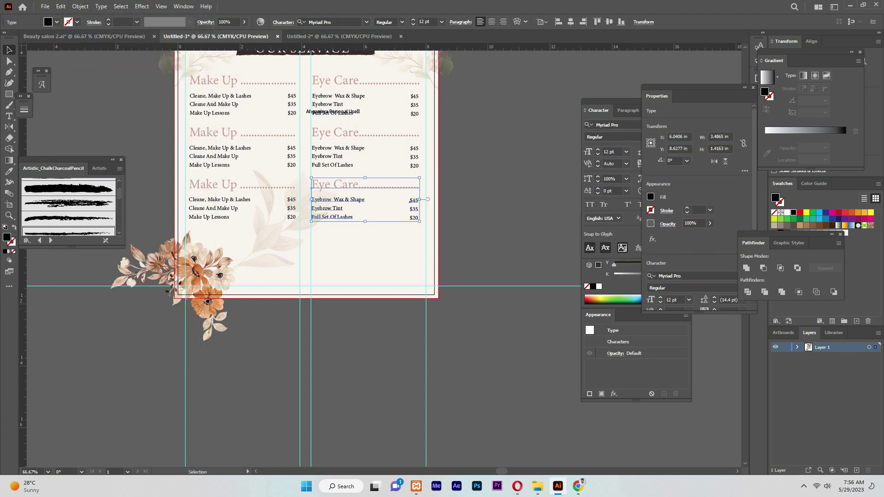
click(317, 286)
scroll(363, 305, up, 1)
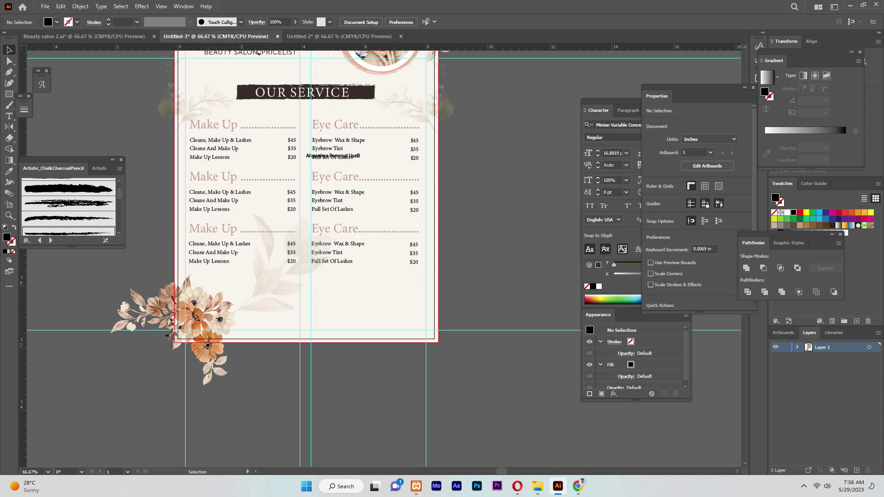
scroll(364, 304, up, 1)
scroll(363, 305, up, 3)
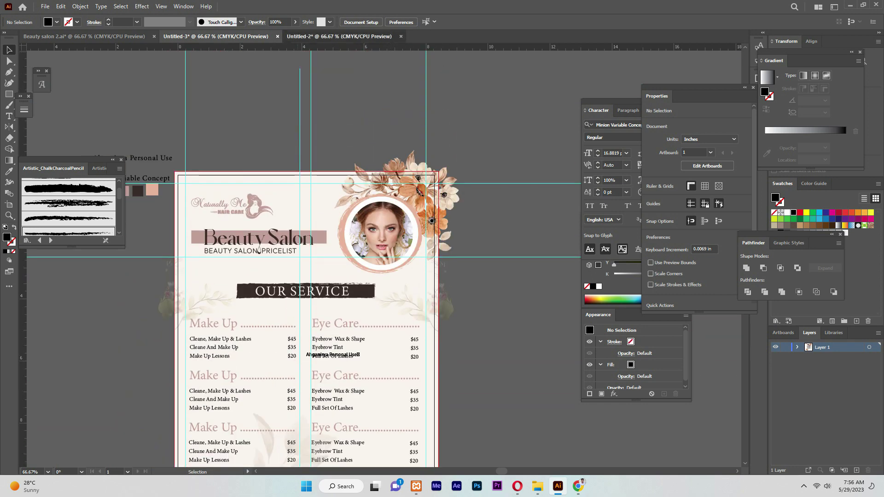
Look over the Untitled-2 and Beauty salon 2.ai documents, then return to Untitled-3.
click(339, 36)
scroll(368, 253, down, 4)
scroll(368, 253, down, 1)
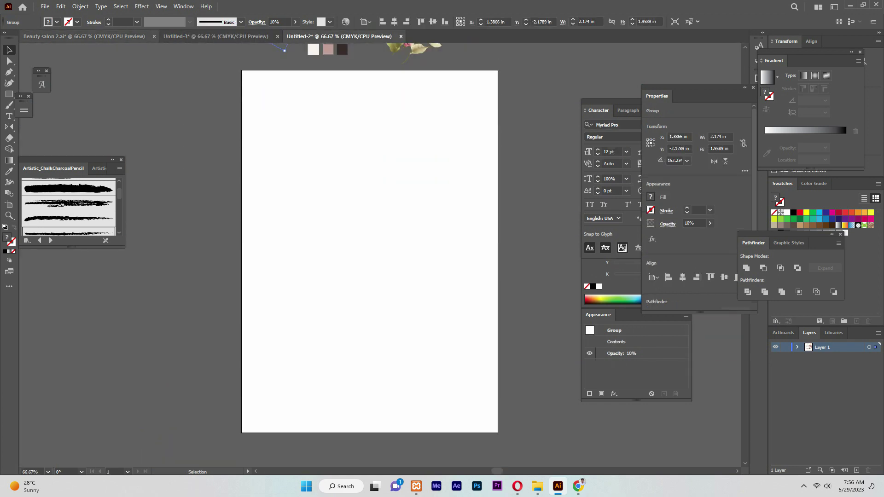
click(84, 36)
click(216, 36)
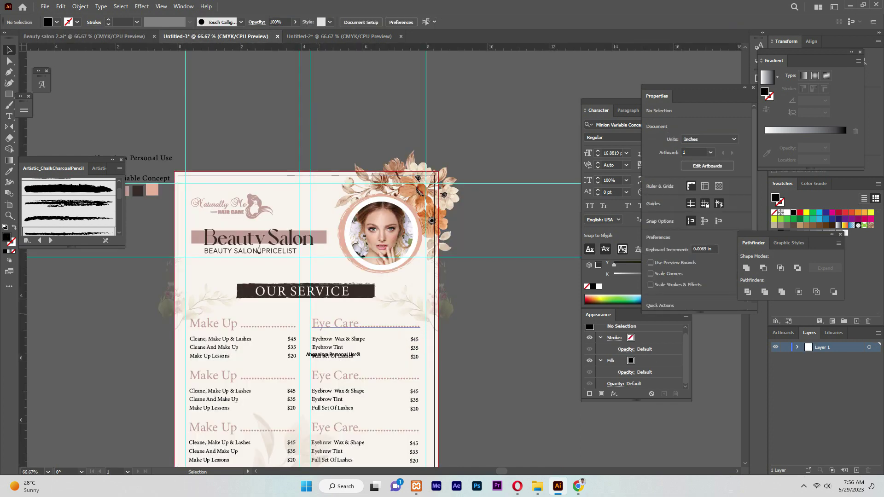
scroll(259, 138, down, 4)
Draw a 4.44 × 0.6 in black bar near the flyer's bottom, comparing with the reference flyer.
key(m)
drag(279, 313, 418, 330)
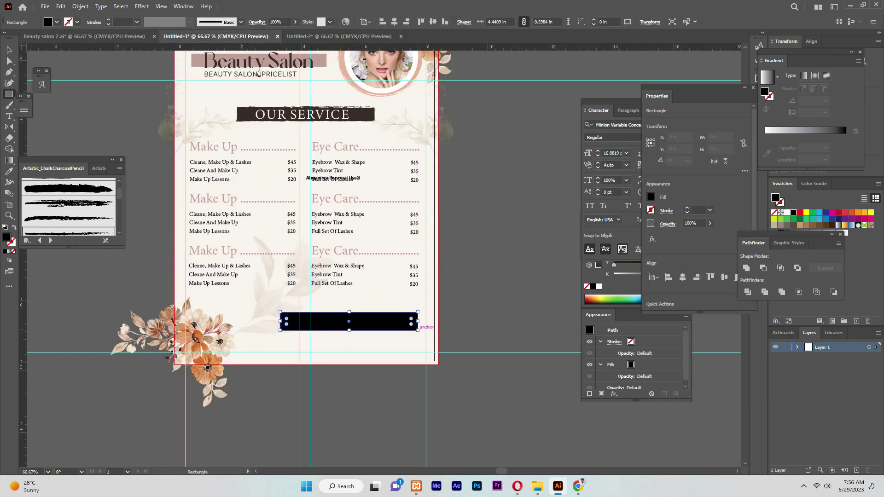
key(ctrl+shift+Tab)
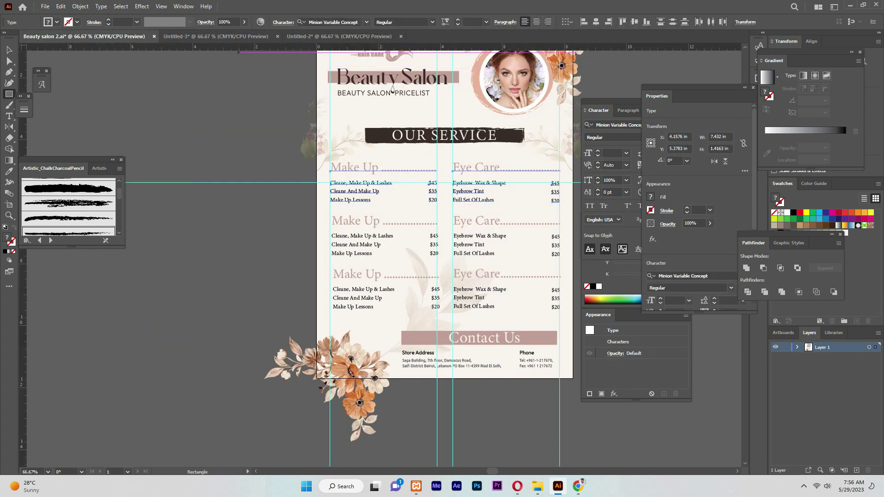
key(ctrl+Tab)
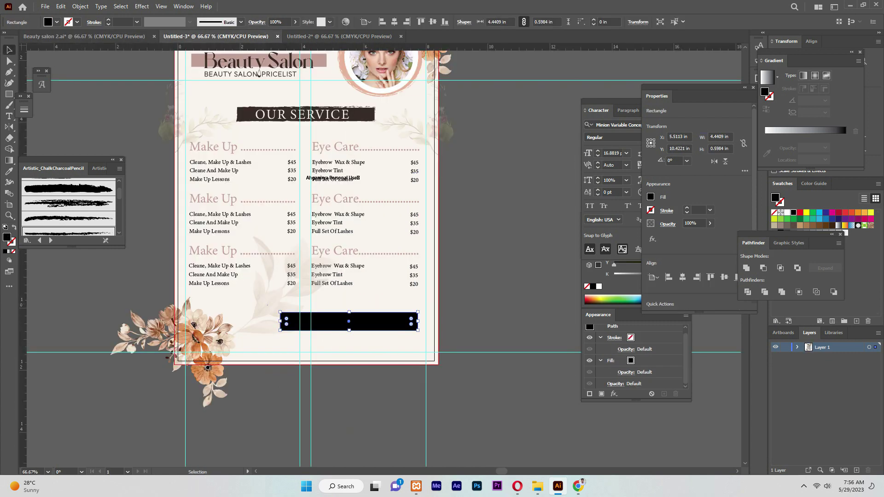
click(198, 336)
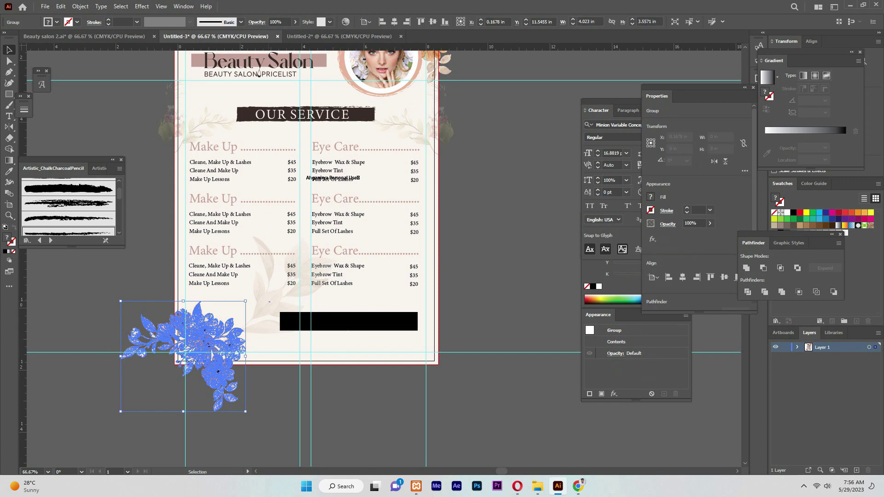
key(ctrl+shift+Tab)
key(ctrl+Tab)
key(ctrl+shift+Tab)
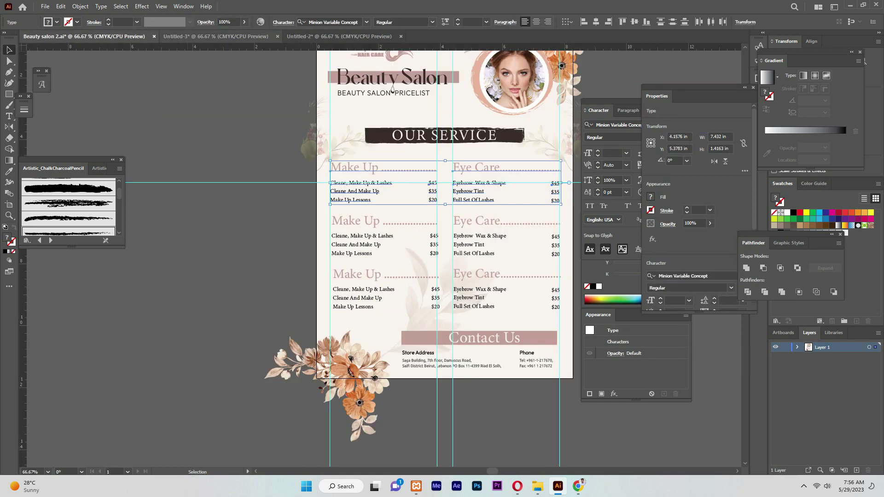
Reposition the bottom-left flower group and nudge the black bar slightly down and right.
click(216, 36)
drag(238, 340, 236, 347)
mouse_move(274, 281)
mouse_down()
mouse_move(314, 320)
mouse_move(342, 315)
mouse_up()
click(506, 391)
click(506, 391)
click(295, 277)
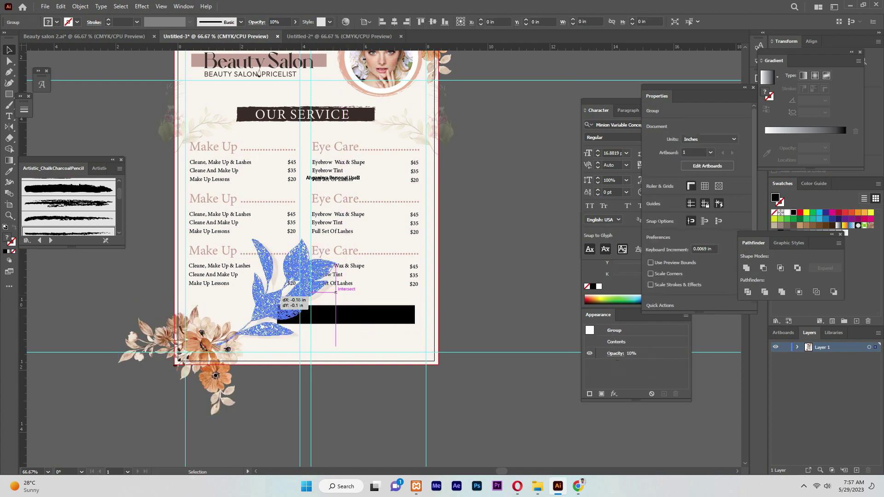
click(202, 350)
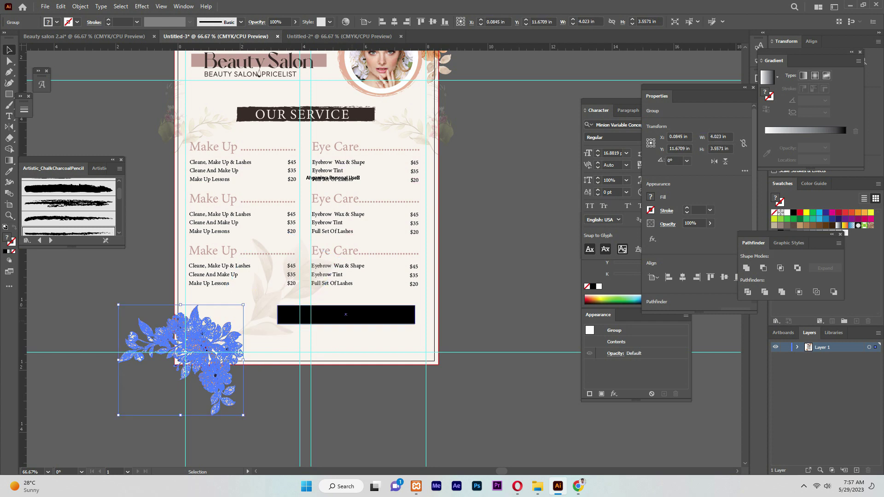
drag(362, 312, 363, 313)
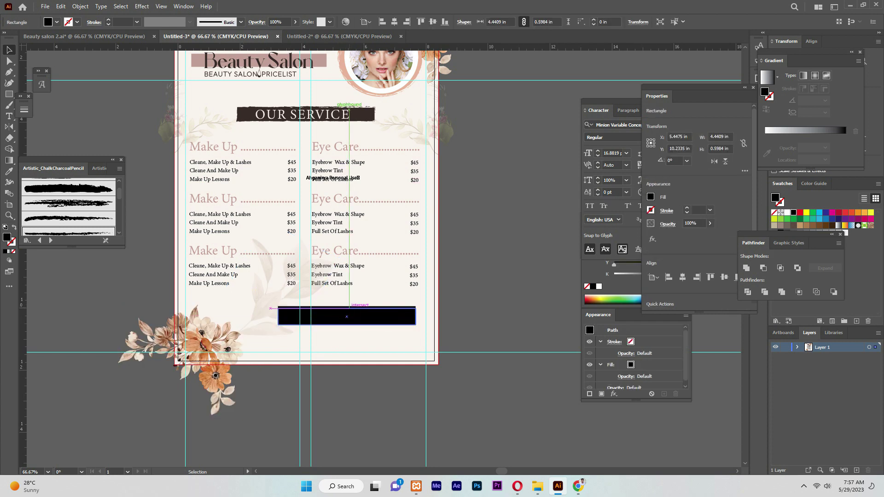
key(ctrl+shift+a)
Fill the bottom bar with the pink swatch colour using the Eyedropper.
scroll(304, 248, up, 3)
key(i)
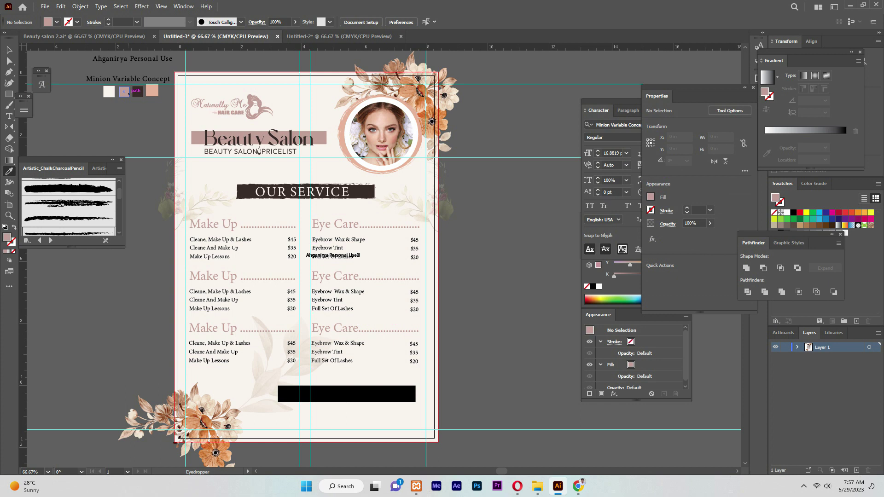
ctrl+click(346, 394)
click(258, 138)
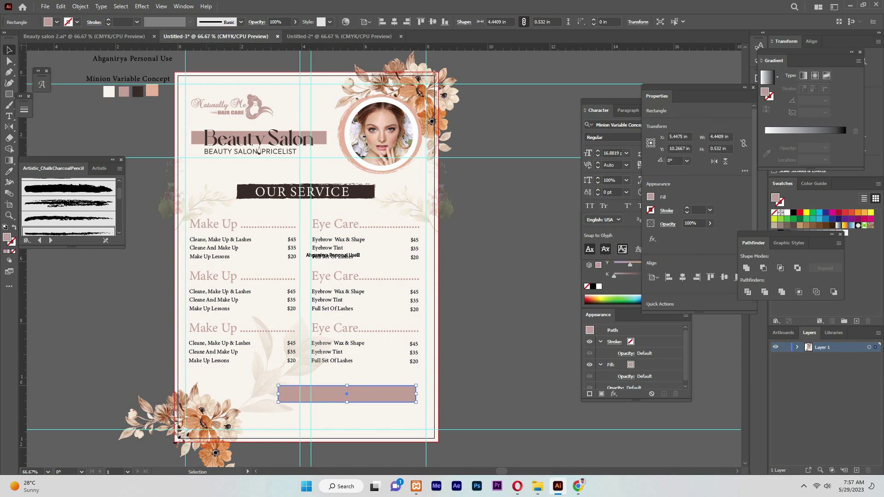
scroll(304, 248, down, 3)
Add 'CONTACT US' text in capitals, enlarge it to about 35 pt and move it onto the pink bar.
key(t)
click(352, 392)
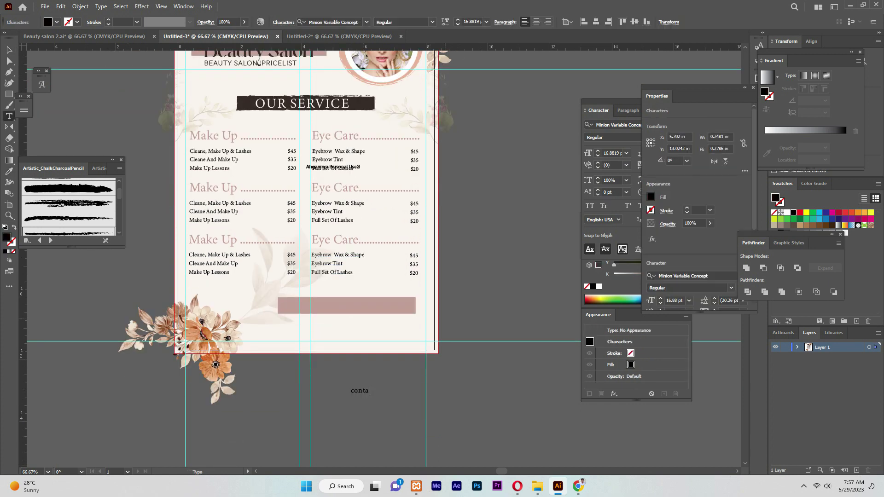
text(ct us)
key(Escape)
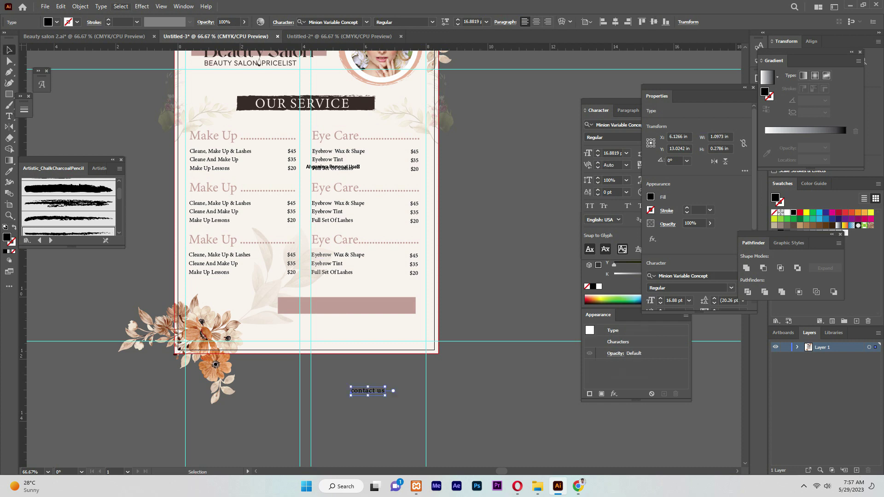
click(101, 6)
click(258, 151)
drag(411, 407, 427, 400)
drag(323, 395, 299, 311)
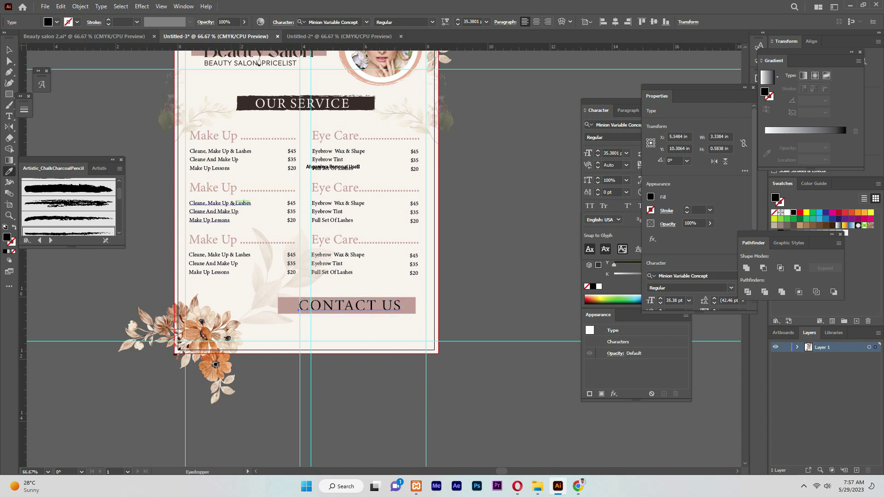
scroll(185, 99, up, 3)
key(ctrl+shift+a)
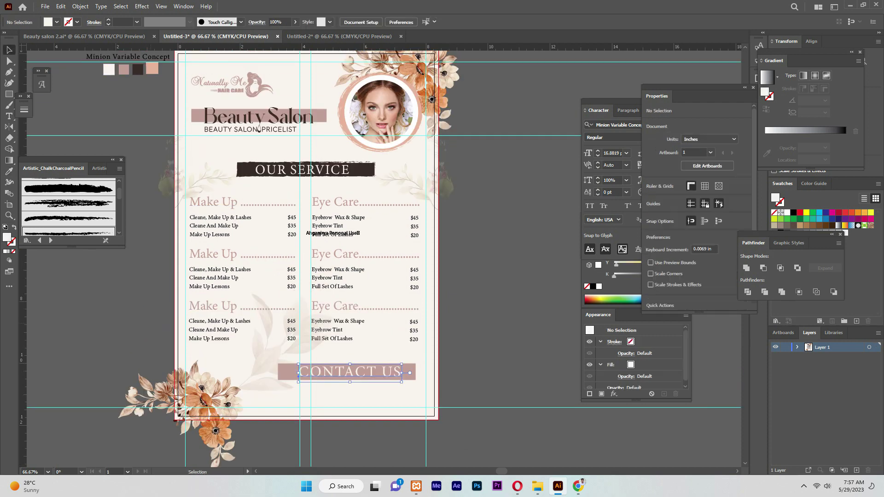
Change the label to Title Case so it reads 'Contact Us'.
click(83, 36)
click(216, 35)
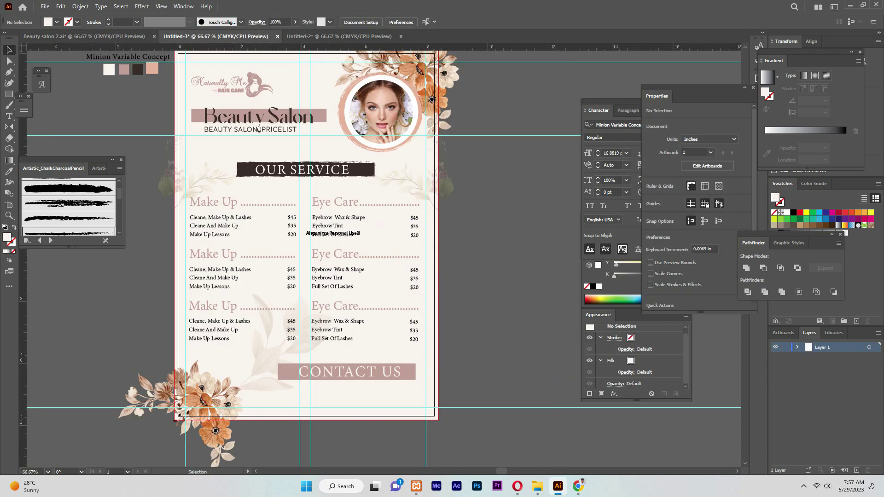
click(101, 7)
click(80, 7)
click(396, 373)
click(101, 6)
click(253, 172)
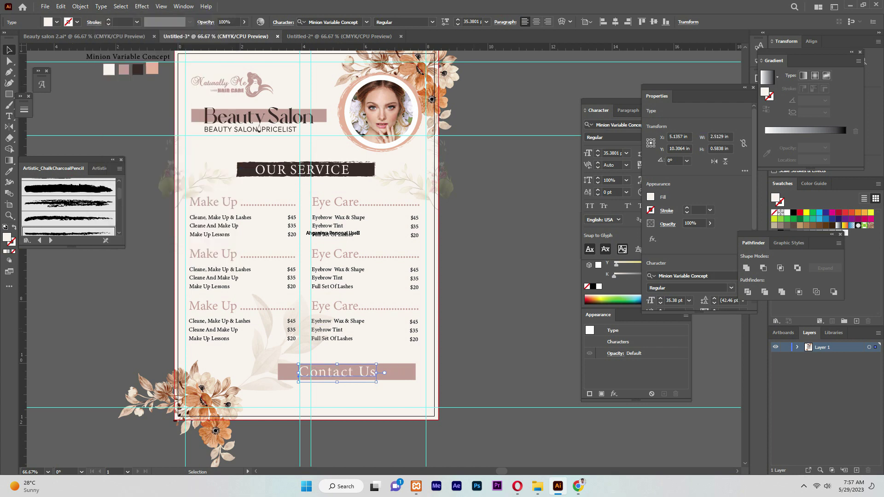
Centre the Contact Us text on the pink bar and widen the bar evenly on both sides.
shift+click(401, 372)
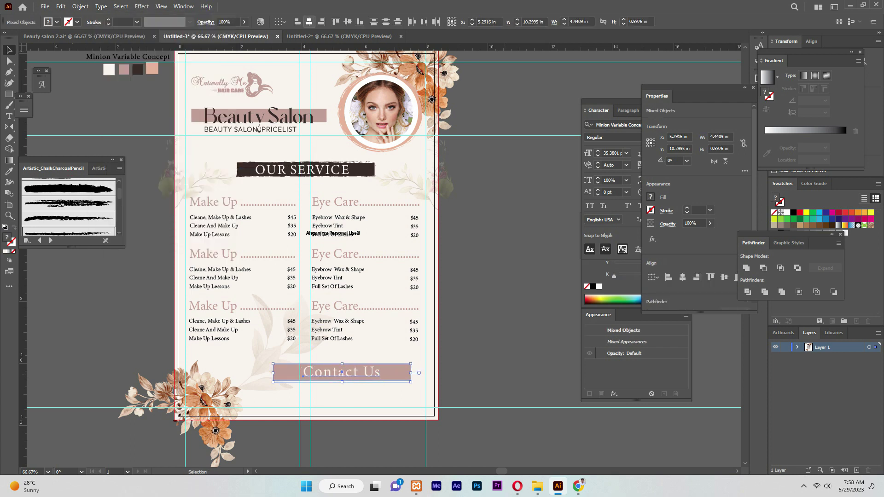
shift+click(400, 373)
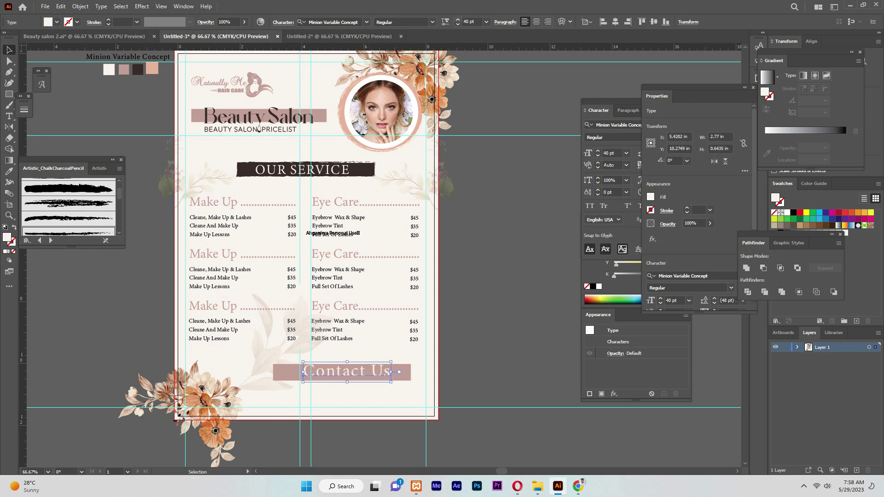
shift+click(273, 374)
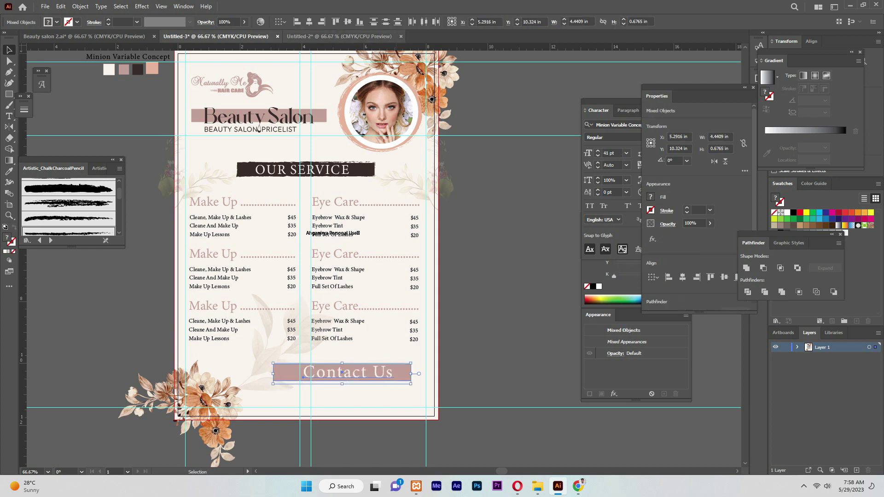
click(309, 22)
key(ctrl+shift+a)
click(344, 373)
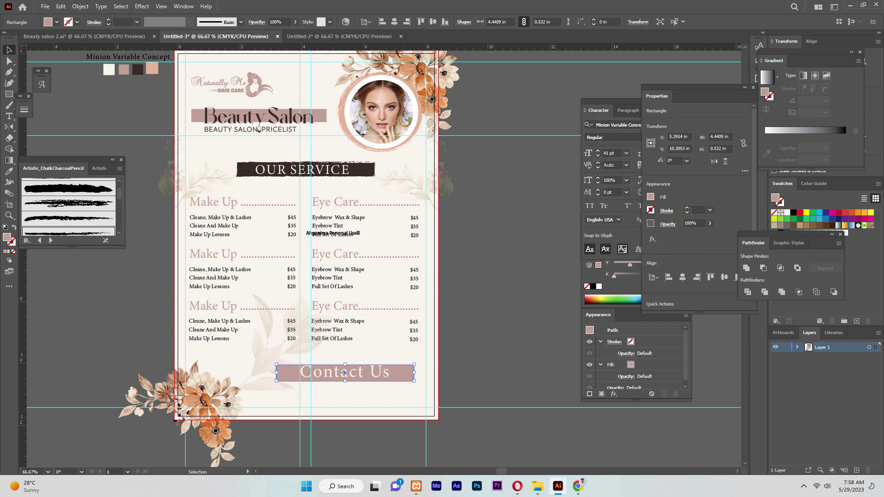
drag(416, 376, 419, 375)
key(ctrl+shift+a)
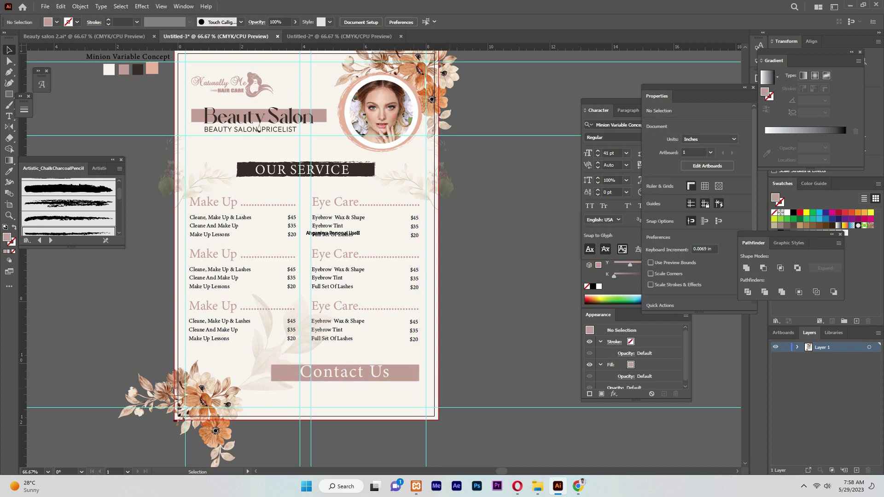
click(344, 372)
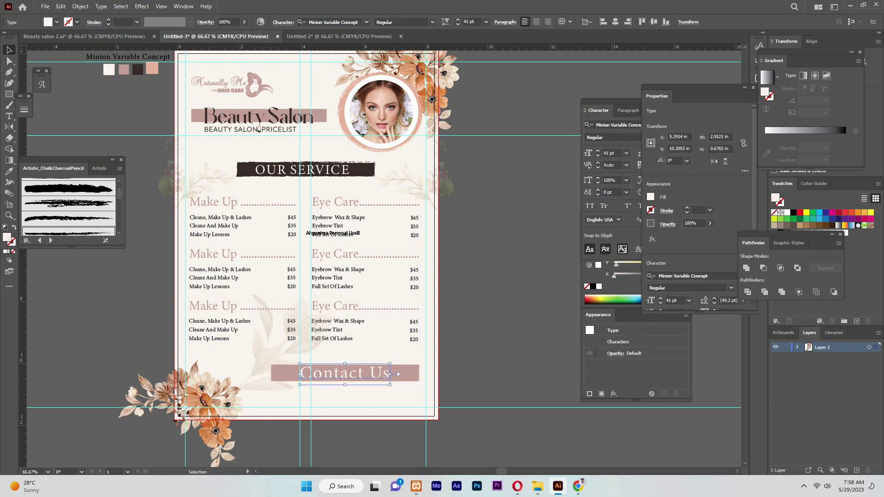
Bring the Store Address and Phone group from the reference flyer under the Contact Us bar.
click(84, 36)
click(554, 360)
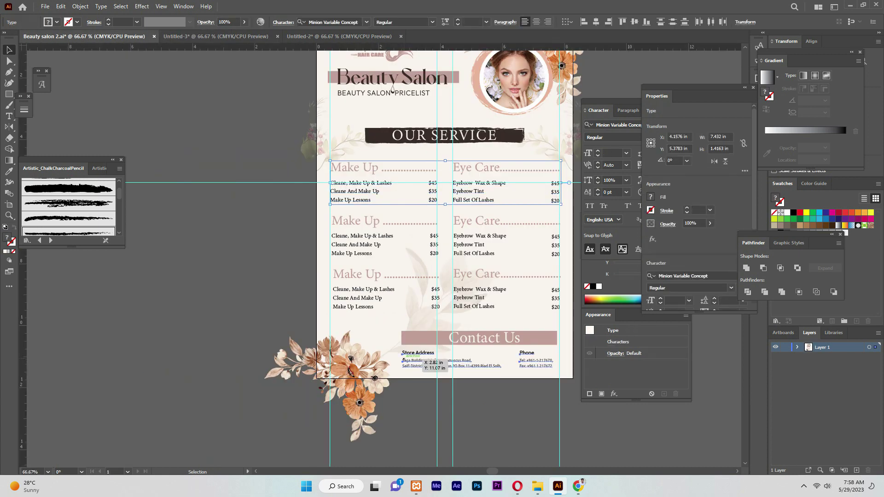
key(ctrl+Tab)
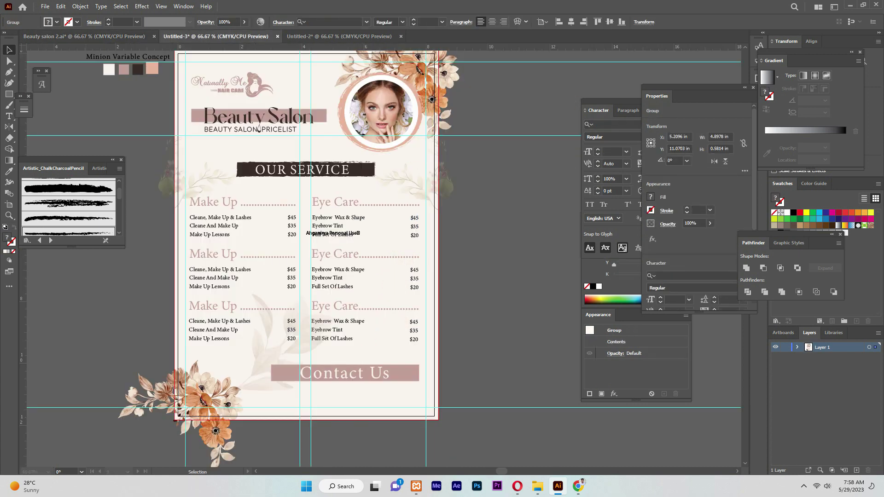
mouse_move(216, 37)
mouse_down()
mouse_move(385, 399)
mouse_move(416, 389)
mouse_up()
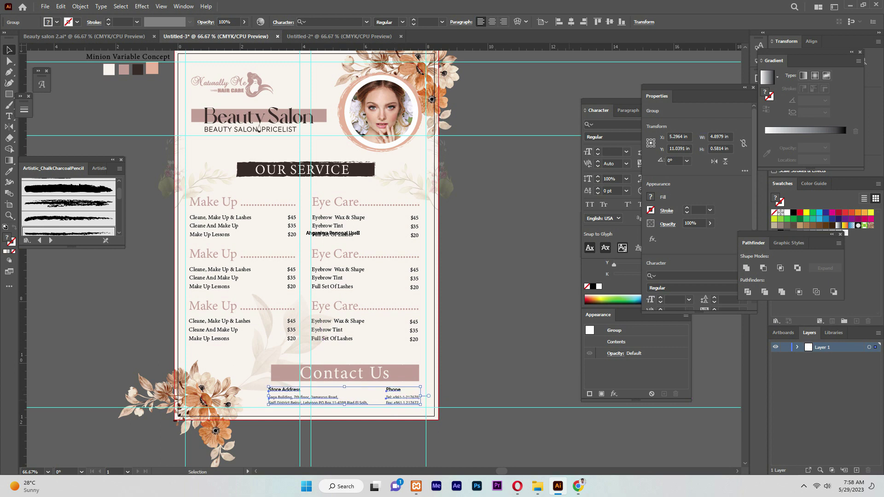
key(ctrl+shift+Tab)
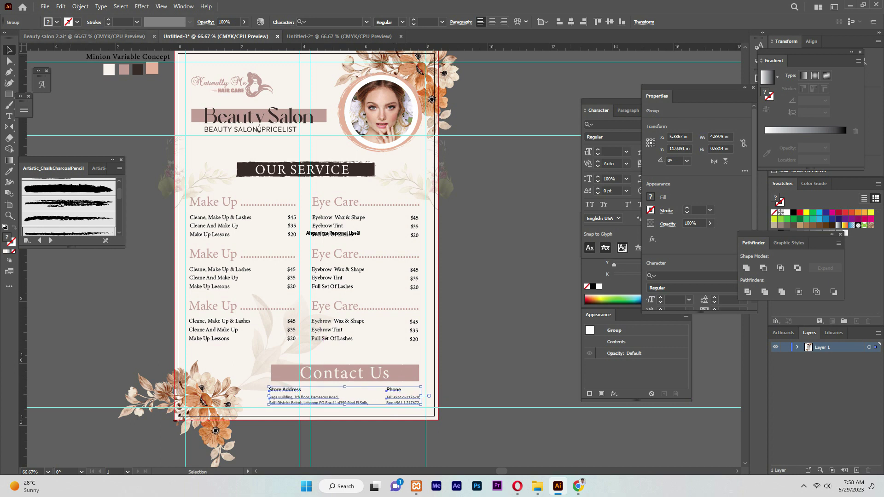
key(ctrl+Tab)
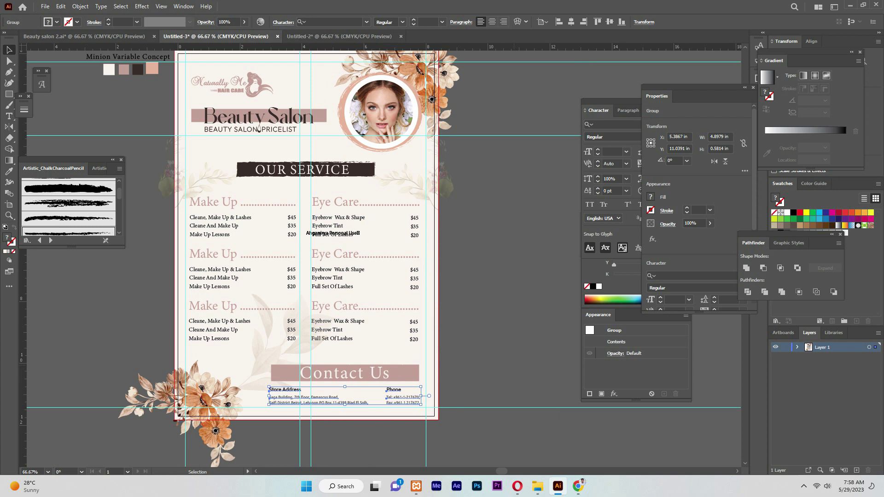
drag(344, 393, 344, 390)
key(ctrl+shift+a)
Delete the stray text and swatch objects left on the canvas.
click(345, 372)
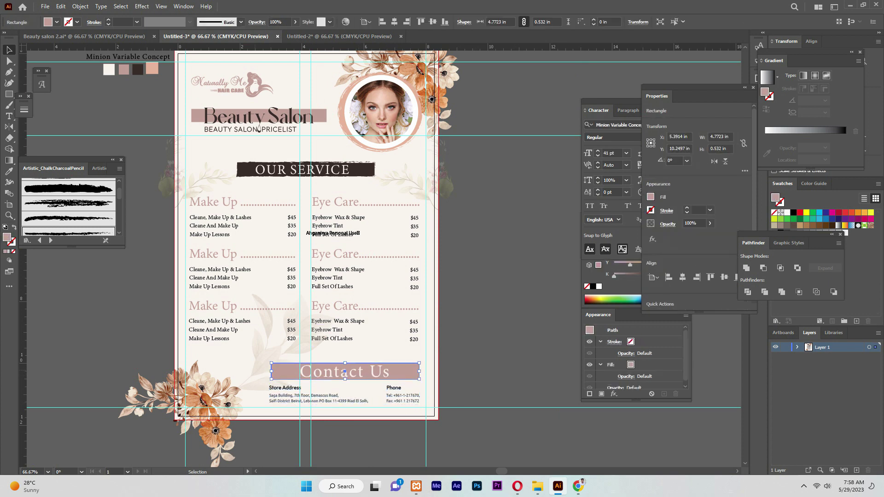
scroll(344, 372, down, 2)
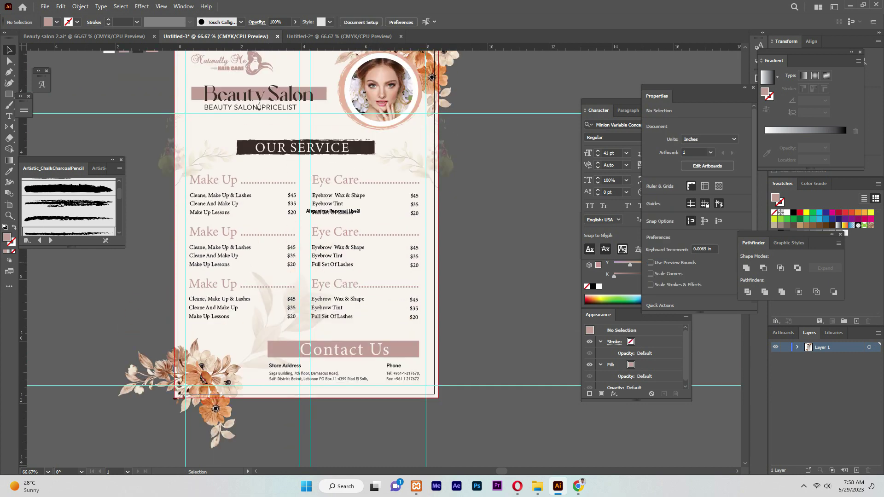
scroll(158, 147, up, 5)
drag(83, 107, 158, 146)
key(Delete)
Draw a rectangle covering the whole A4 page.
scroll(306, 257, down, 2)
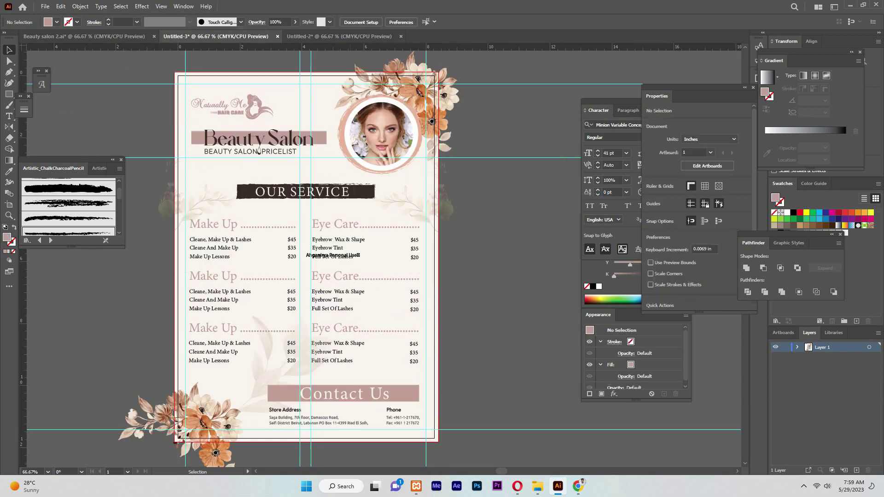
key(m)
drag(188, 98, 188, 213)
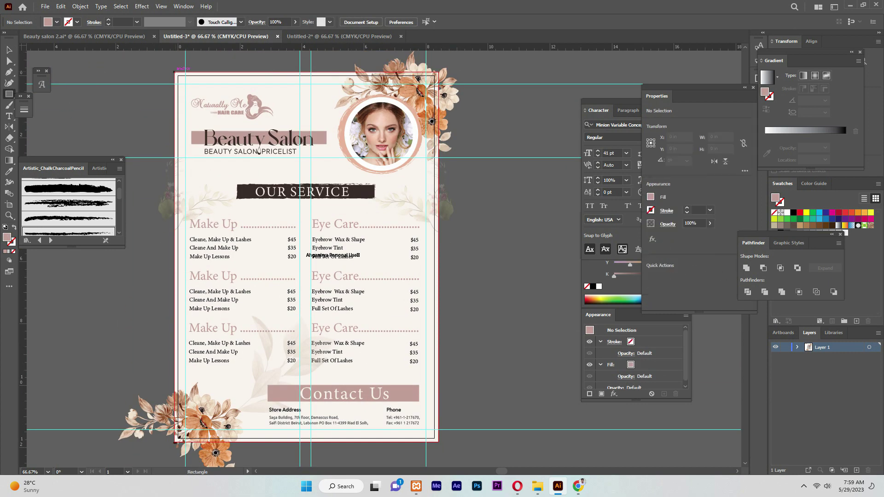
drag(174, 72, 431, 441)
key(v)
key(ctrl+shift+a)
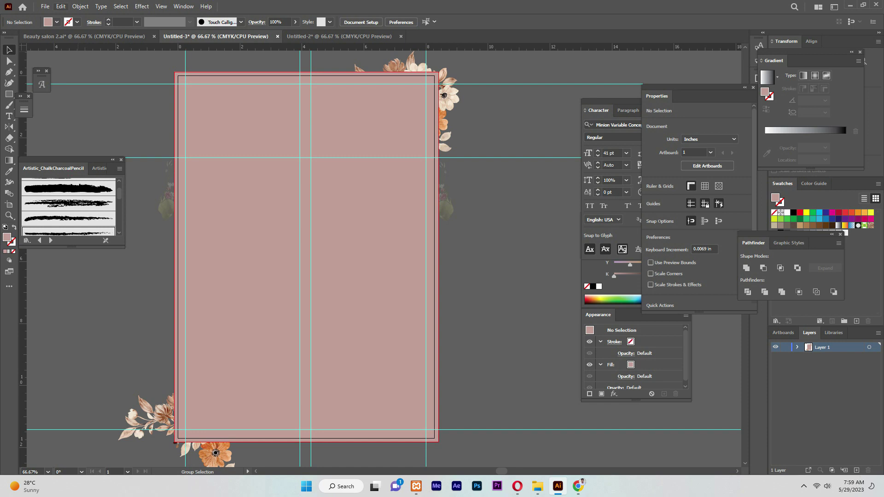
Unlock all objects and clip the flyer artwork to the page rectangle.
click(80, 6)
click(99, 81)
key(ctrl+shift+a)
key(ctrl+minus)
key(ctrl+minus)
click(300, 355)
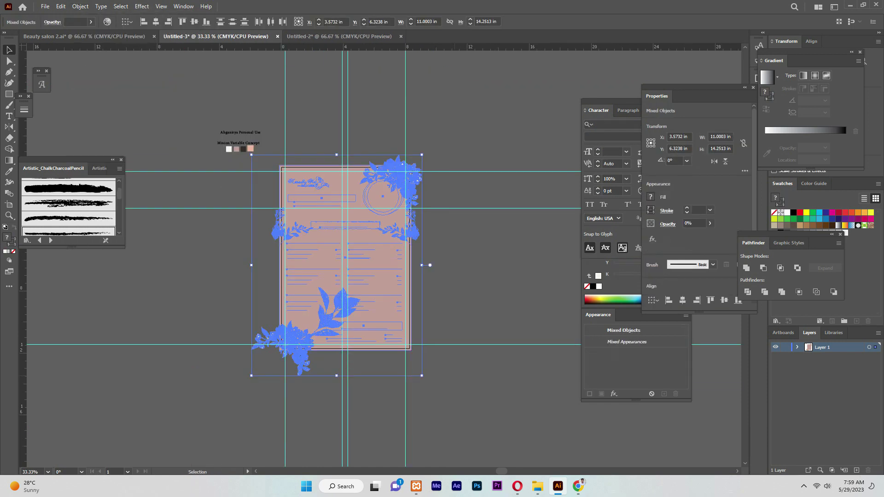
click(80, 7)
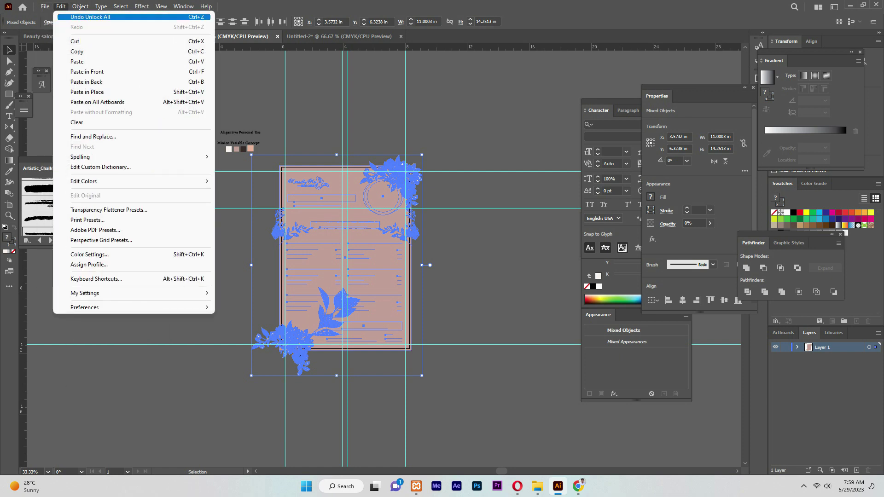
click(216, 335)
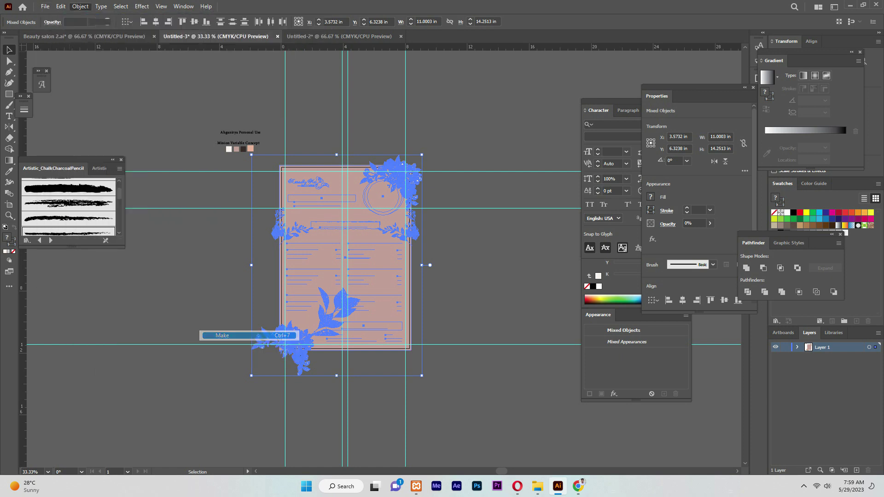
key(ctrl+shift+a)
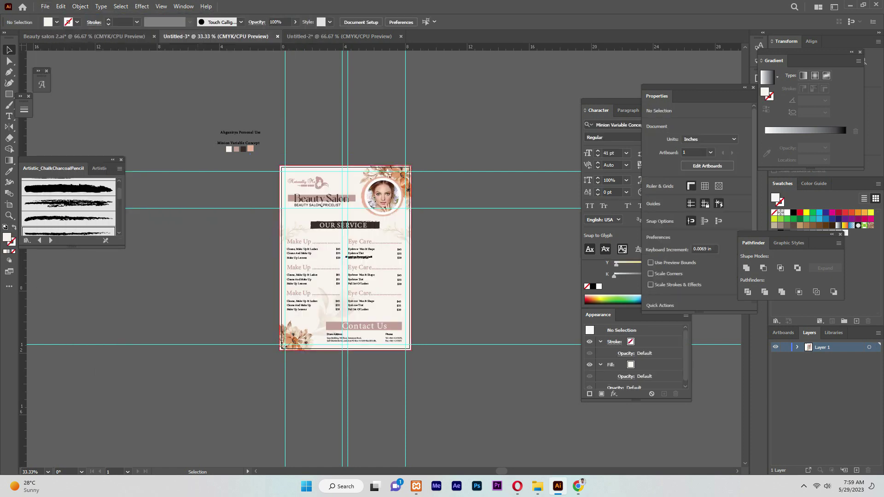
Release the clipping mask and realign the page rectangle over the page.
scroll(321, 204, up, 2)
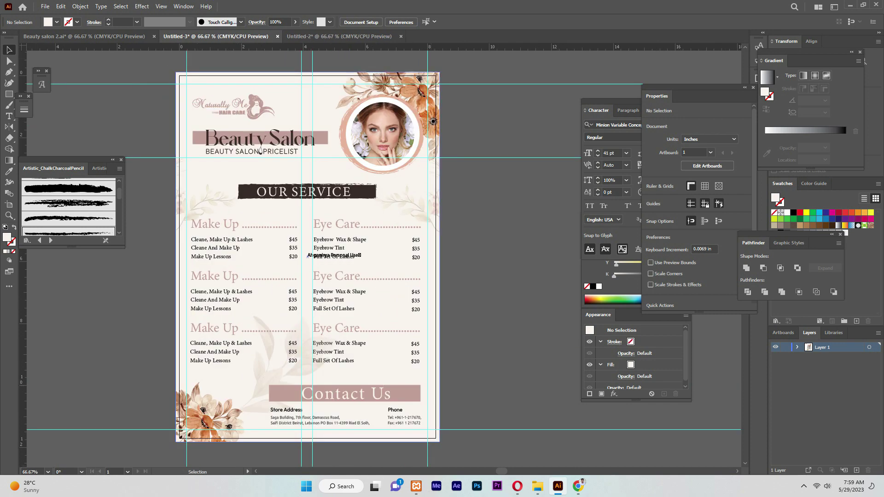
drag(360, 256, 440, 305)
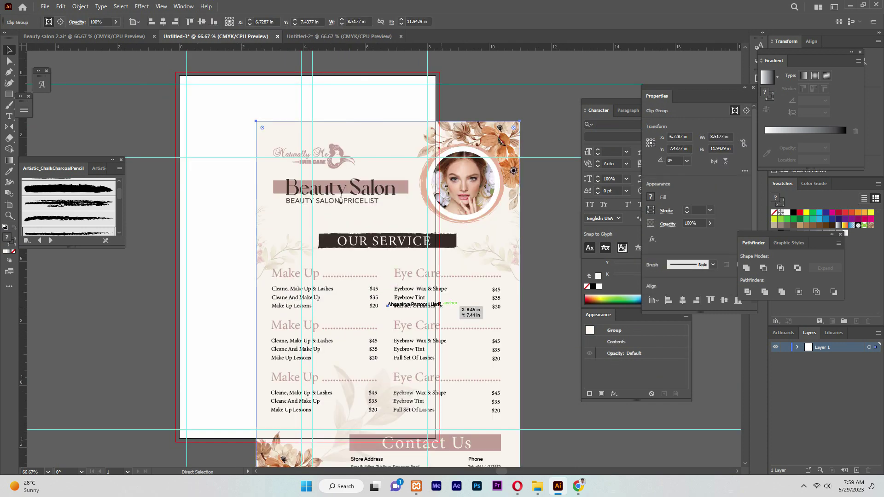
right_click(466, 271)
click(488, 350)
key(ctrl+shift+a)
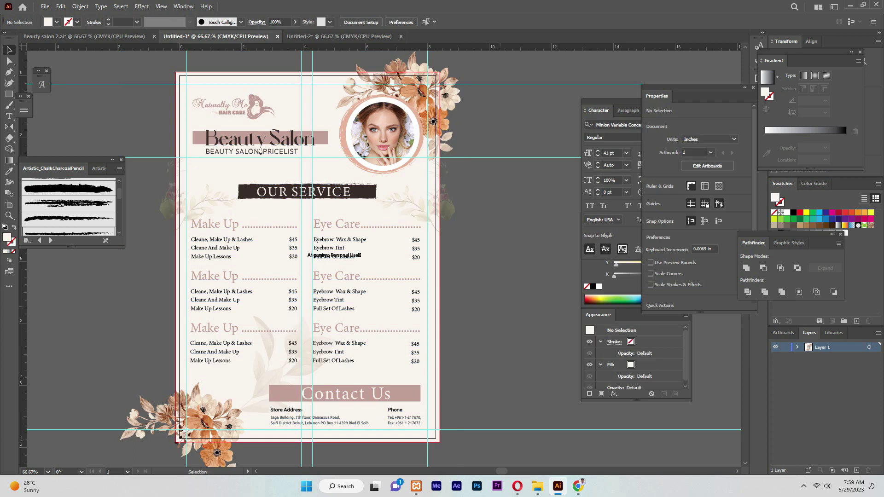
drag(439, 257, 102, 258)
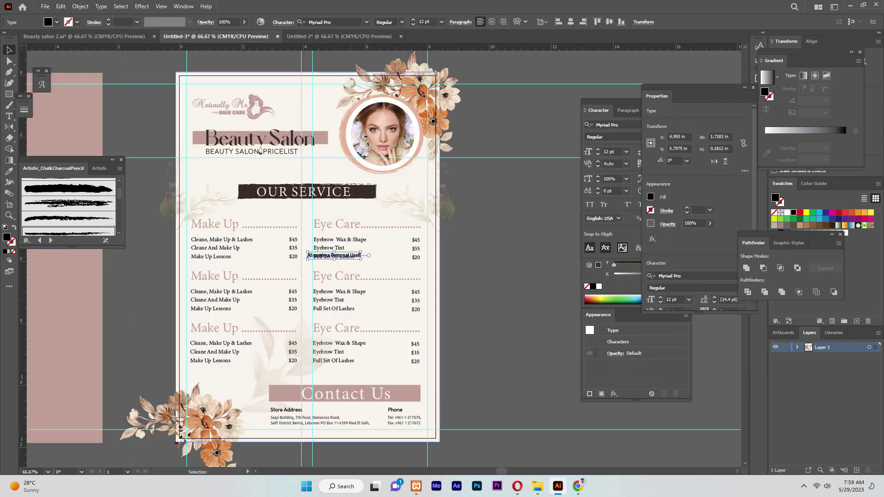
key(ctrl+z)
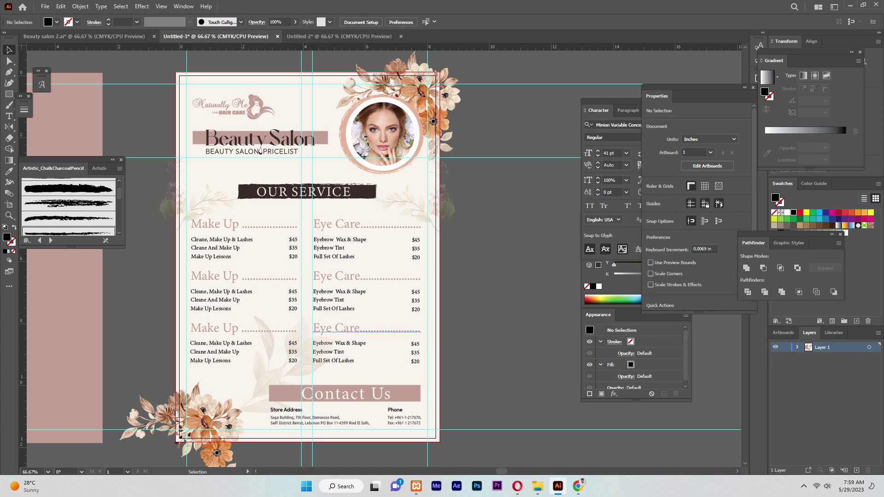
click(394, 22)
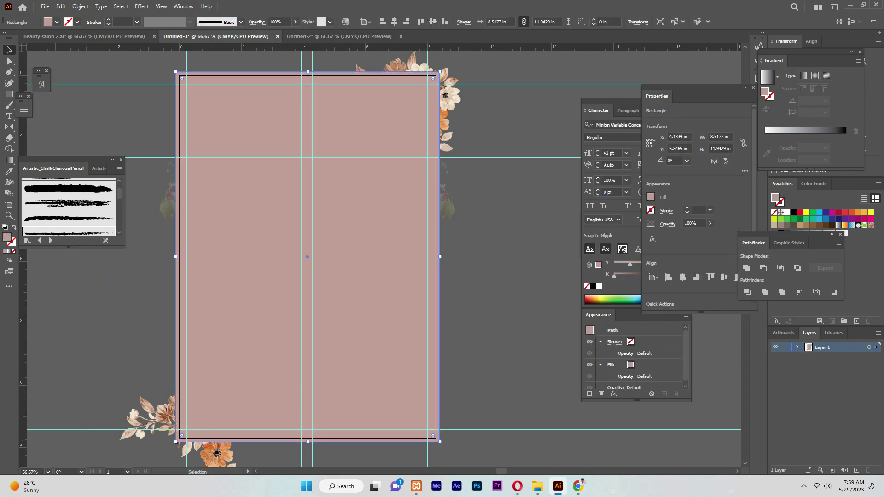
Select all artwork and clip it to the page rectangle with Ctrl+7.
key(ctrl+minus)
key(ctrl+minus)
scroll(382, 258, down, 1)
key(ctrl+a)
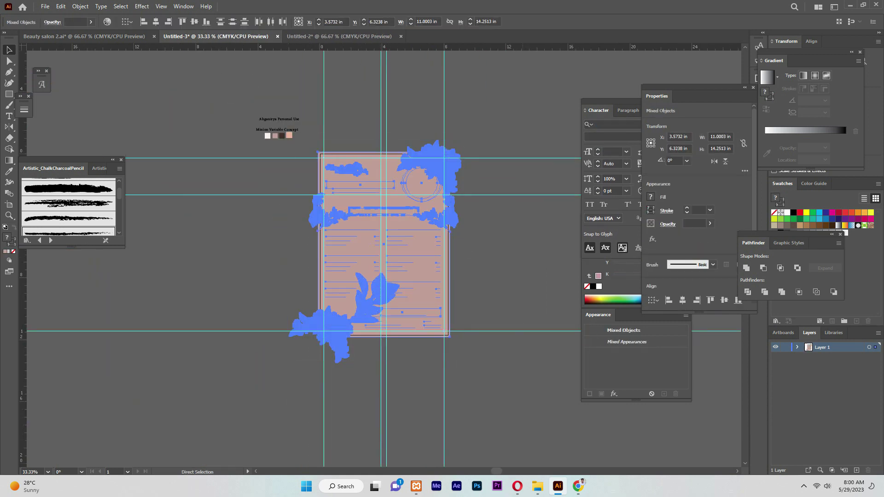
key(ctrl+7)
click(44, 6)
click(69, 103)
Save the flyer as salon service.ai in F:\flyer\salon flyer\2.
click(36, 192)
double_click(124, 207)
double_click(178, 207)
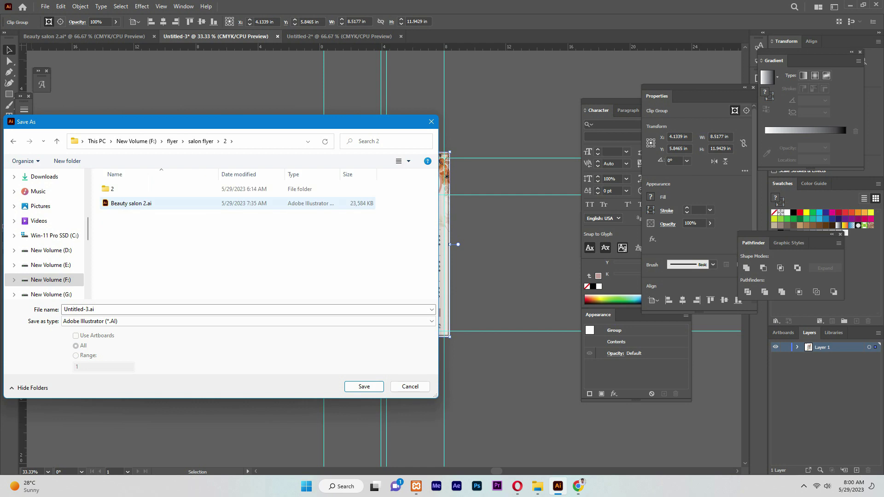
click(138, 309)
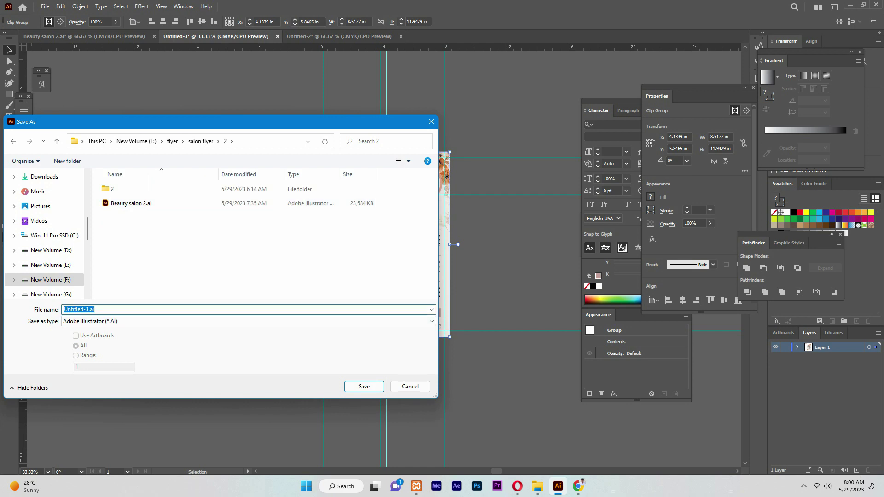
drag(184, 122, 539, 96)
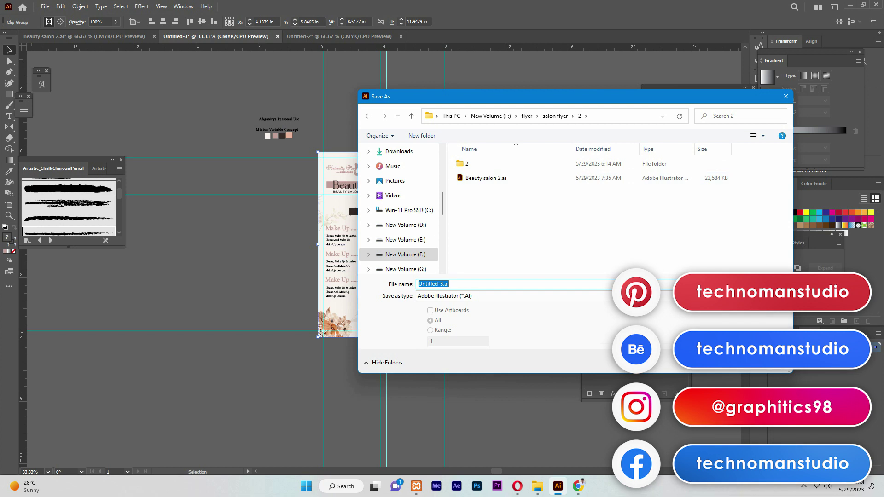
text(salon serv)
key(Return)
key(Return)
Export the flyer as a JPEG at High (300 ppi) resolution.
key(alt+f)
key(e)
key(Right)
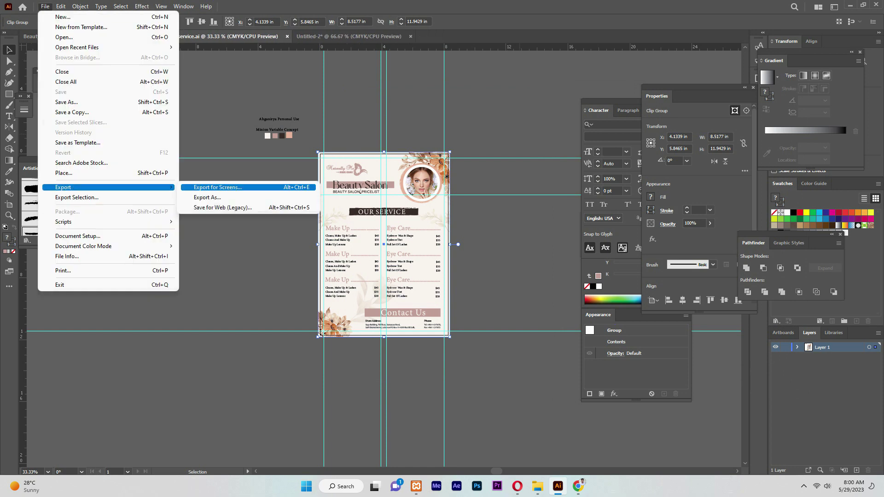
key(Down)
key(Return)
key(Return)
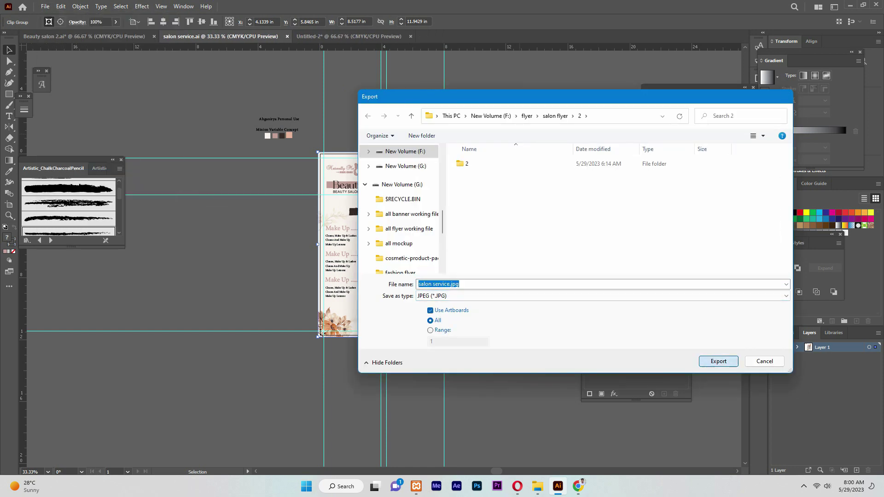
click(426, 300)
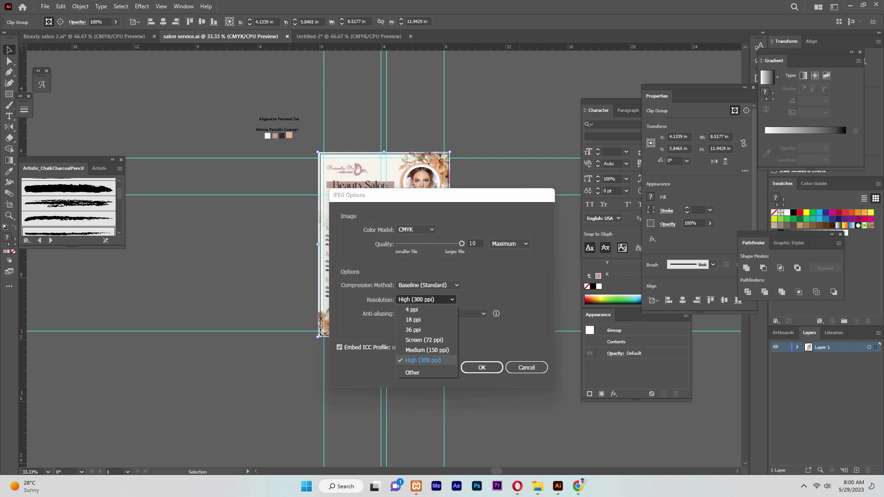
key(Return)
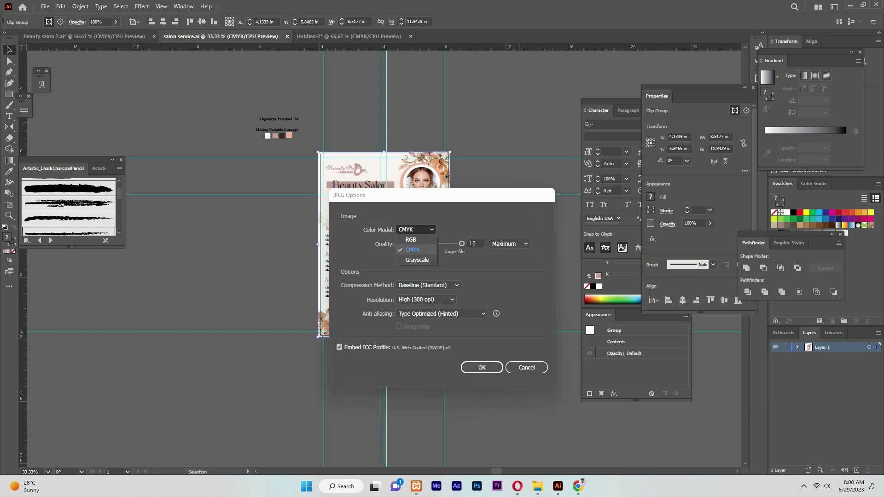
key(Return)
mouse_move(538, 486)
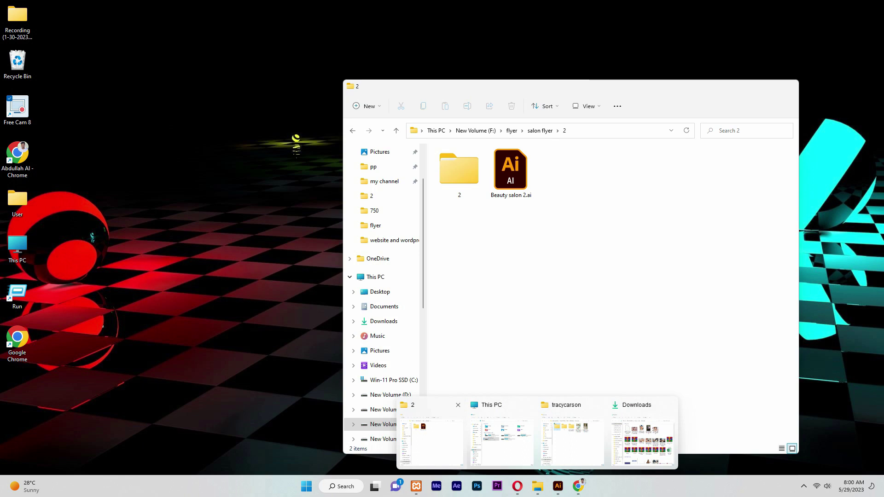
click(430, 433)
right_click(561, 299)
key(Escape)
click(613, 171)
double_click(614, 170)
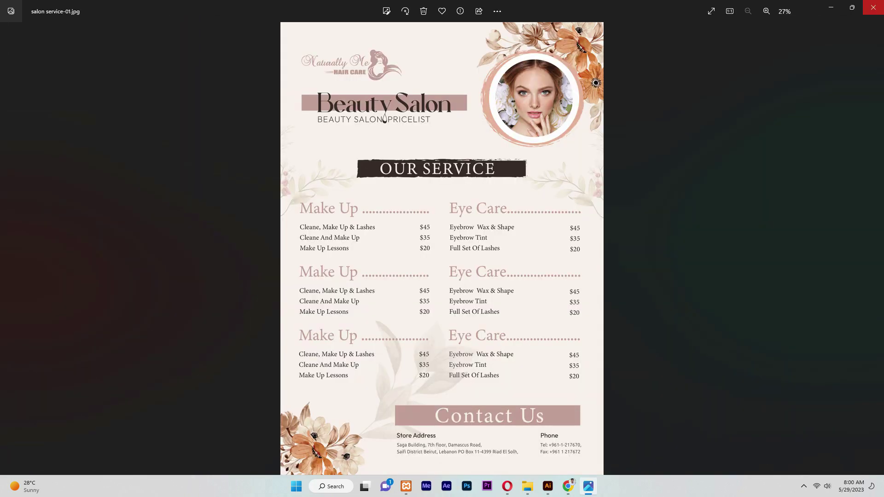
key(alt+F4)
click(537, 487)
mouse_move(558, 487)
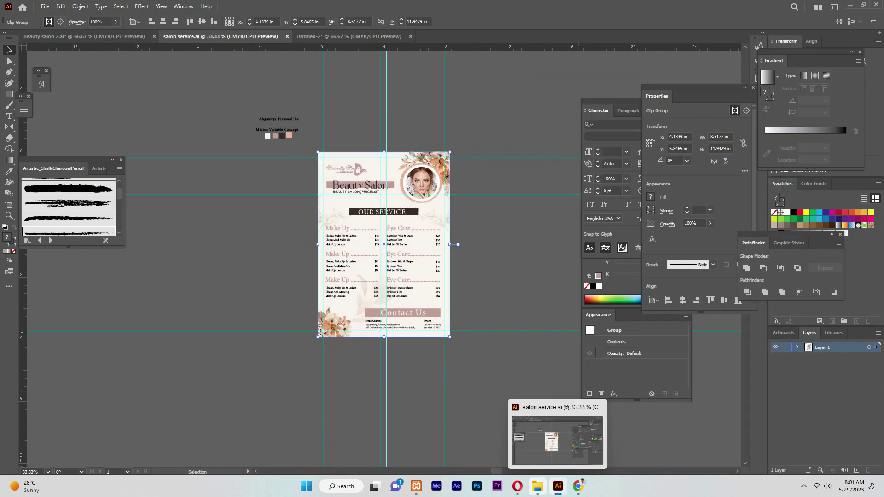